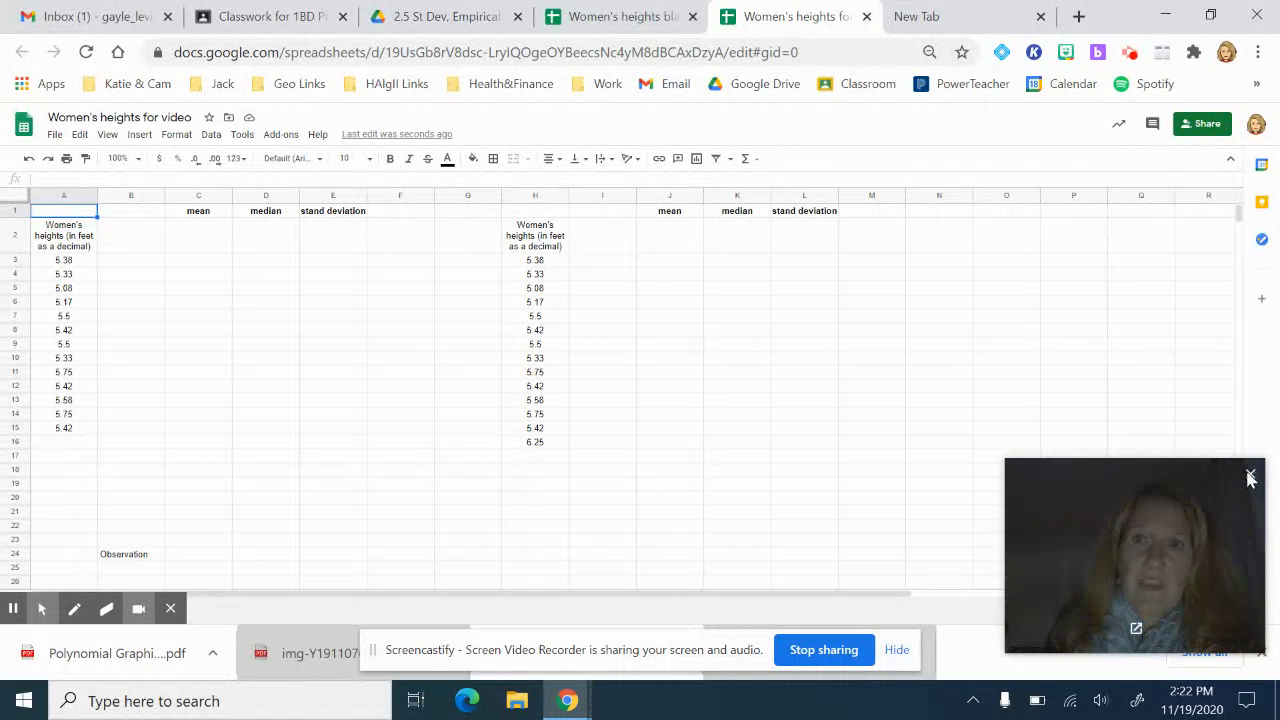
Step: Insert the AVERAGE function into cell C2 under the mean heading
left_click(1249, 479)
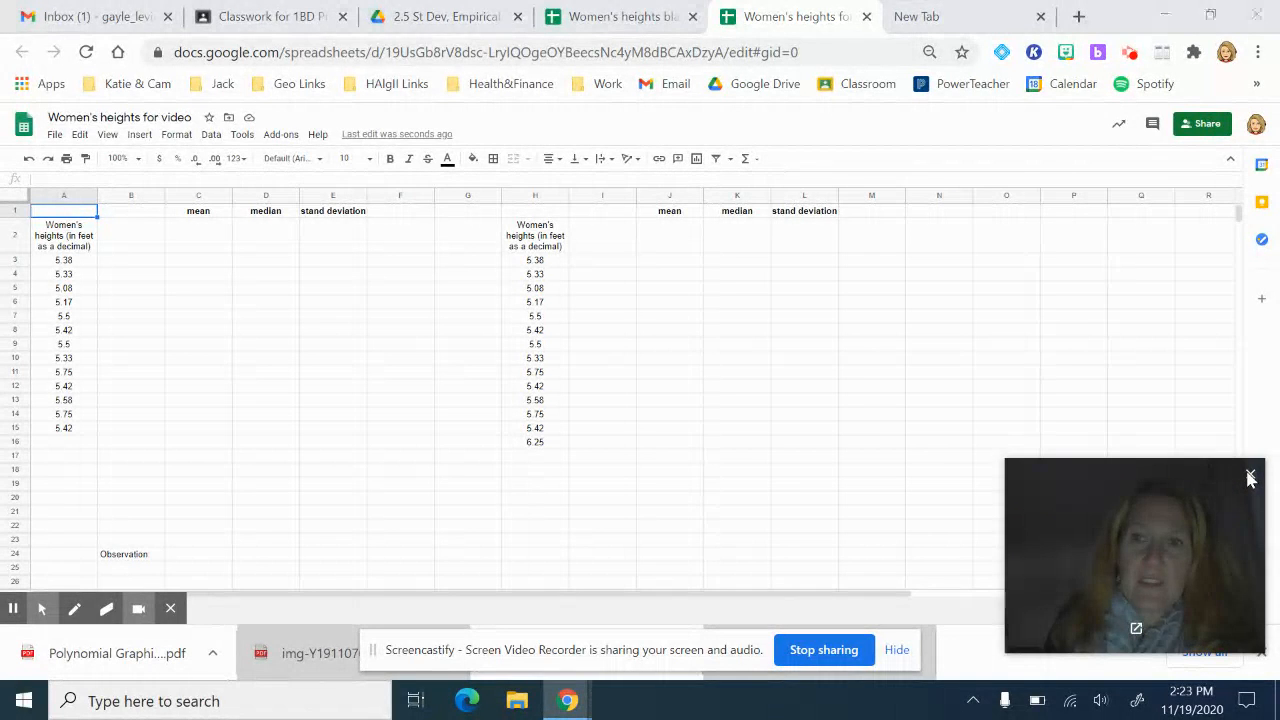
left_click(897, 651)
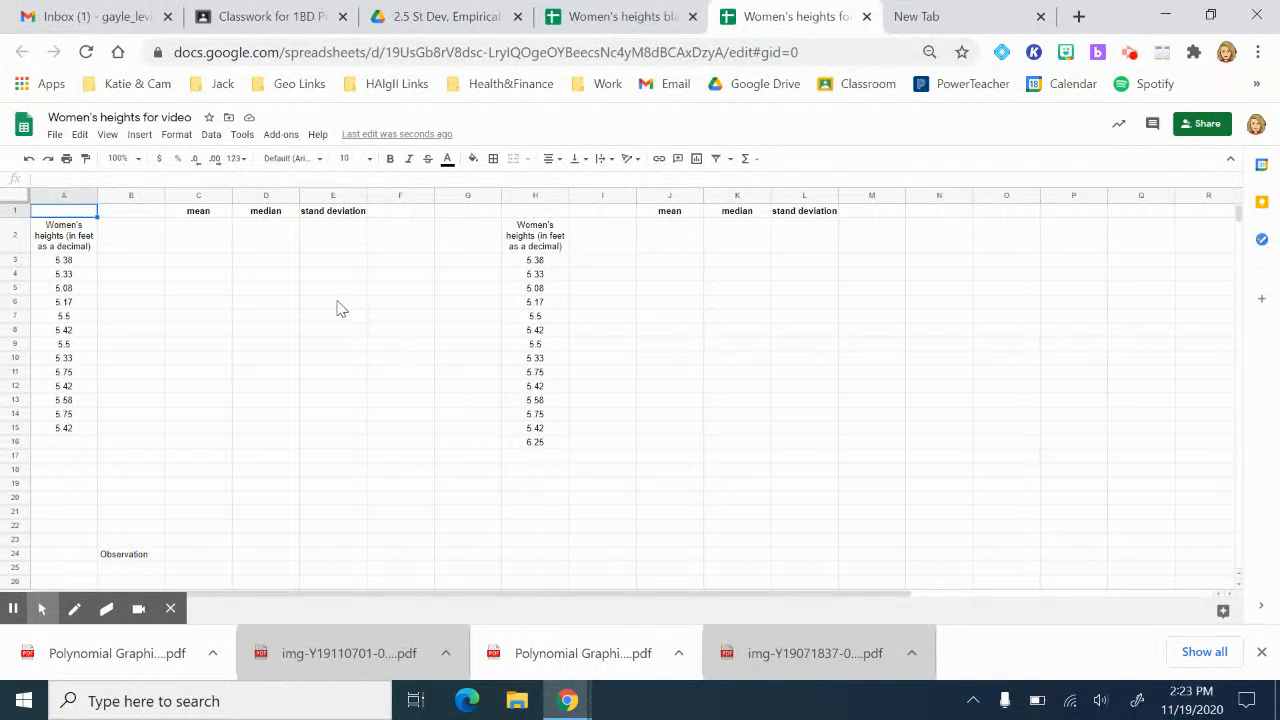
left_click(210, 244)
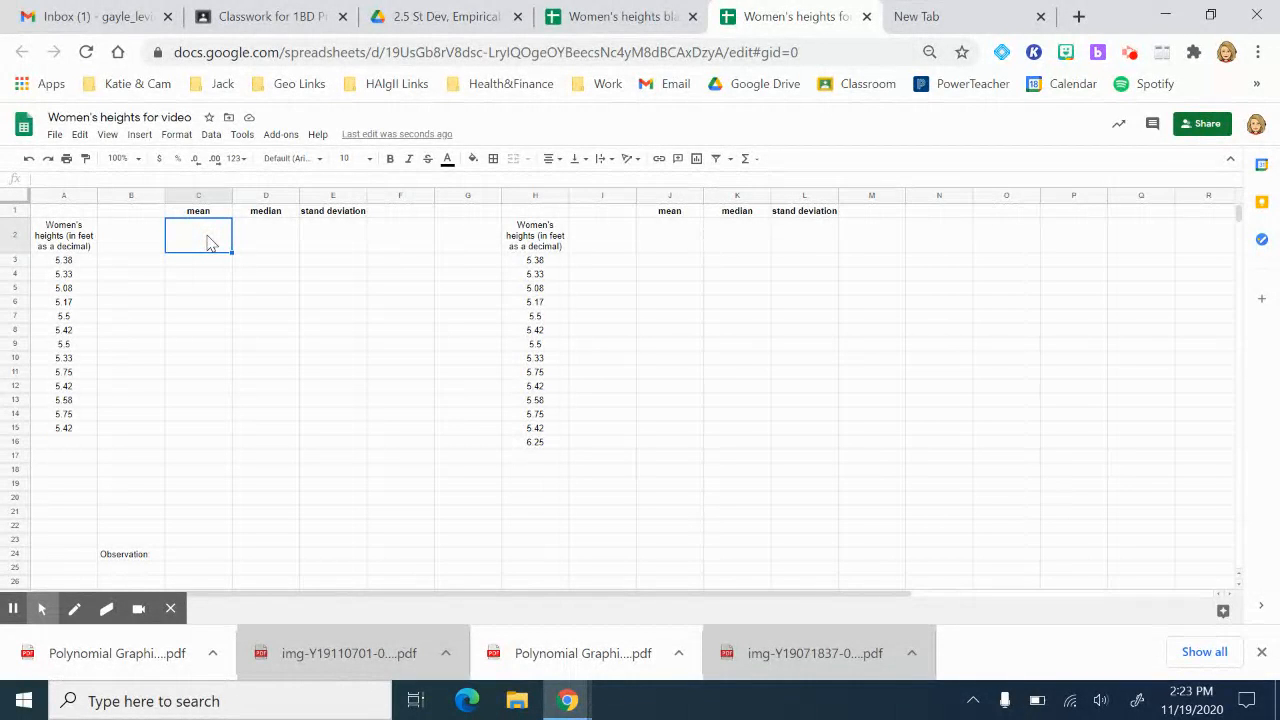
left_click(140, 135)
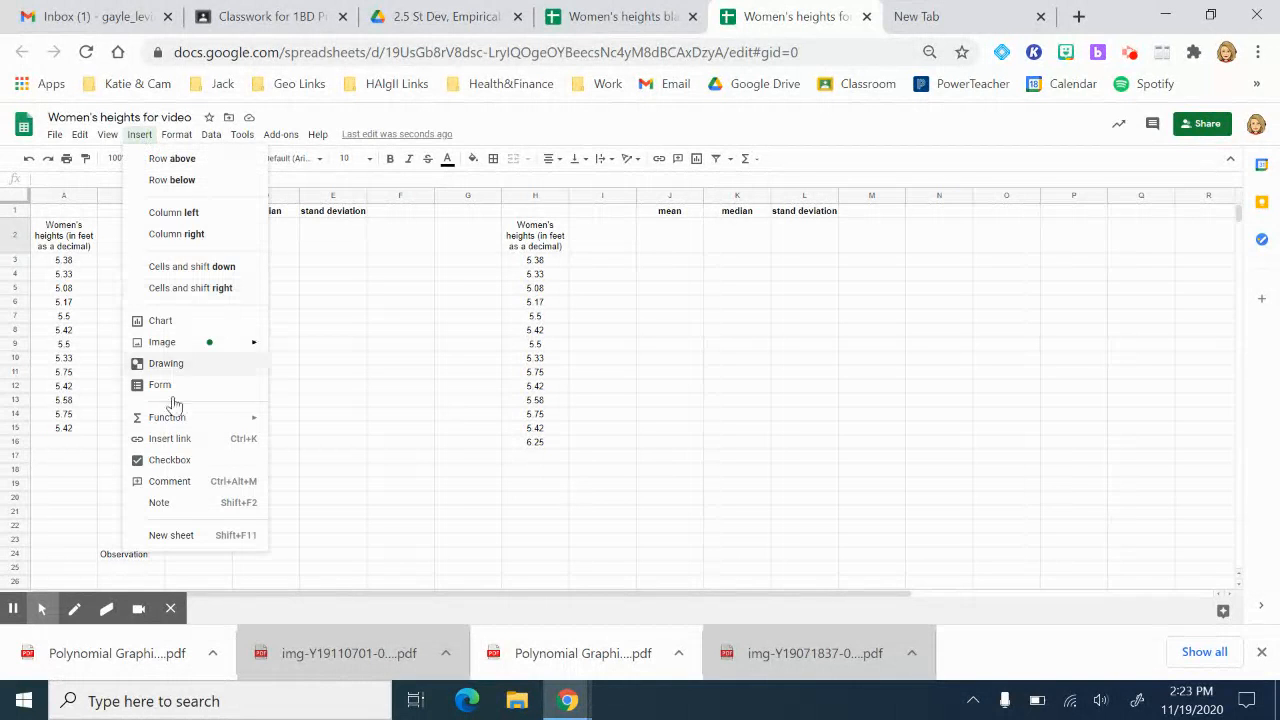
mouse_move(172, 418)
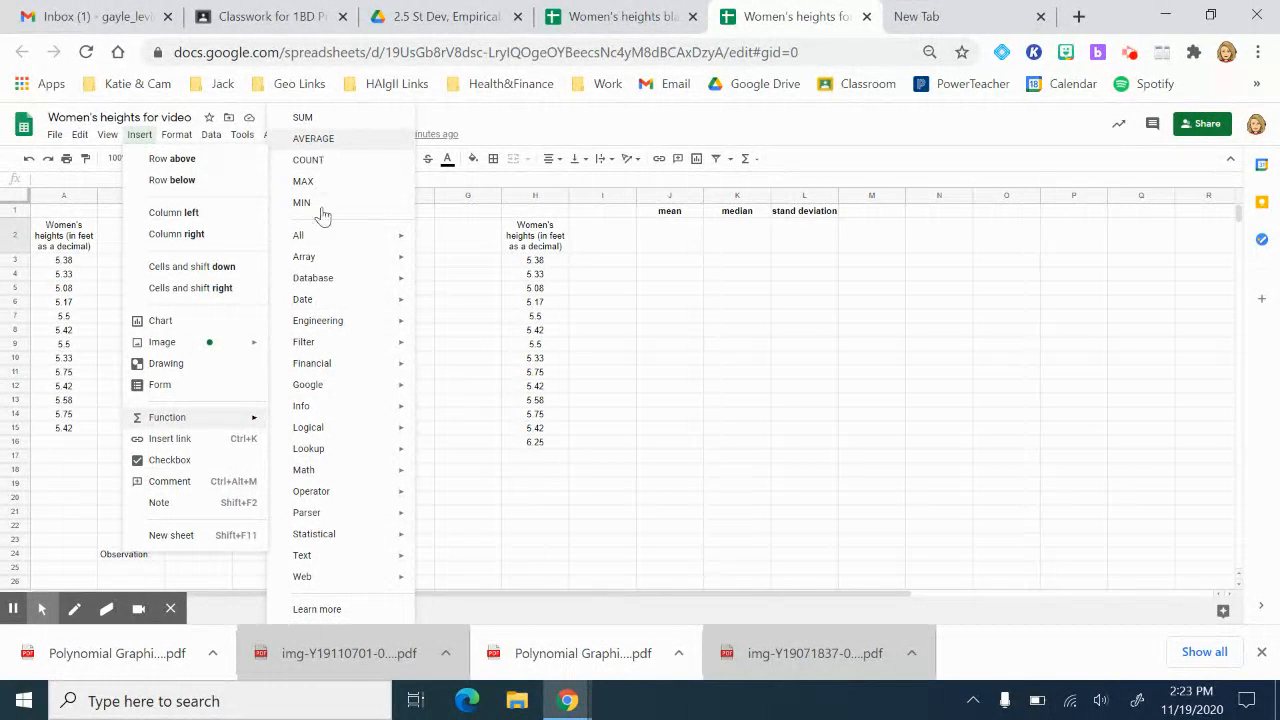
mouse_move(327, 540)
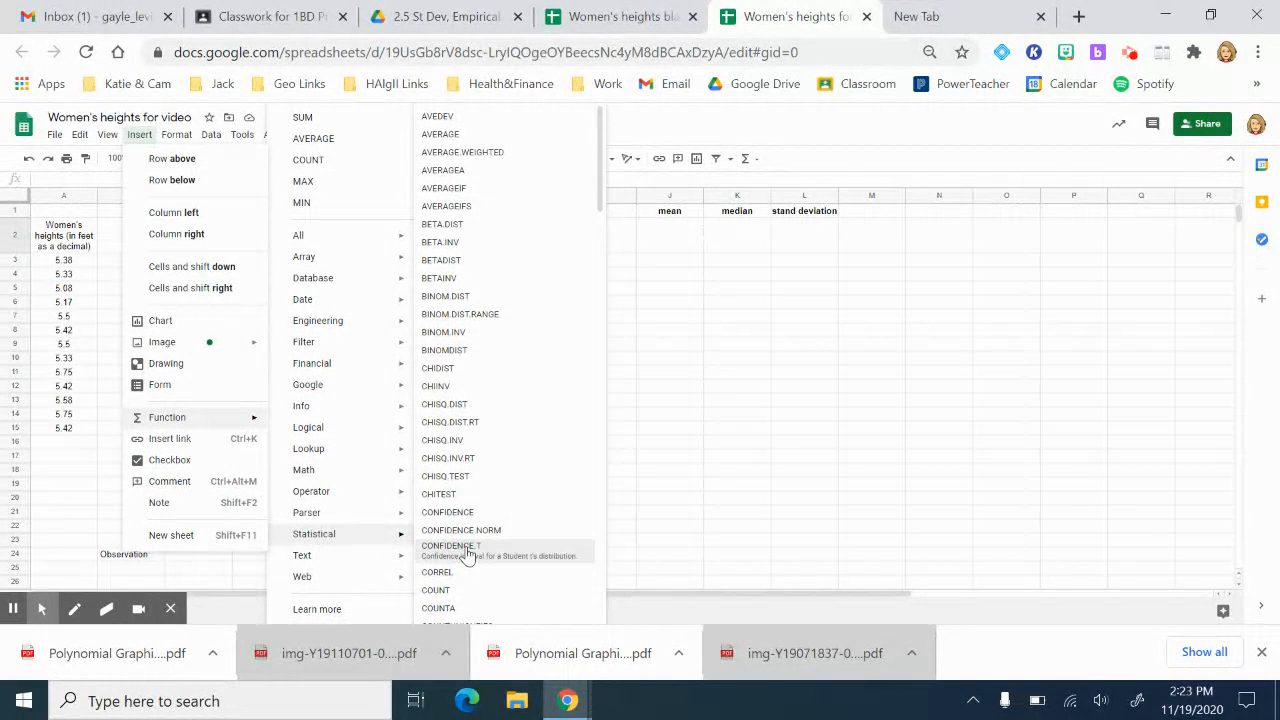
left_click(481, 143)
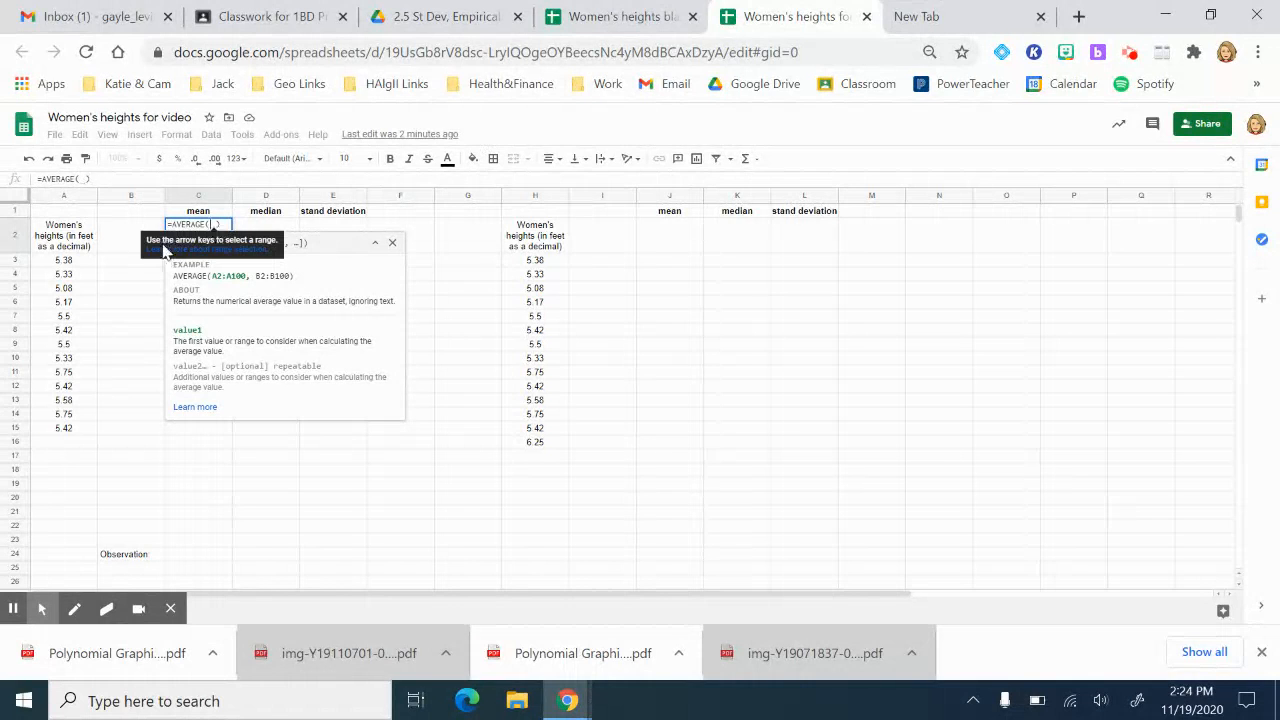
Step: Average the range A3:A15 so C2 shows 5.43
left_click(73, 260)
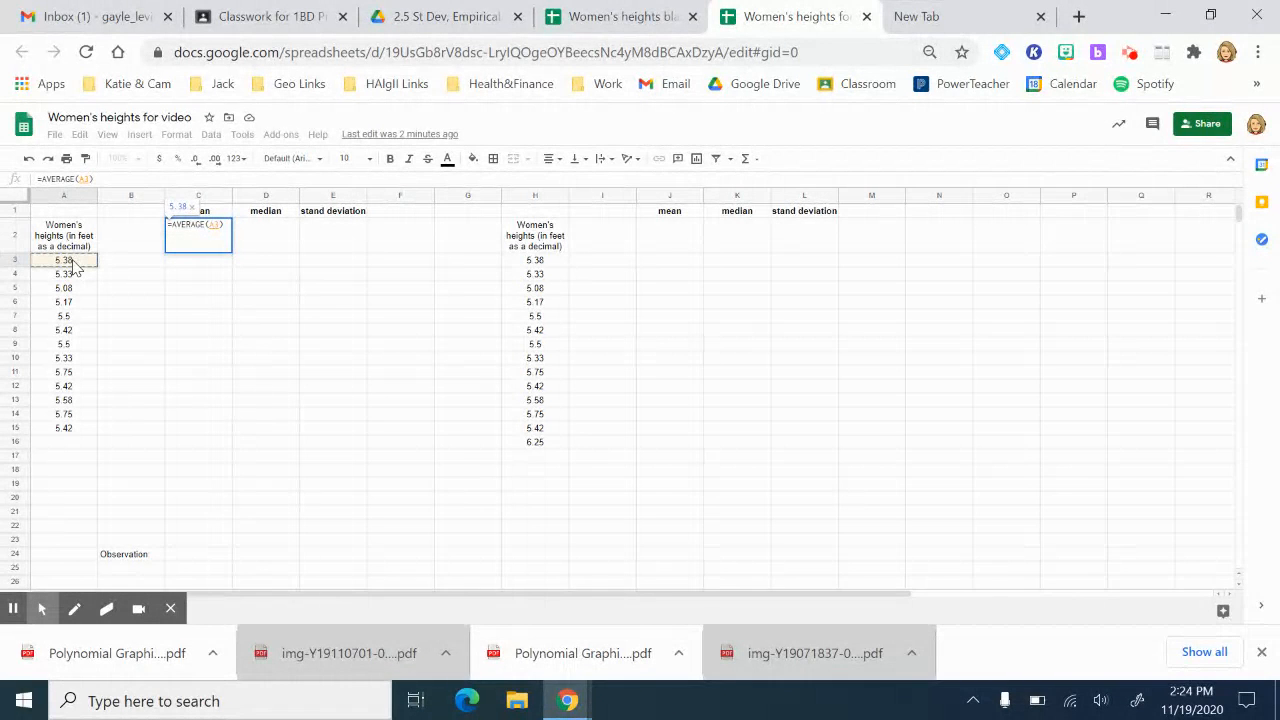
key("shift+Down")
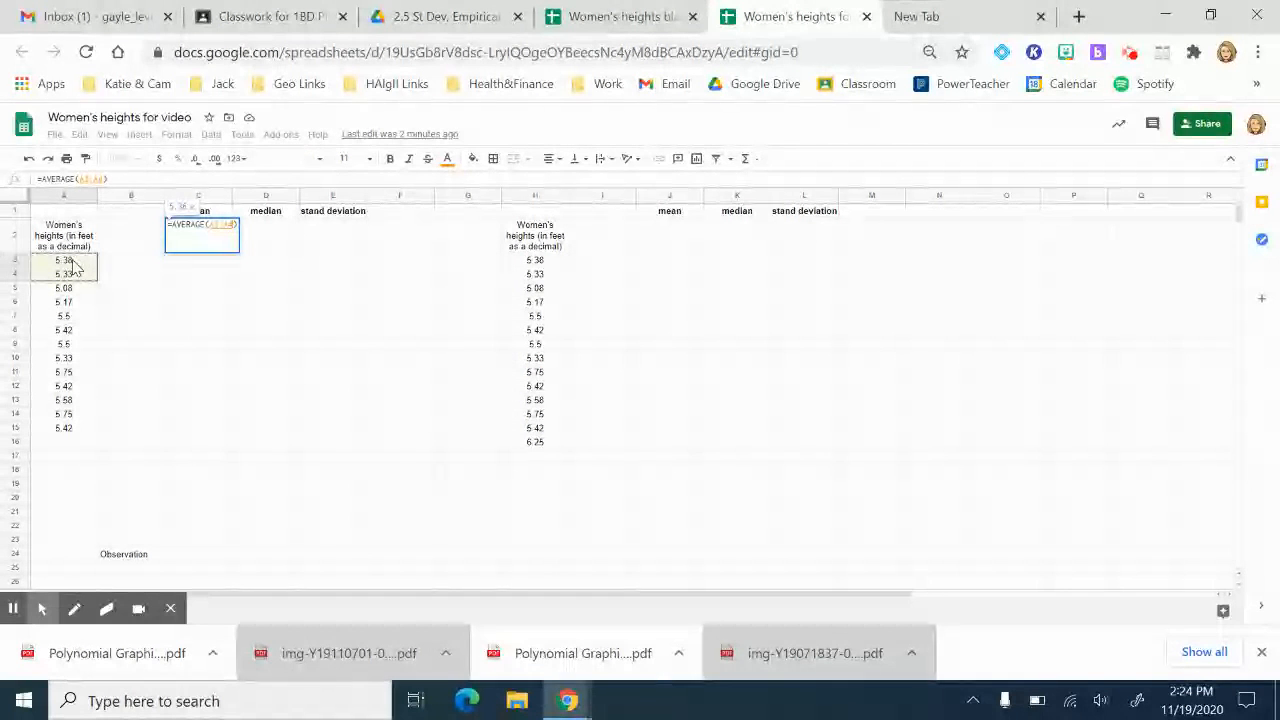
key("ctrl+shift+Down")
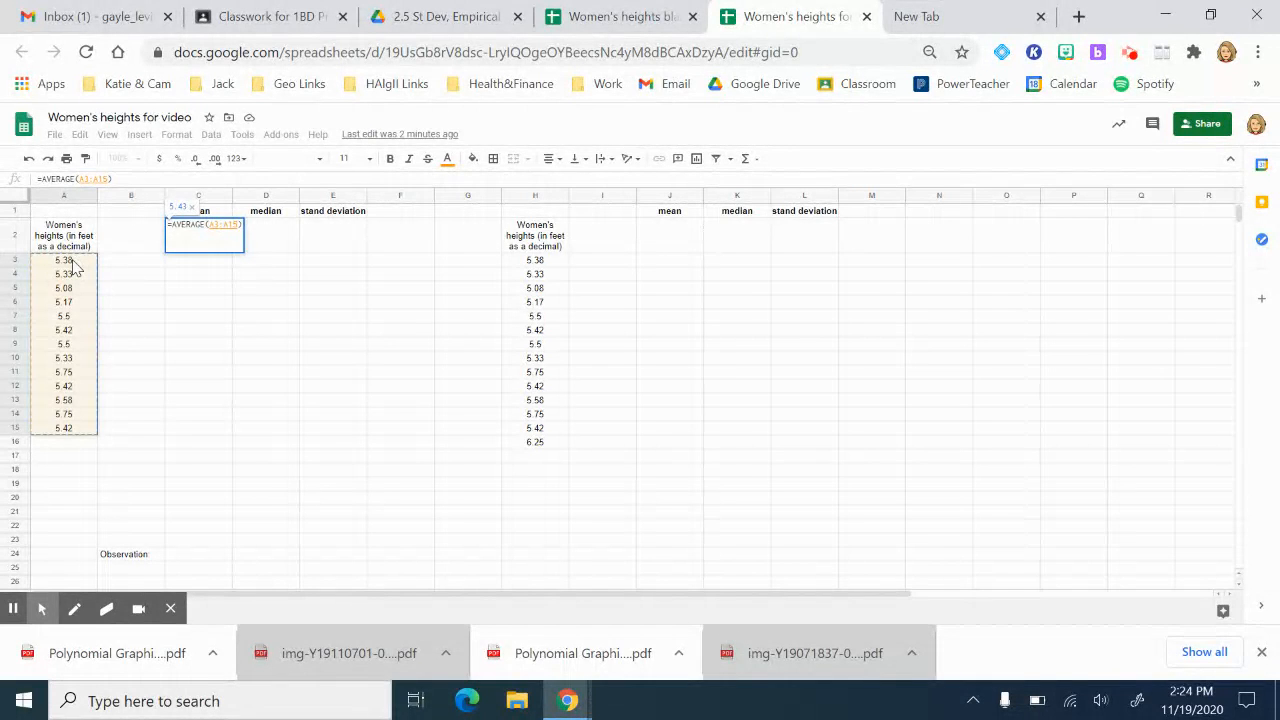
key("Return")
key("Up")
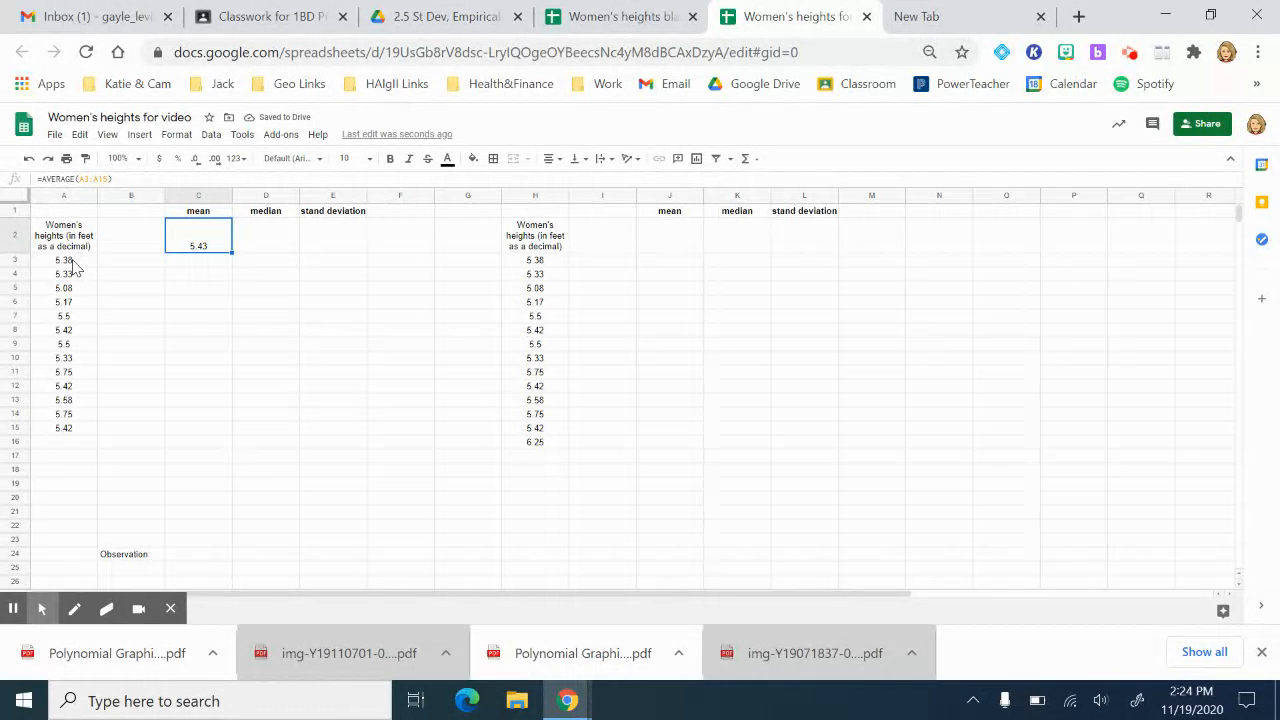
key("Right")
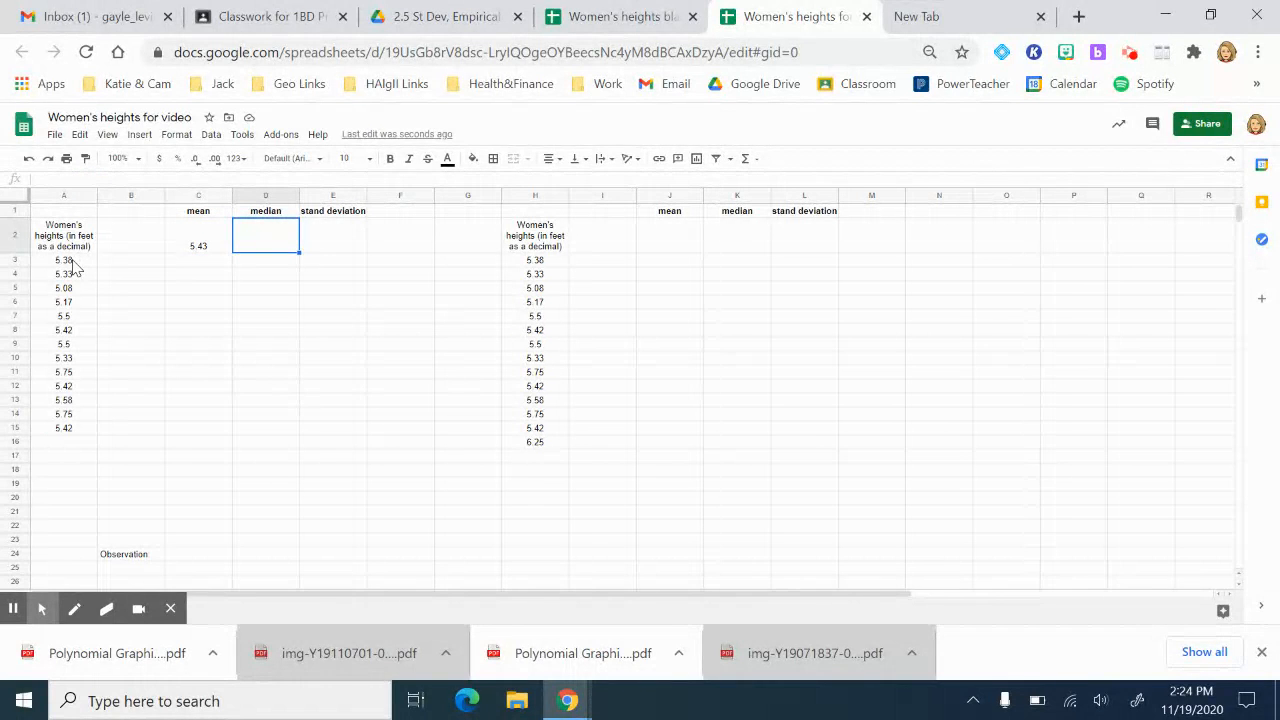
Step: Enter =MEDIAN(A3:A15) in D2, giving 5.42
type("=")
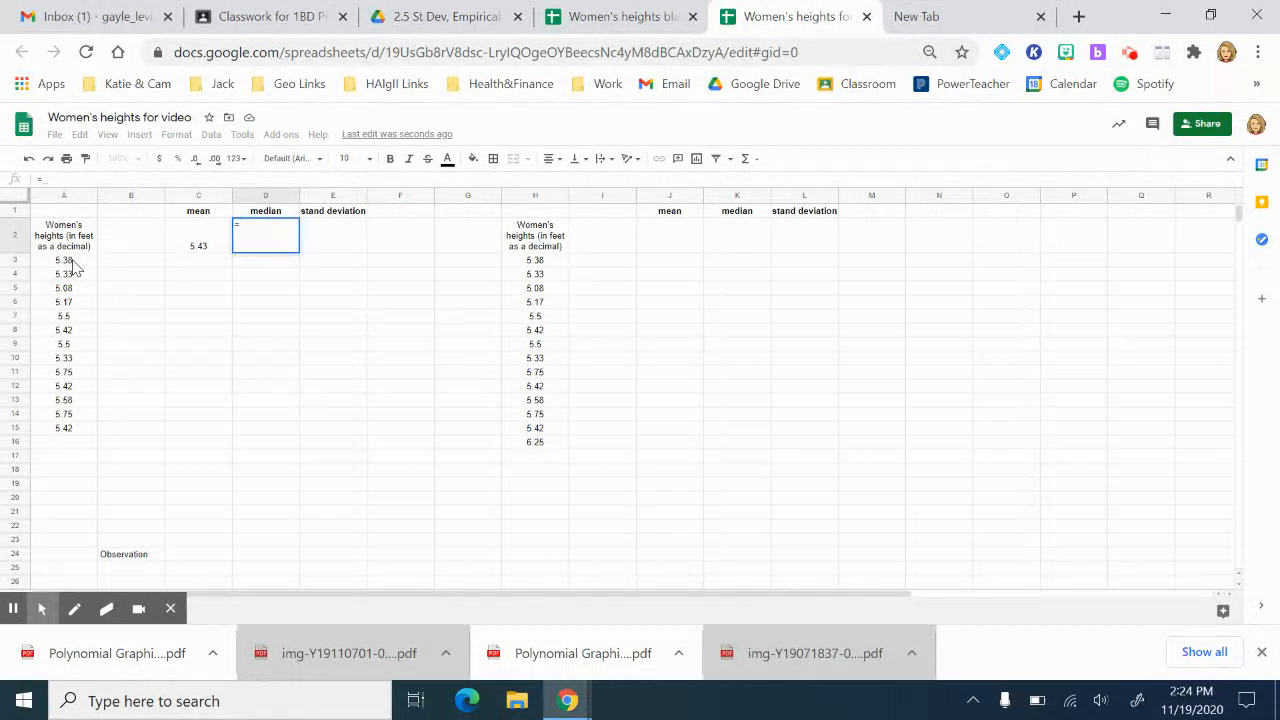
type("med")
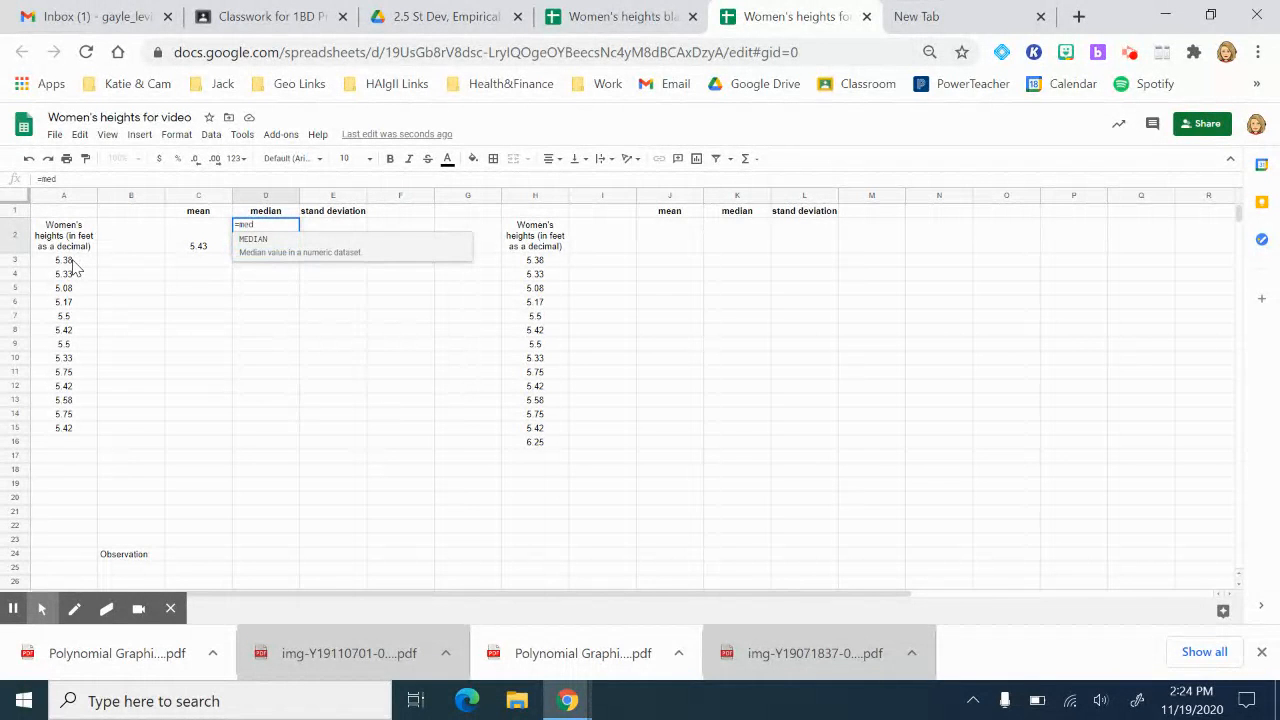
key("Tab")
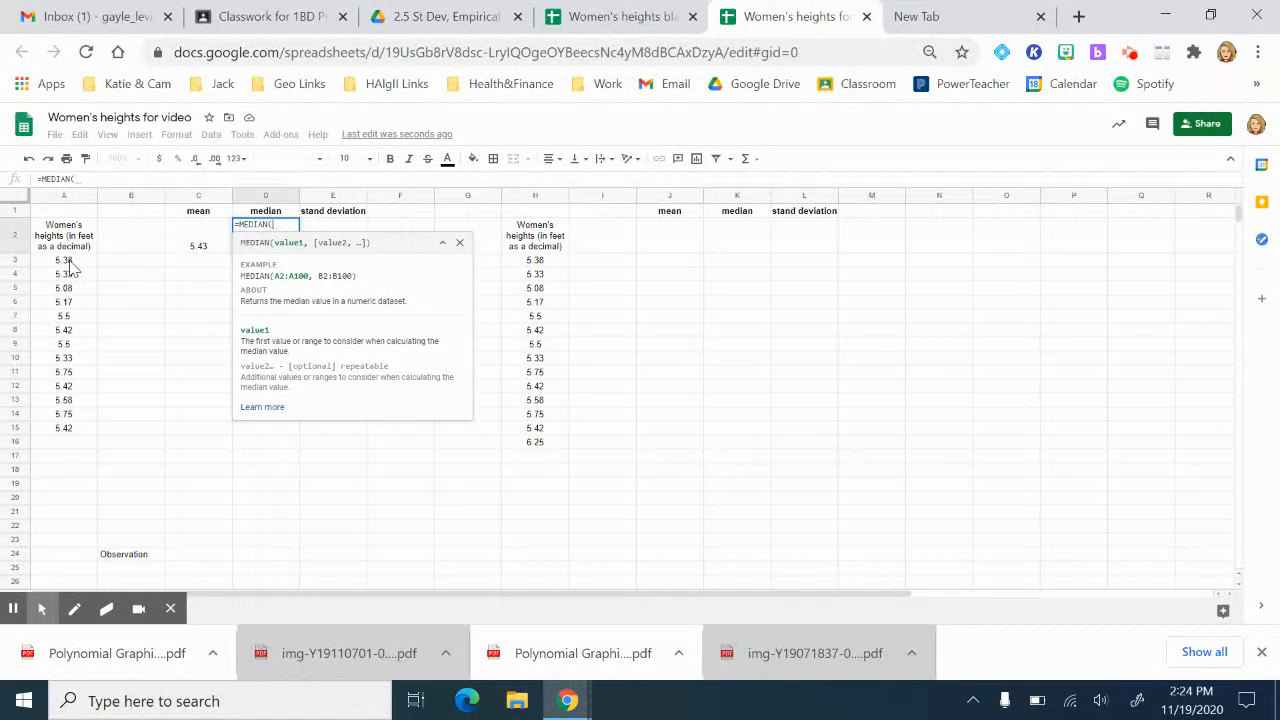
left_click(70, 262)
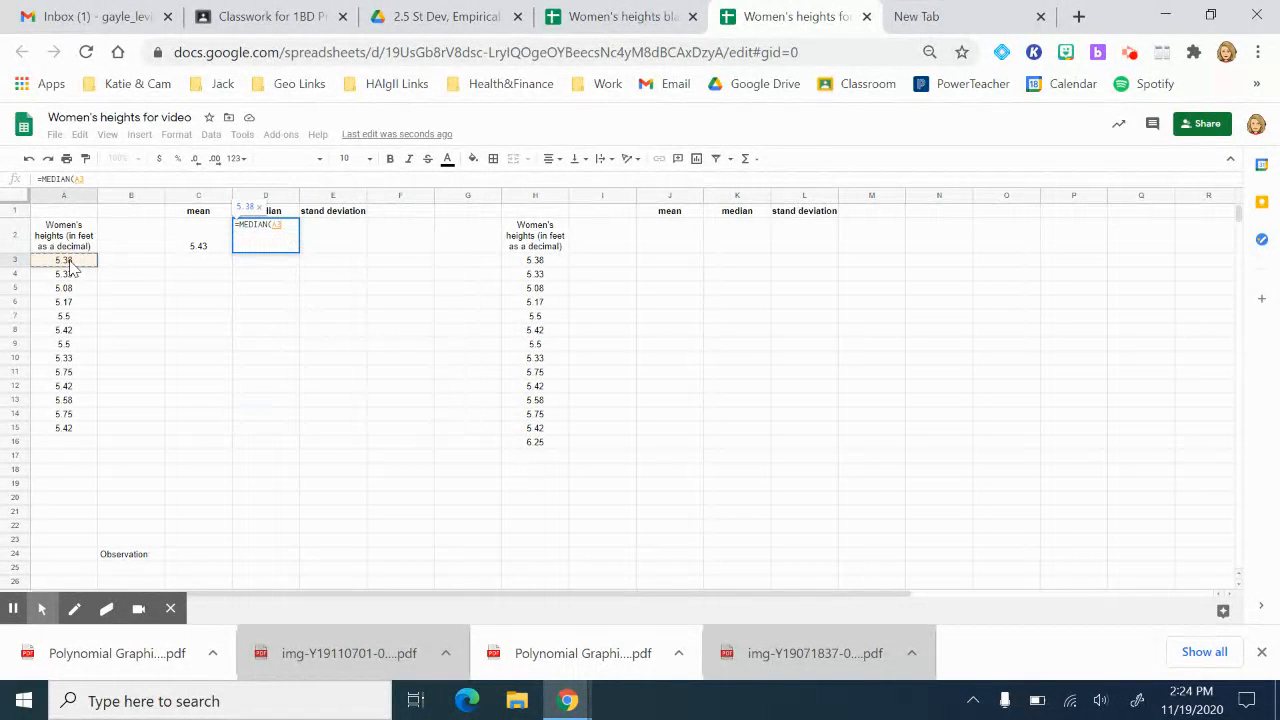
key("ctrl+shift+Down")
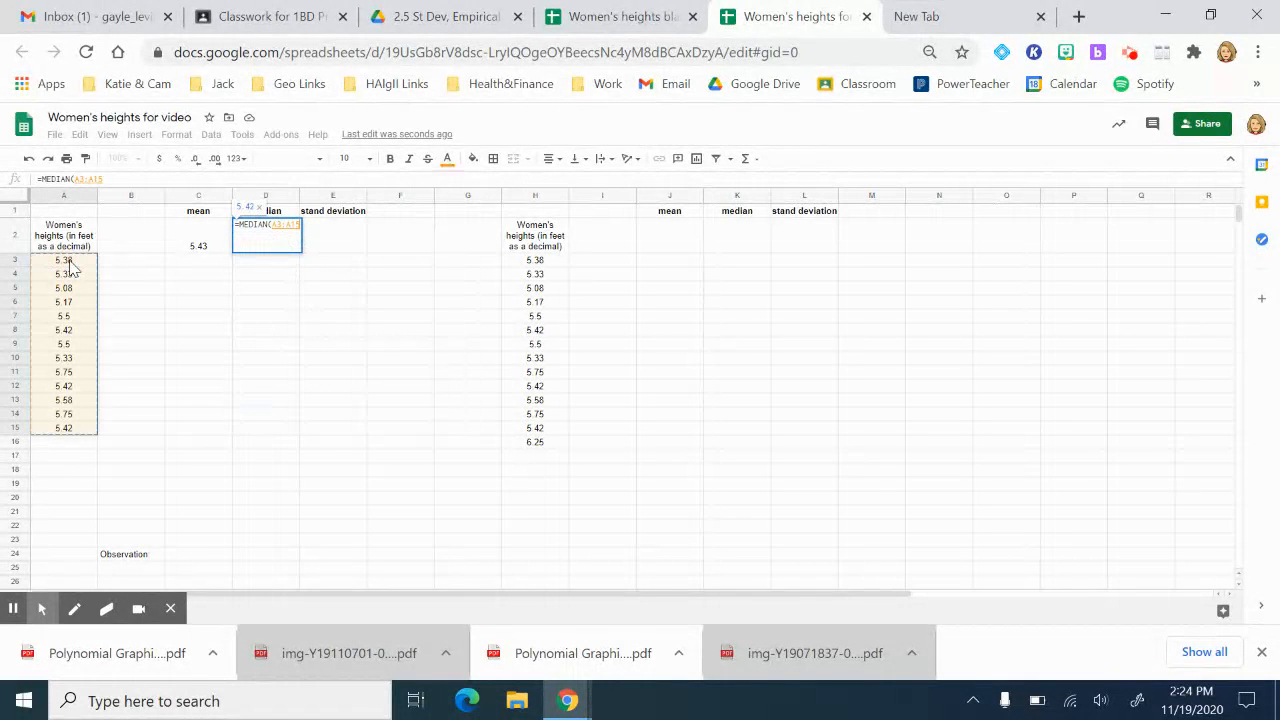
key("Return")
key("Up")
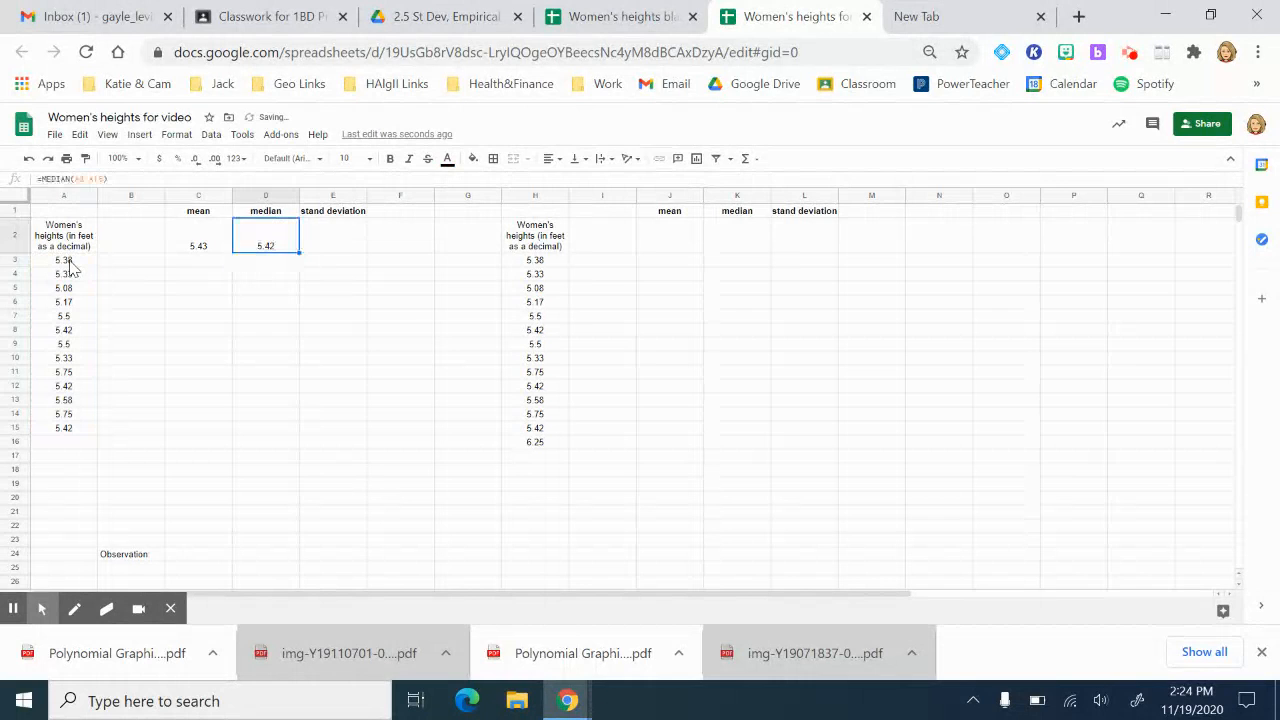
key("Right")
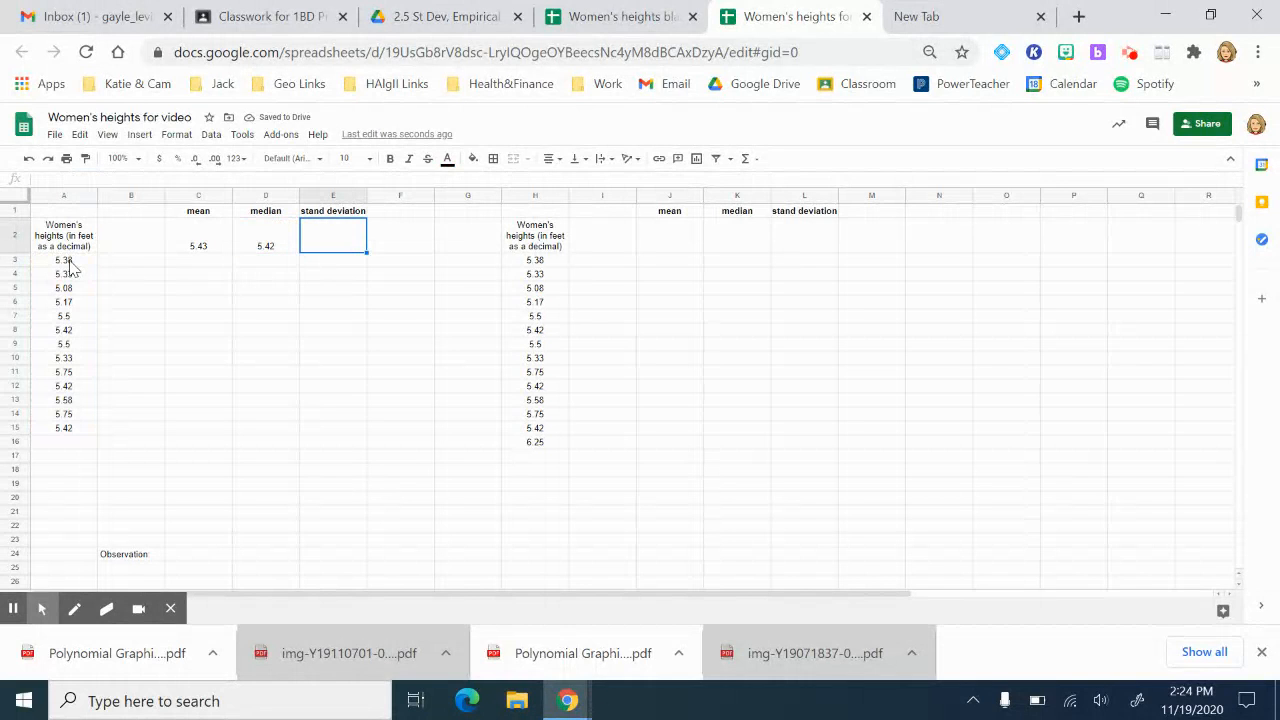
Step: Enter =STDEV.S(A3:A15) in E2, giving 0.19
type("=st")
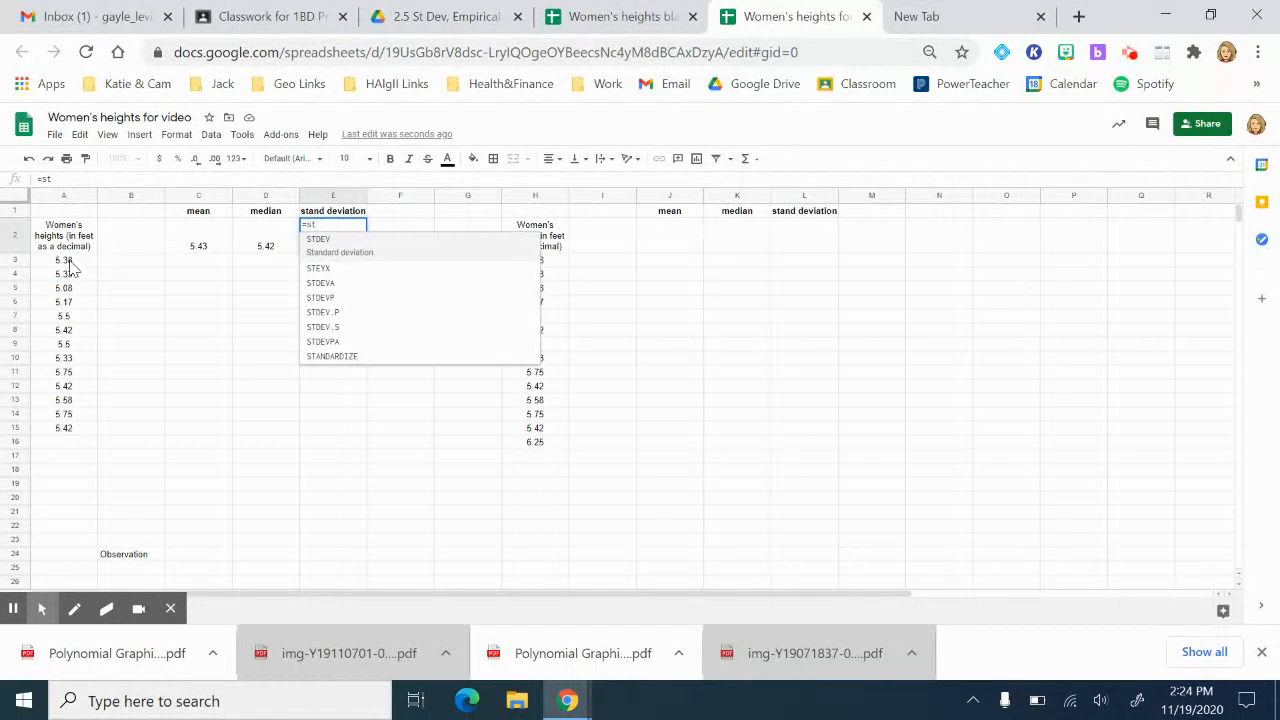
key("Down")
key("Down")
key("Down")
key("Down")
key("Down")
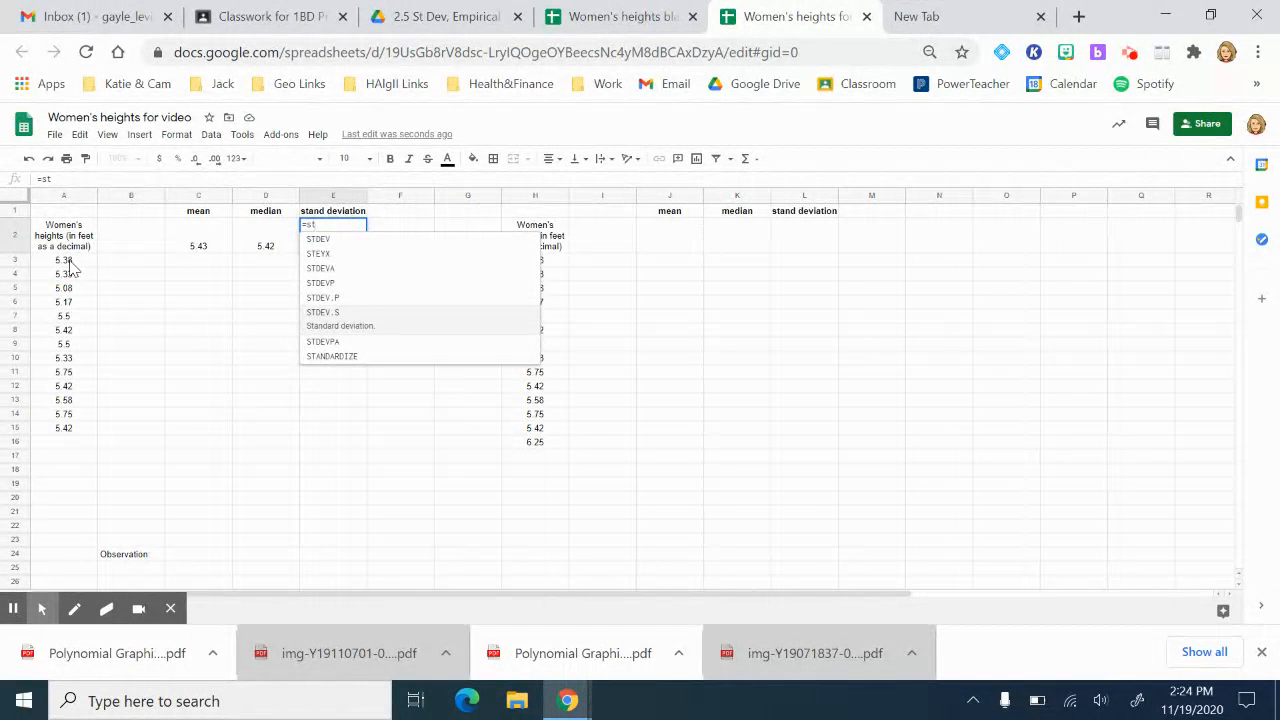
key("Tab")
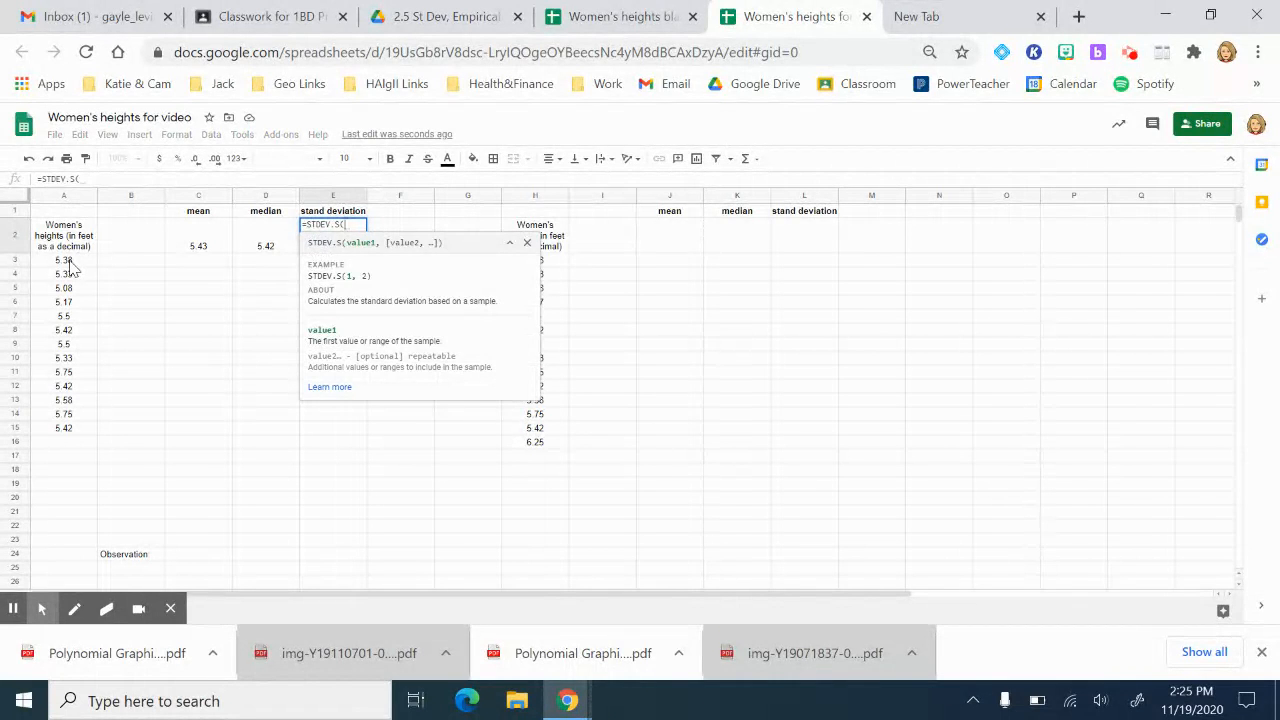
left_click(69, 262)
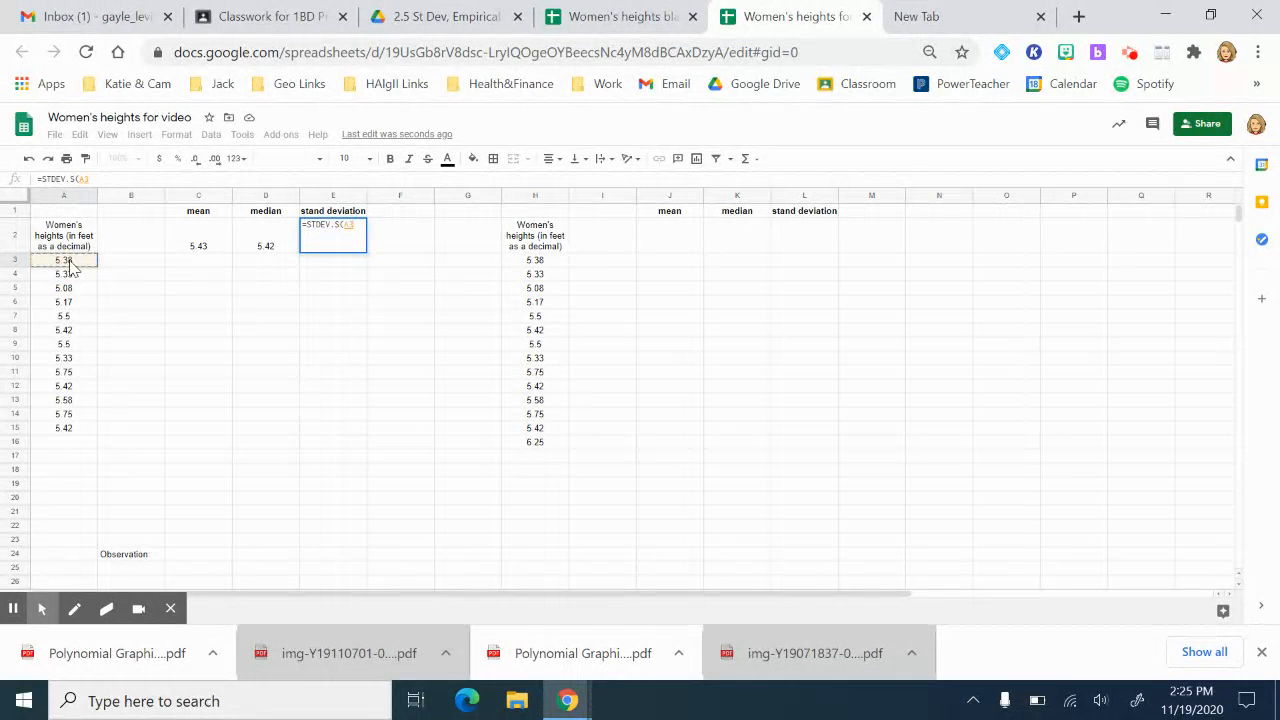
key("ctrl+shift+Down")
key("Return")
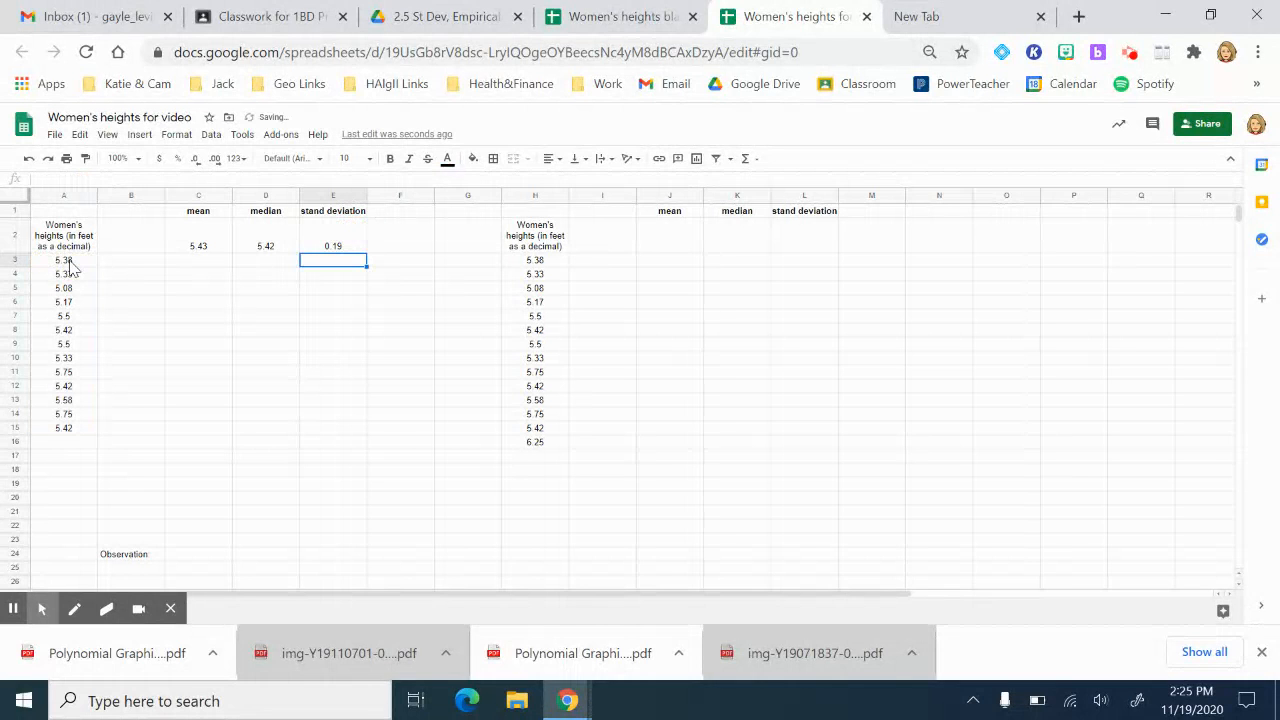
key("Up")
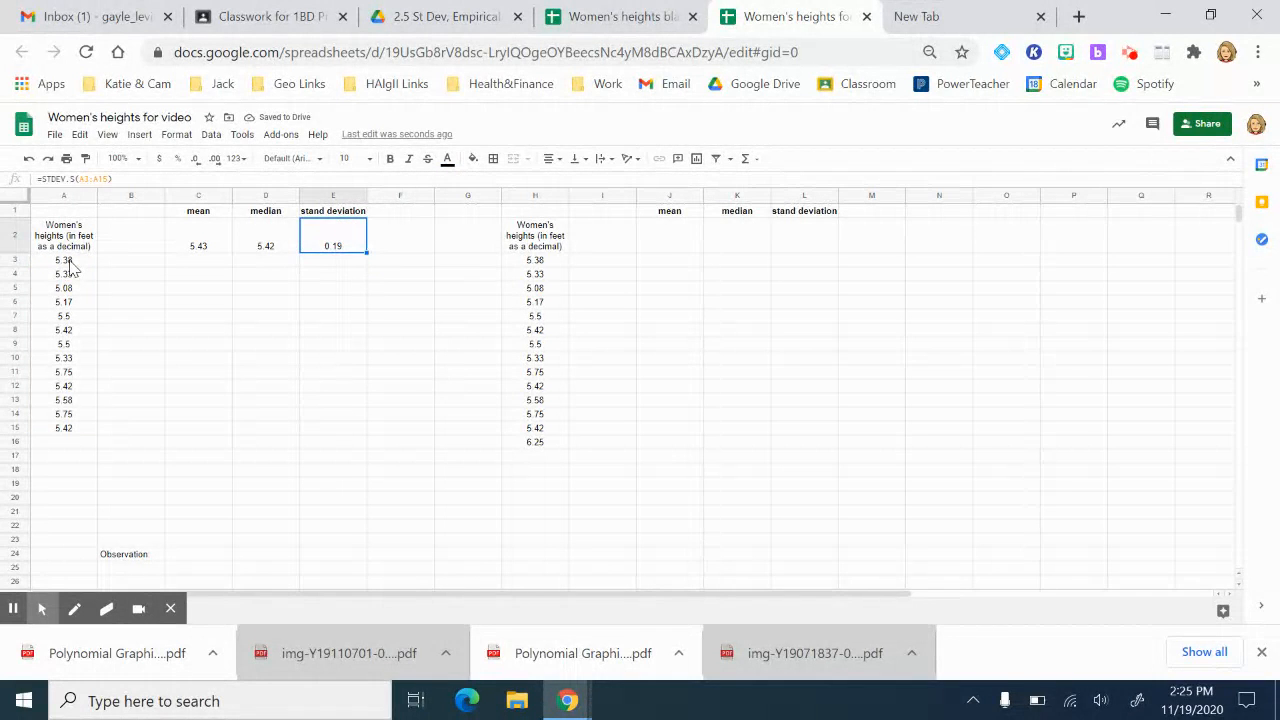
key("Left")
key("Left")
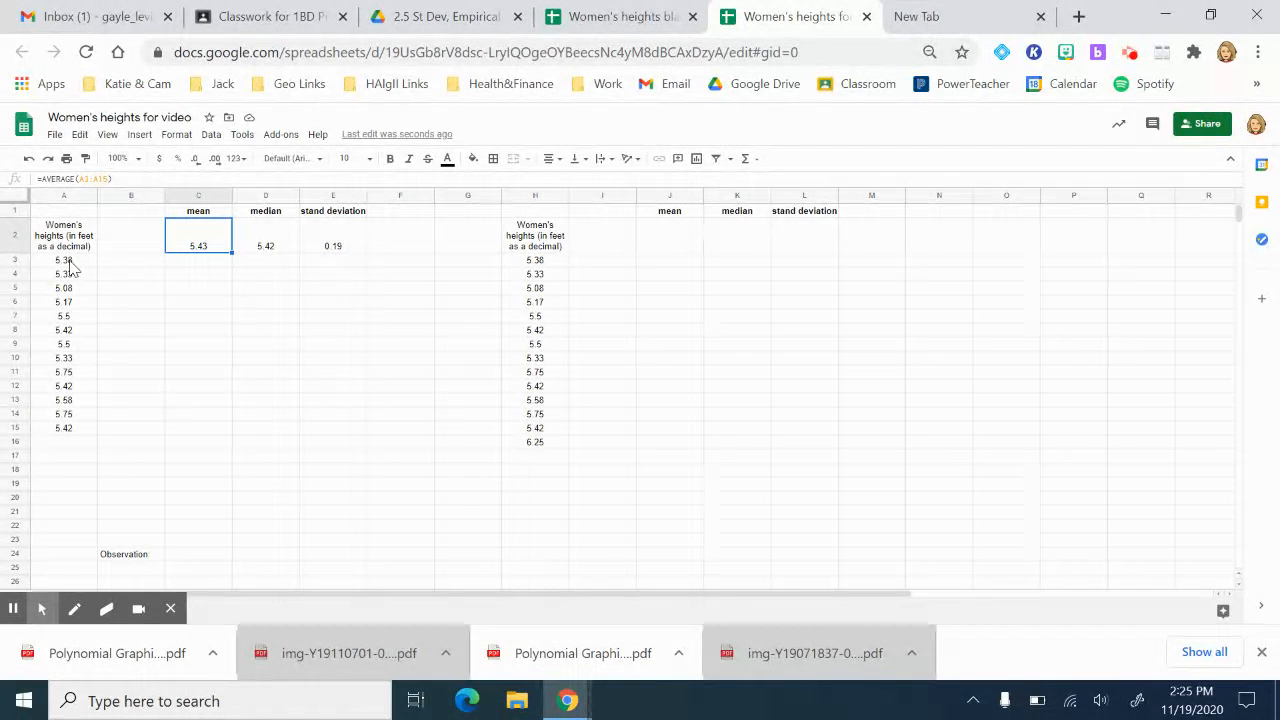
Step: Copy the C2:E2 statistics into J2:L2 so they calculate on column H
key("shift+Right")
key("shift+Right")
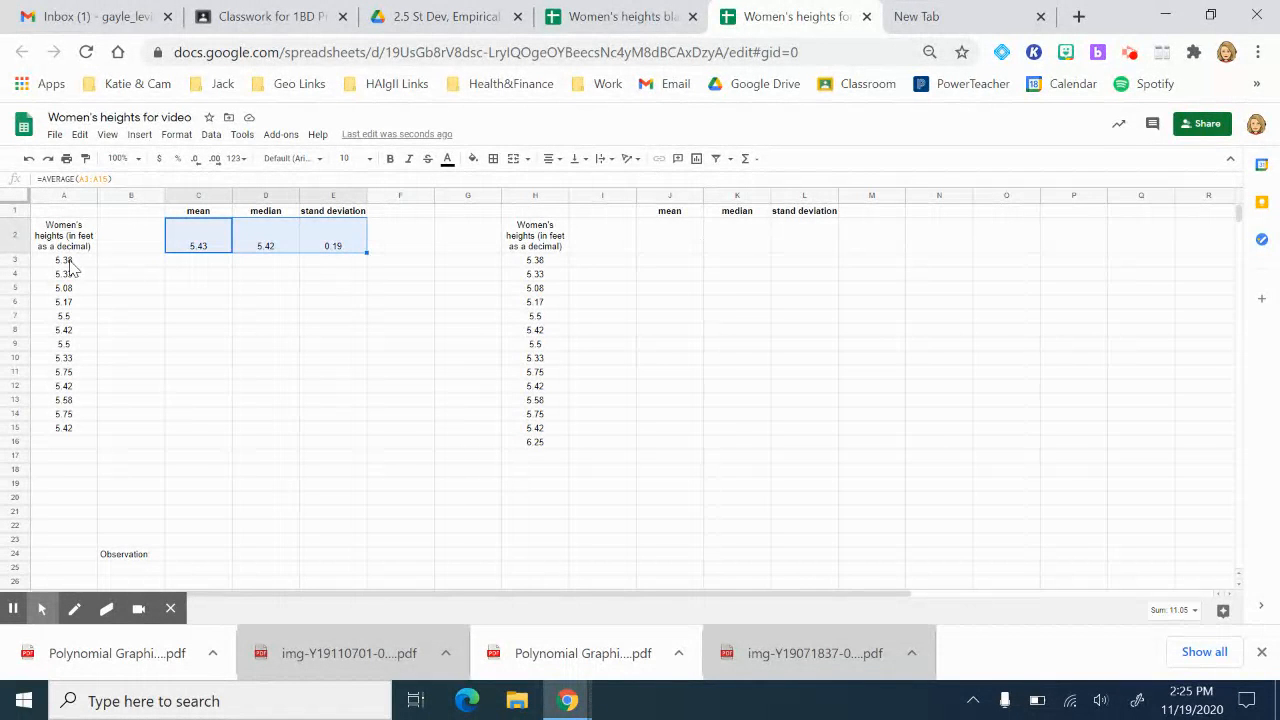
key("ctrl+c")
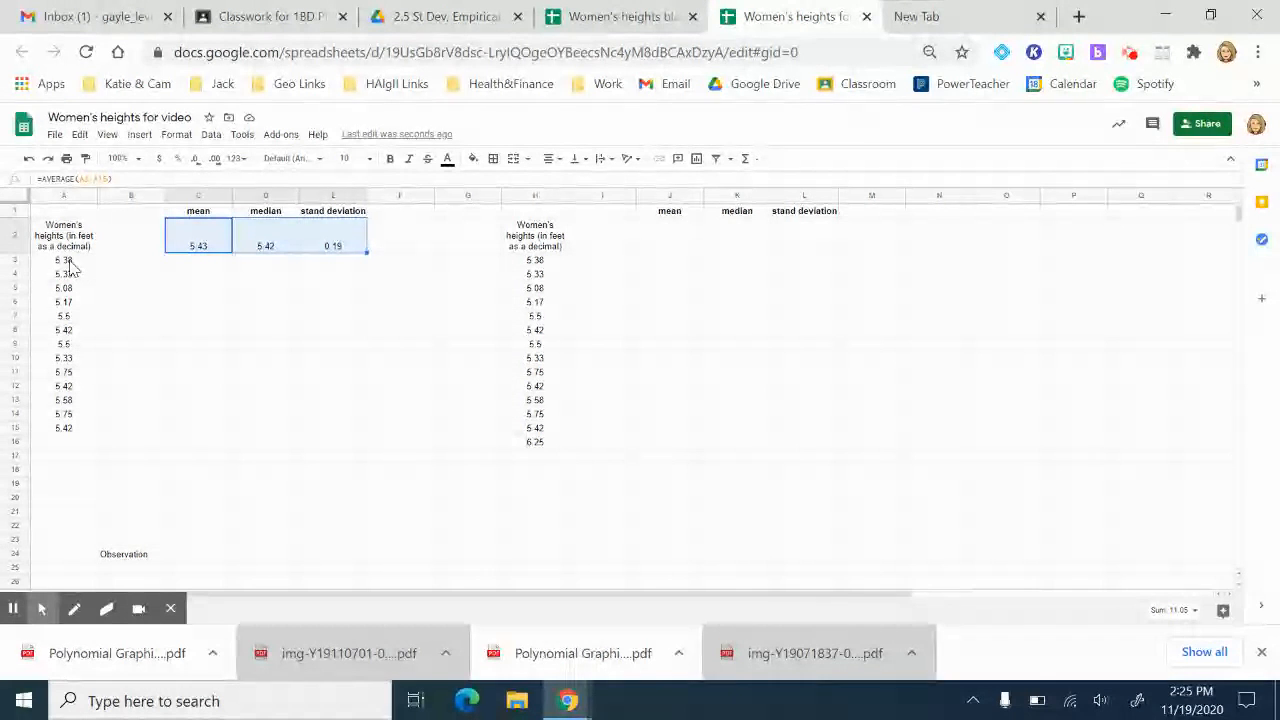
key("Right")
key("Right")
key("Right")
key("Right")
key("Right")
key("Right")
key("Right")
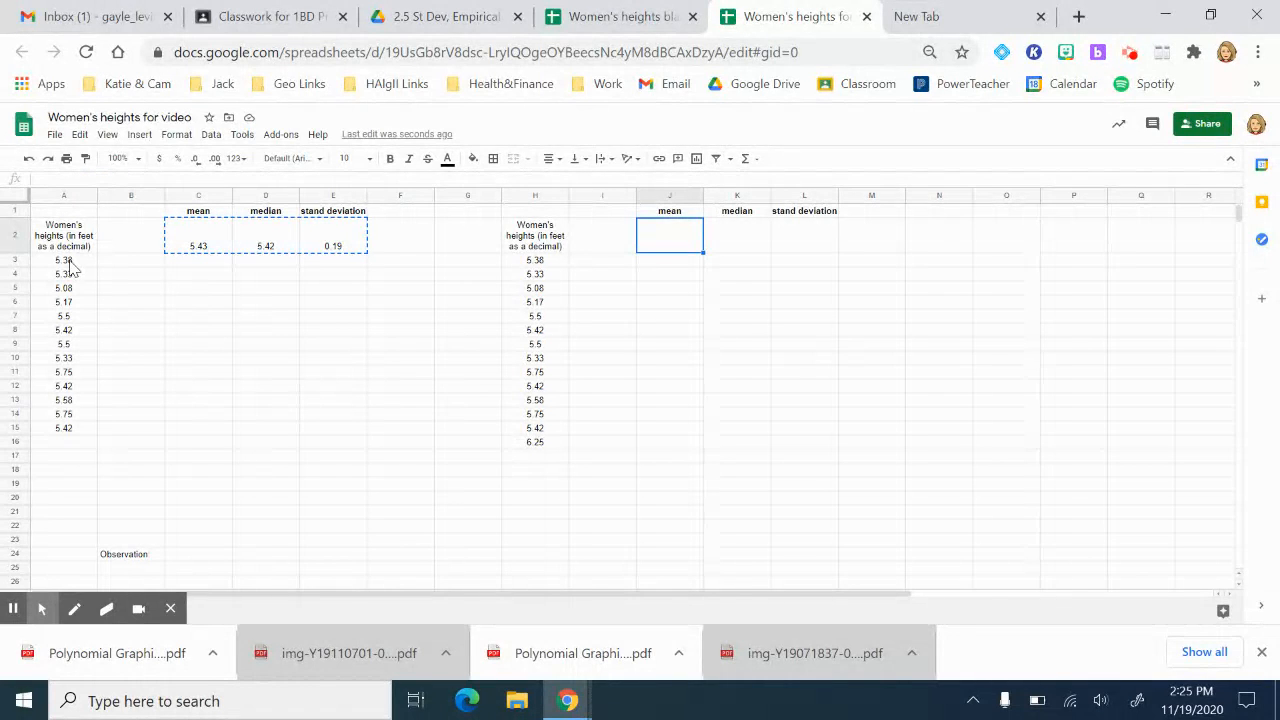
key("ctrl+v")
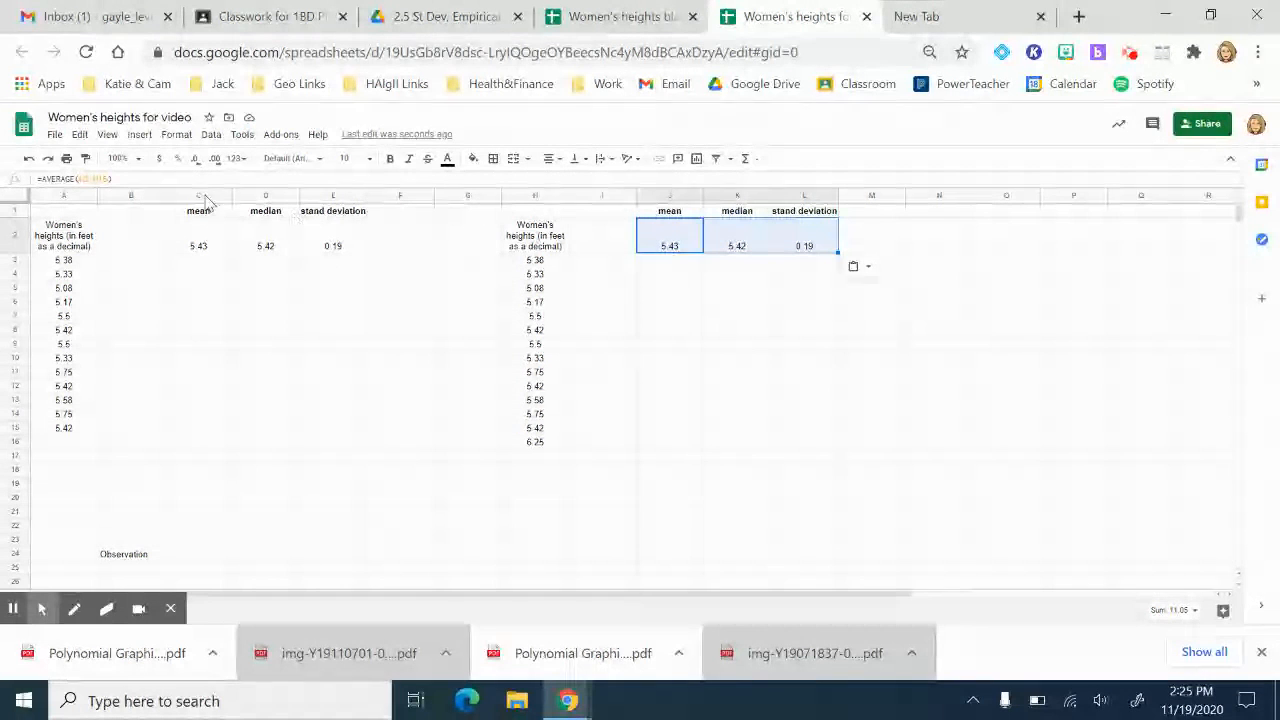
Step: Change the J2 mean formula's range to H3:H16, making it 5.49
left_click(110, 180)
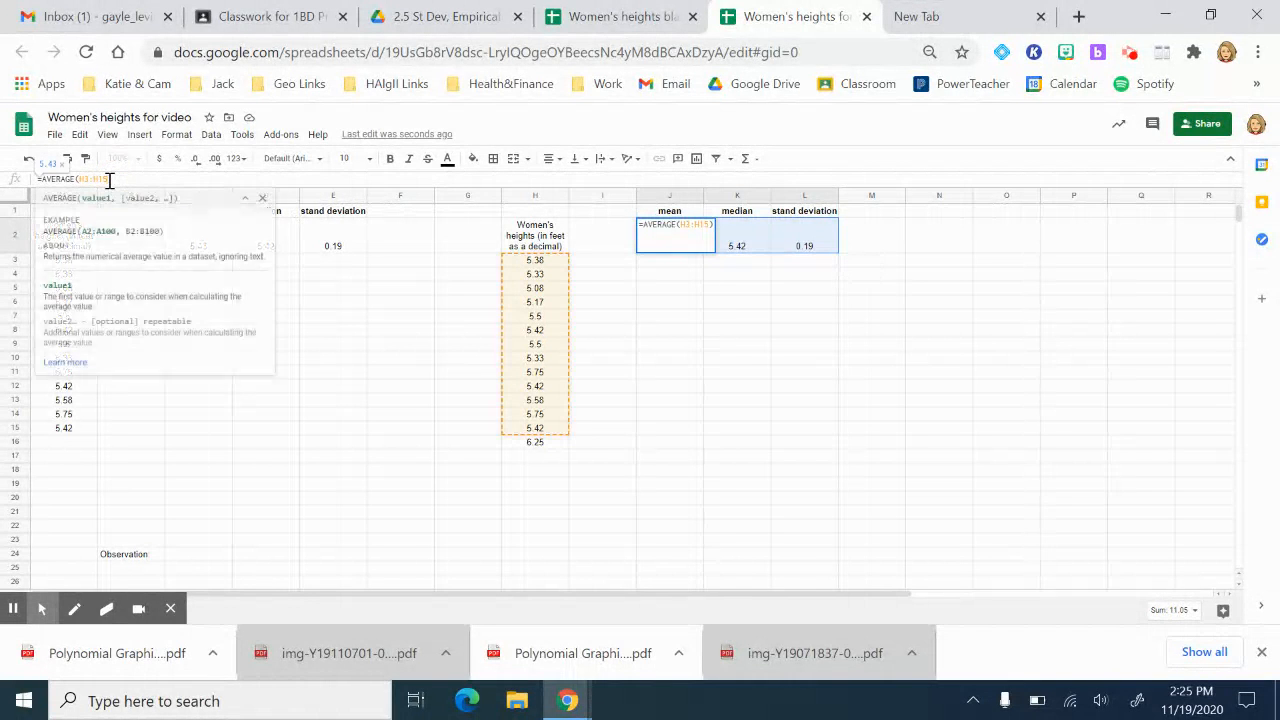
key("BackSpace")
type("6")
key("Return")
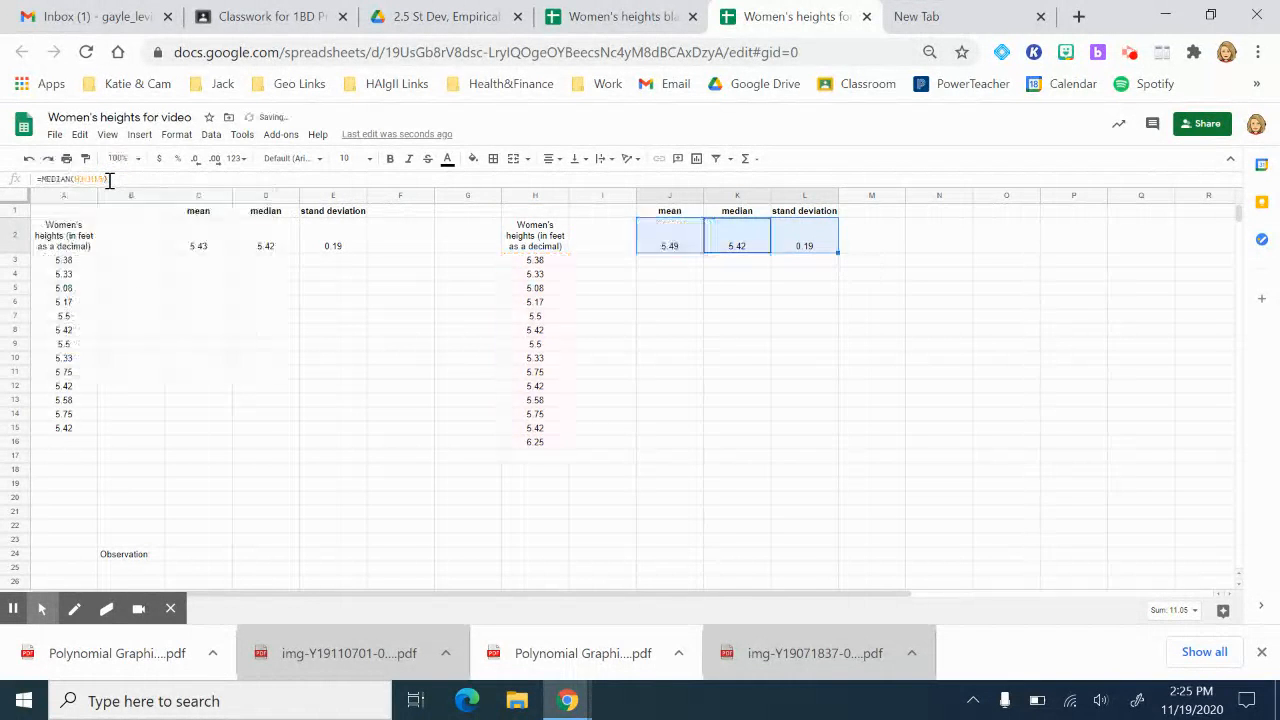
key("Up")
key("Down")
key("Left")
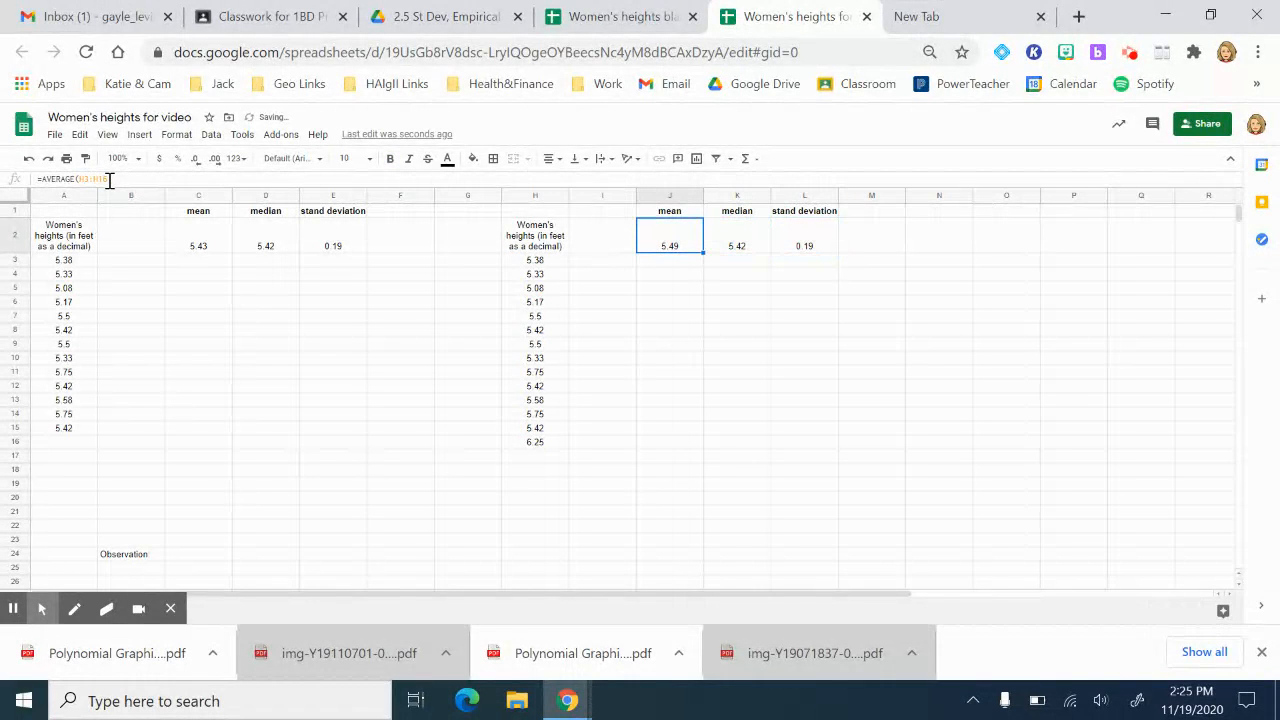
key("Right")
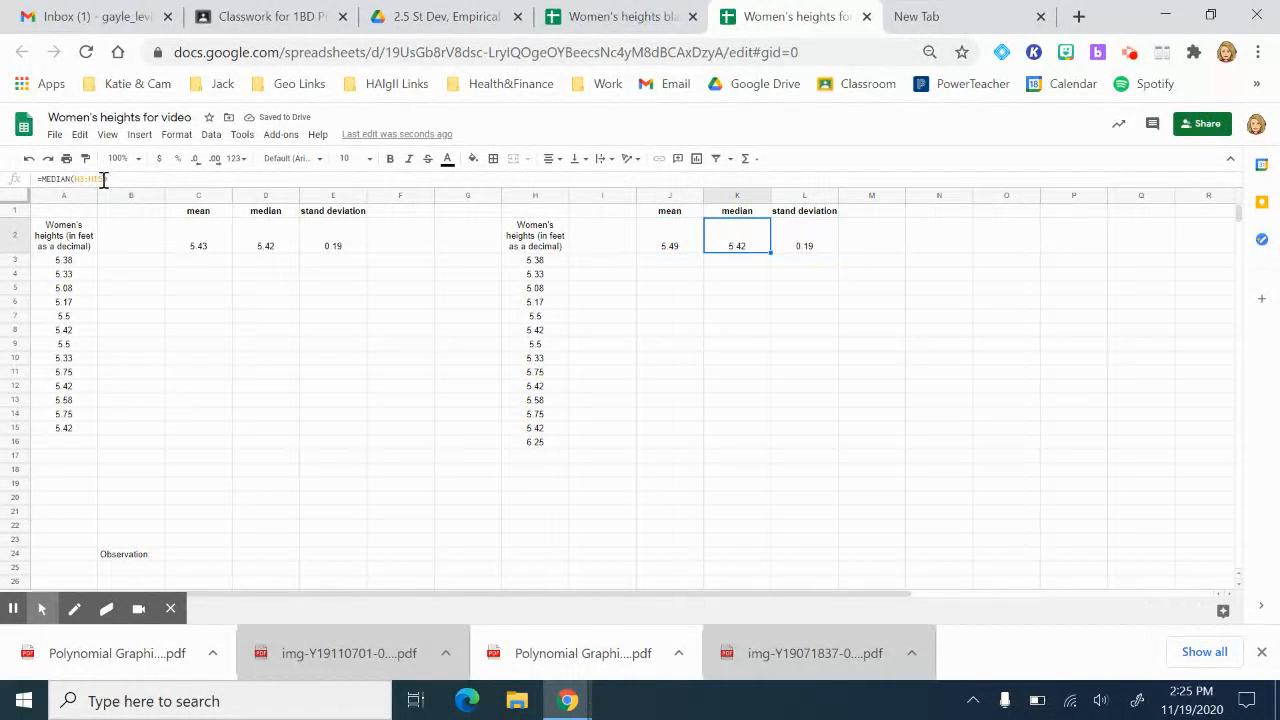
Step: Update the median and standard deviation formulas, leaving median 5.42 and SD 0.29
left_click(103, 179)
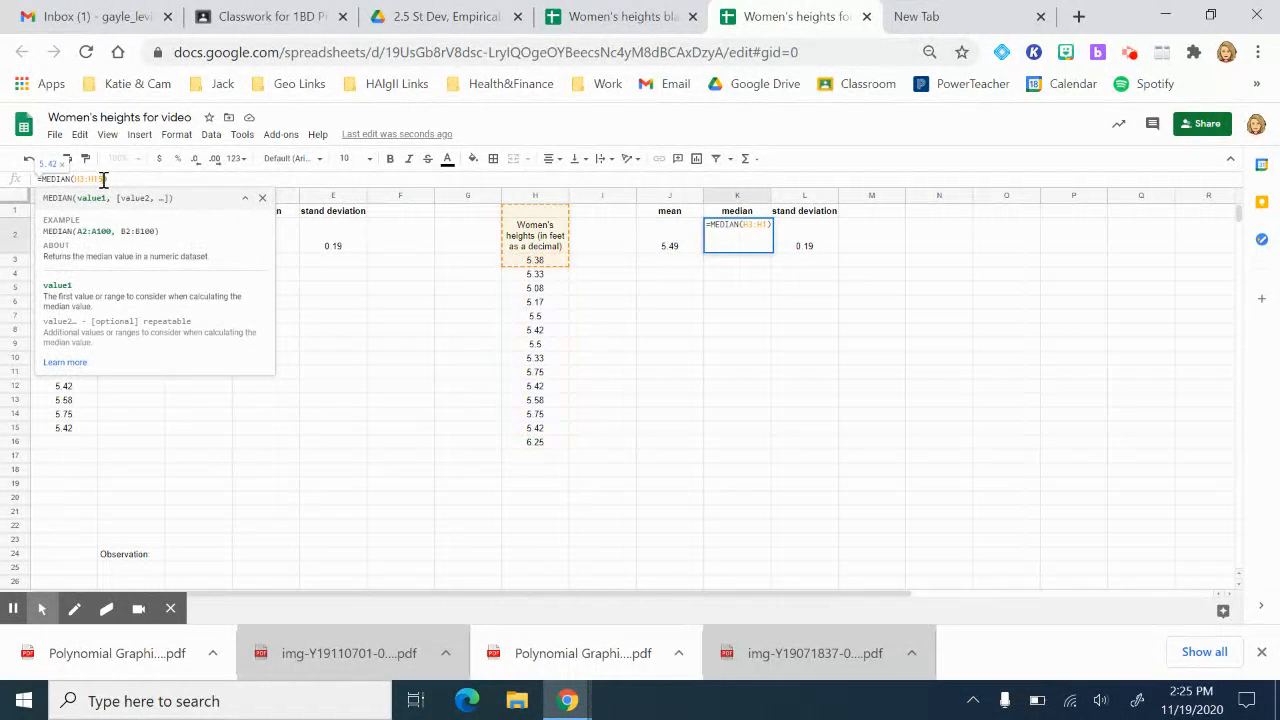
key("Return")
key("Up")
key("Right")
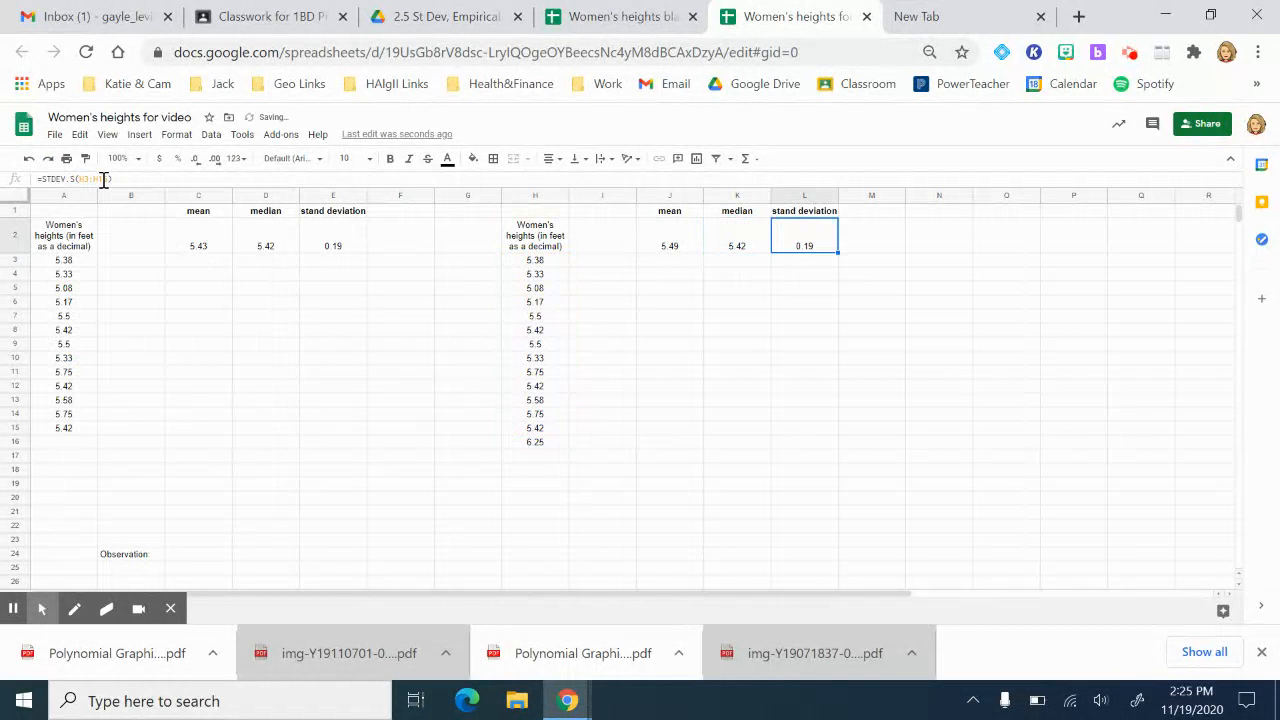
left_click(105, 180)
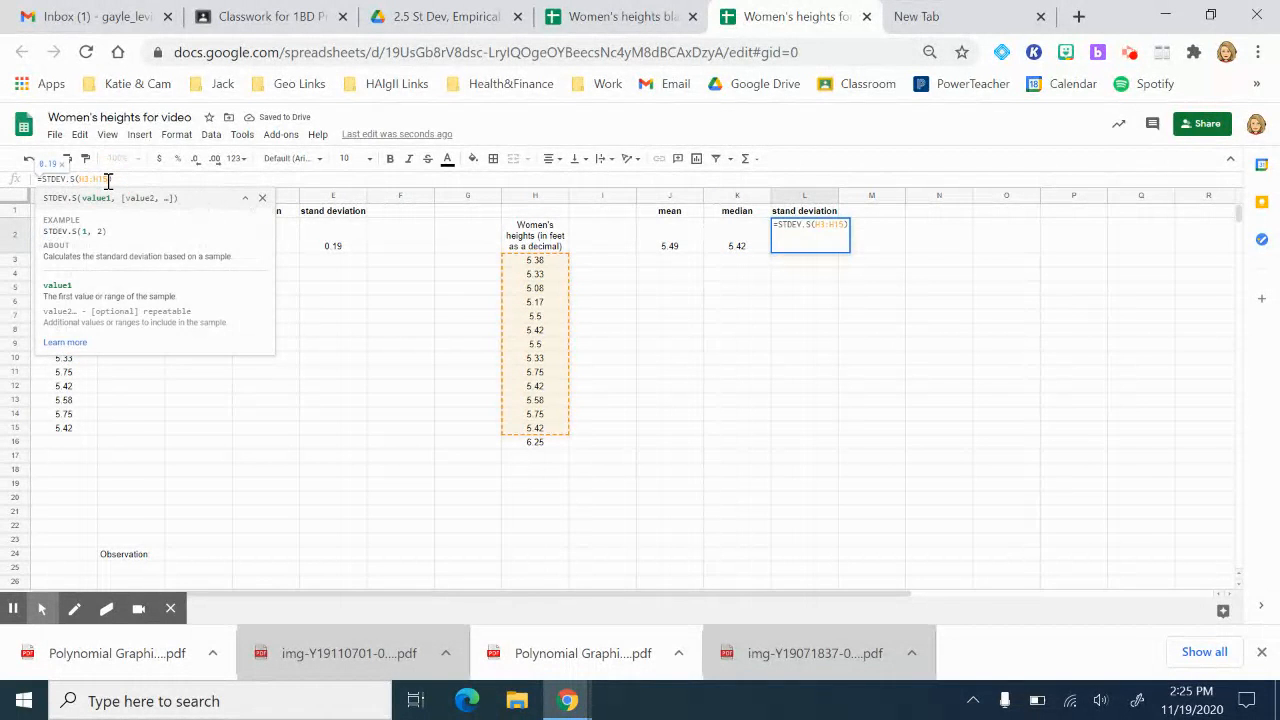
key("Return")
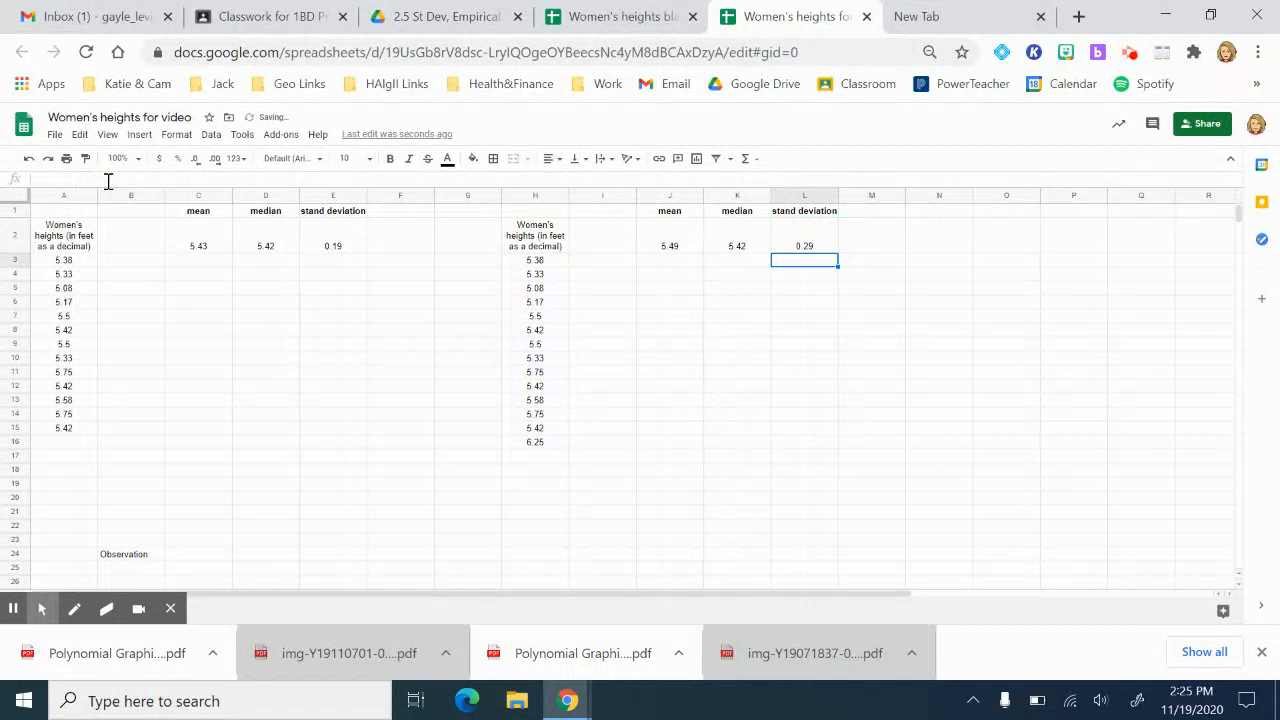
key("Up")
key("Left")
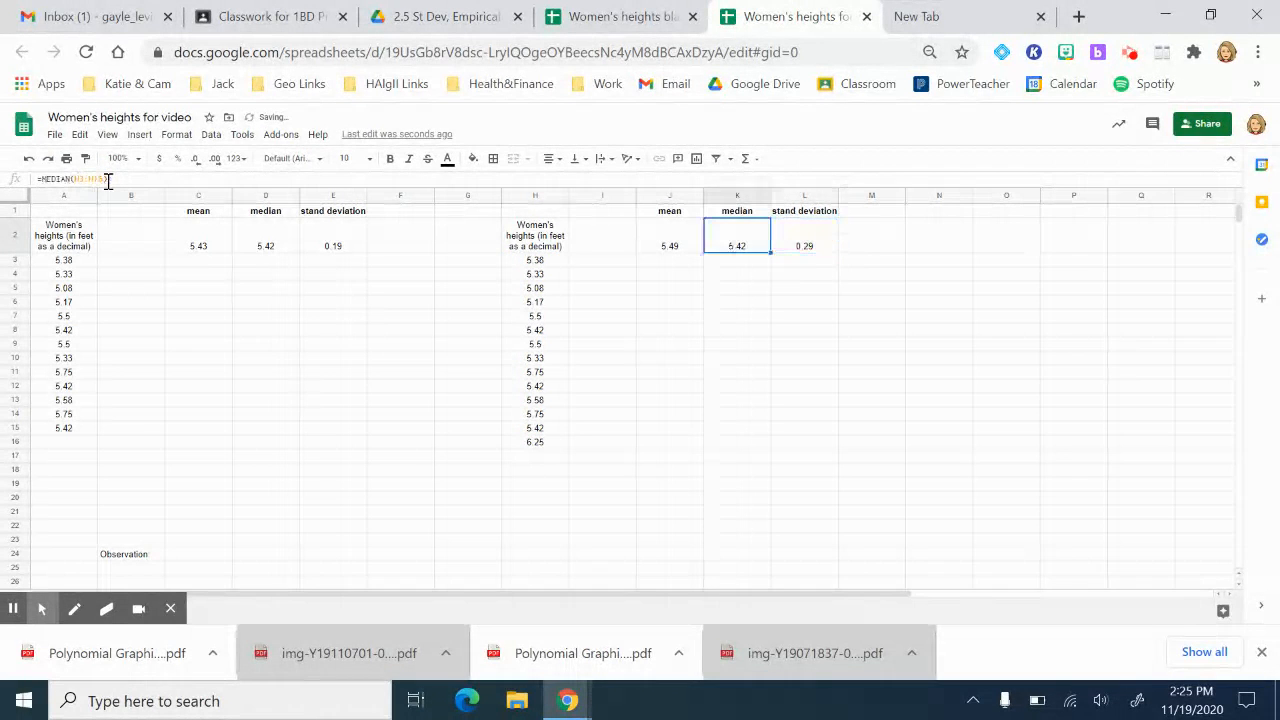
key("Right")
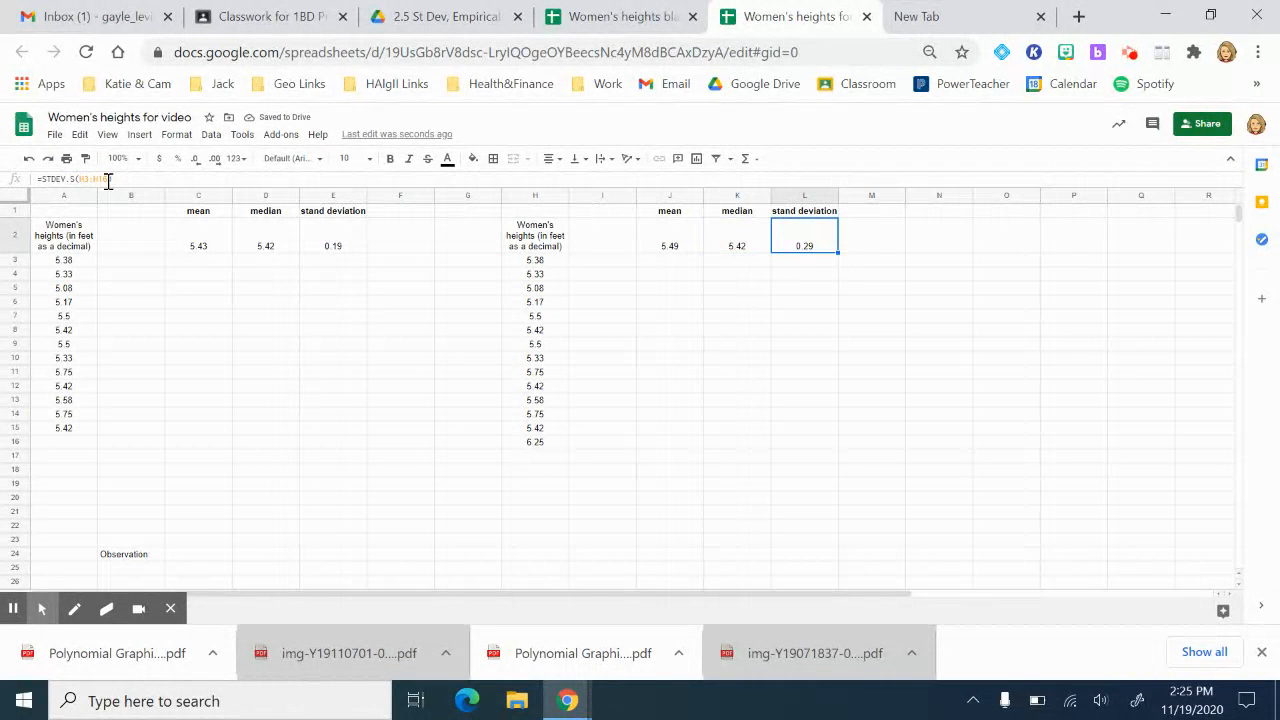
Step: Select the first column's heights, A3:A15
key("Left")
key("Left")
key("Left")
key("Left")
key("Left")
key("Left")
key("Left")
key("Left")
key("Left")
key("Left")
key("Left")
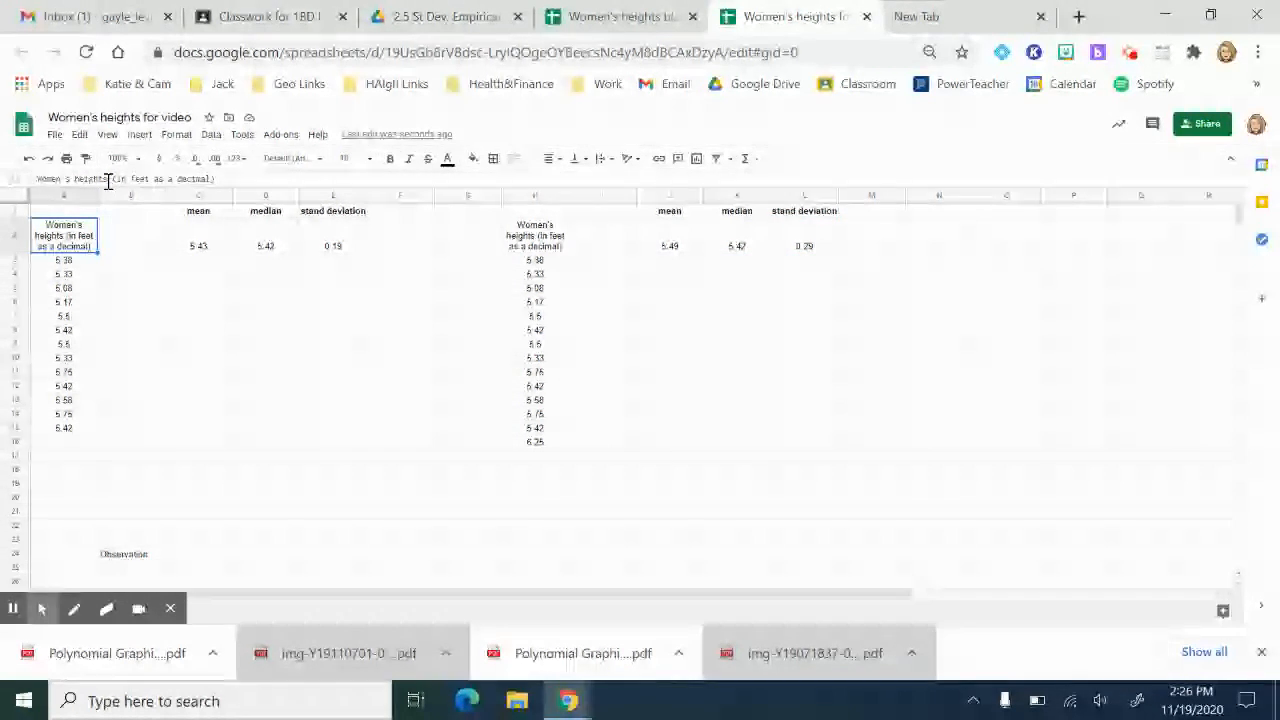
key("Down")
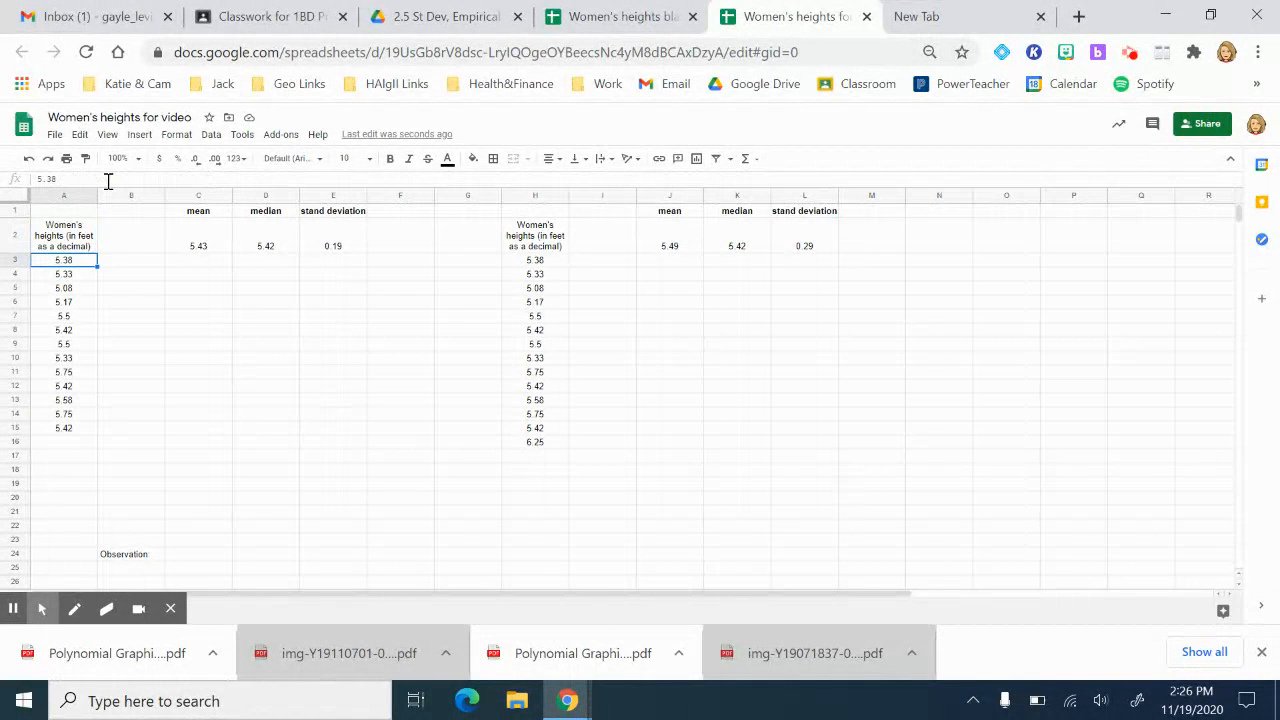
key("ctrl+shift+Down")
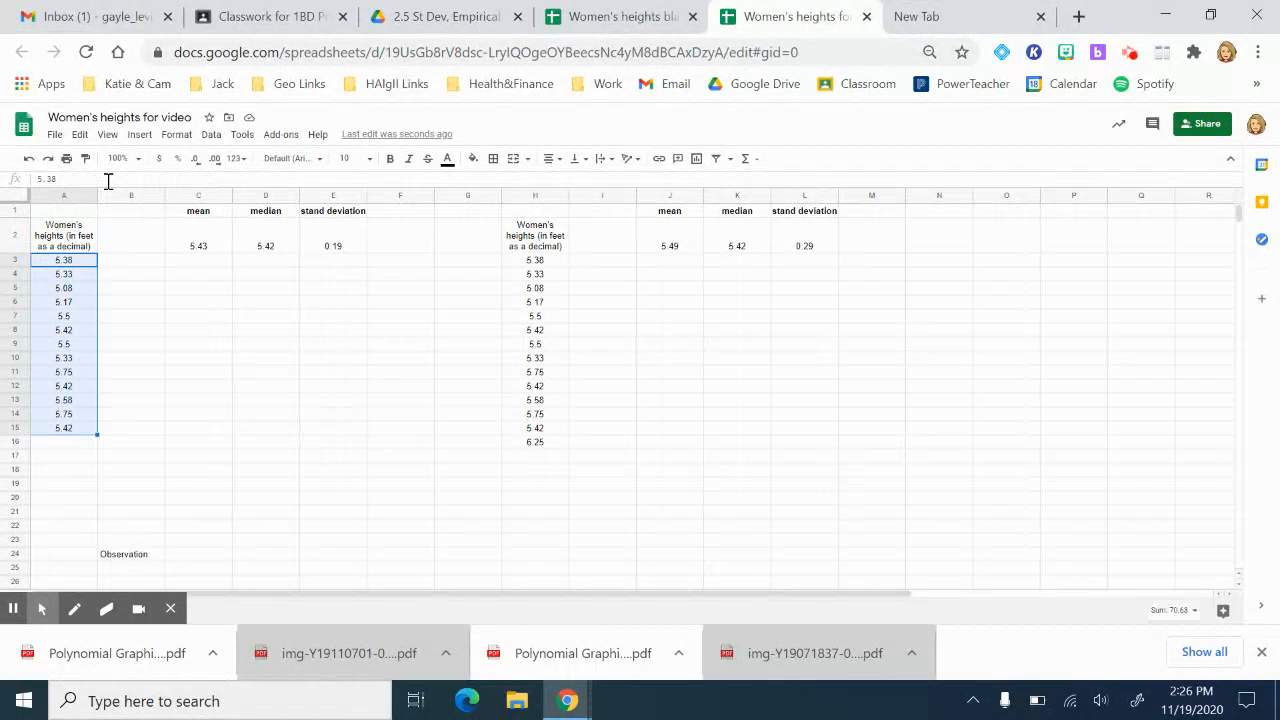
Step: Insert a histogram of A3:A15 and size it beneath the C1:E2 statistics table
left_click(139, 135)
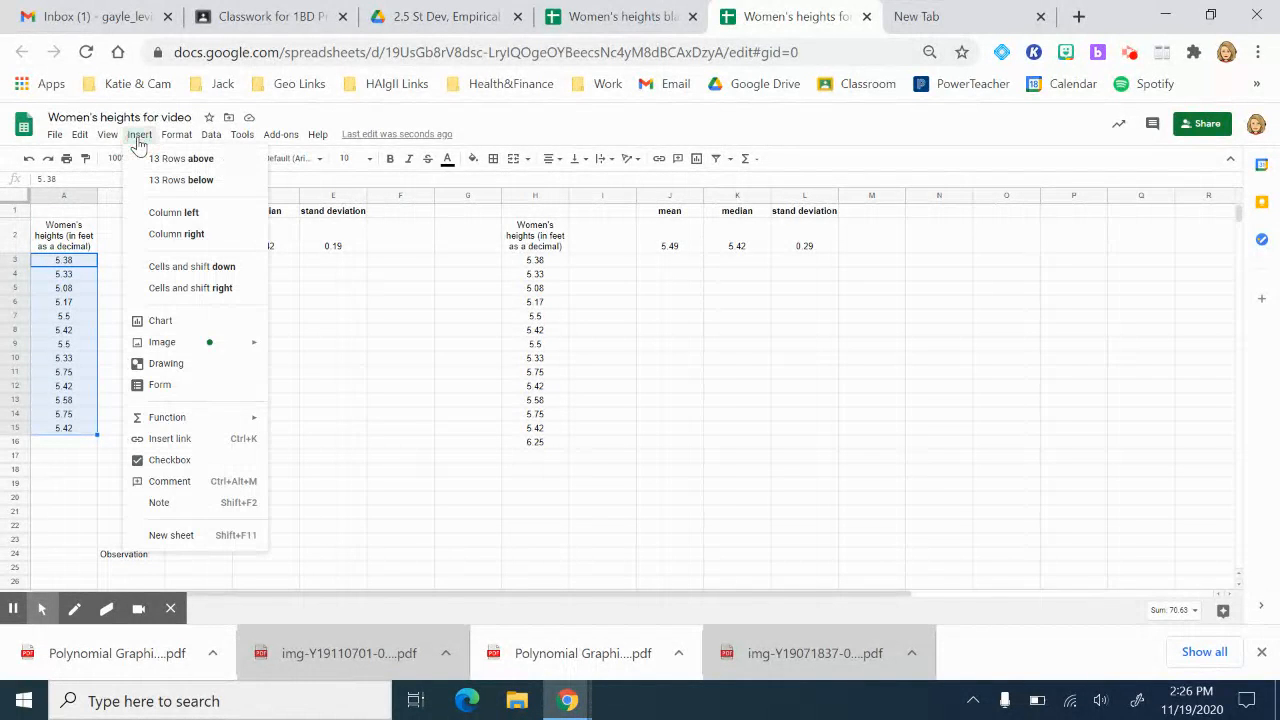
left_click(152, 326)
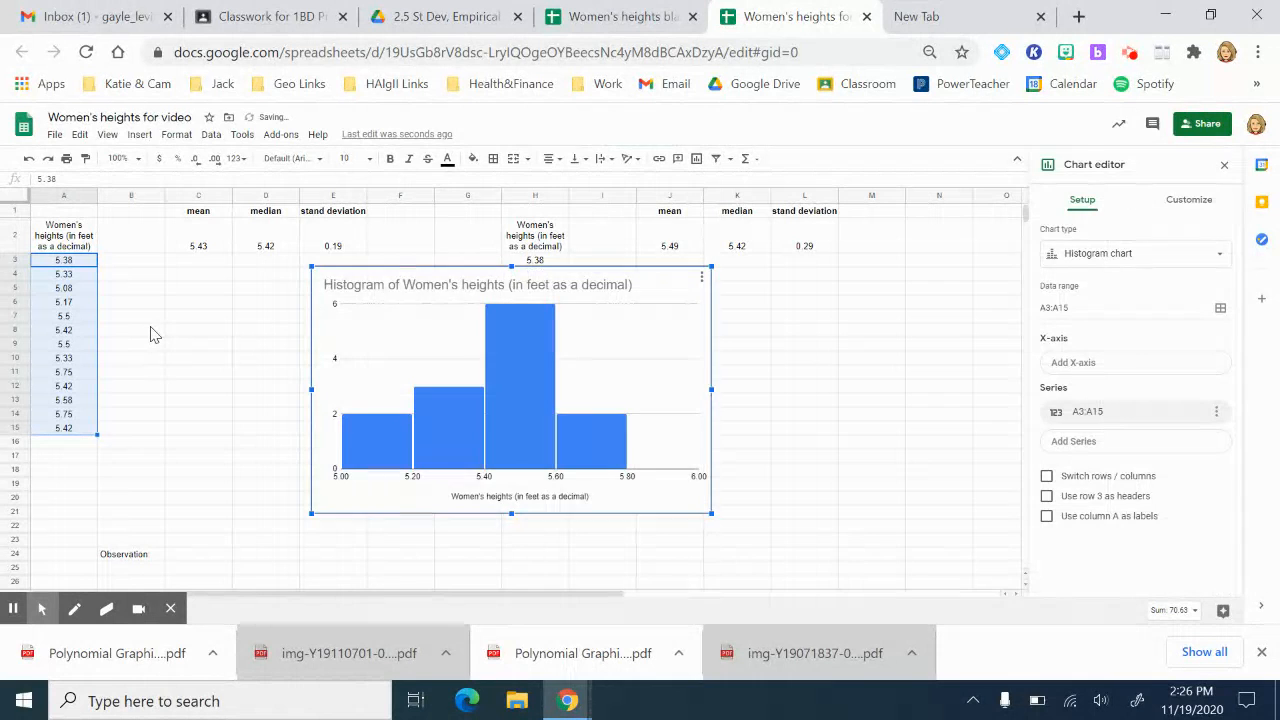
left_click(1220, 261)
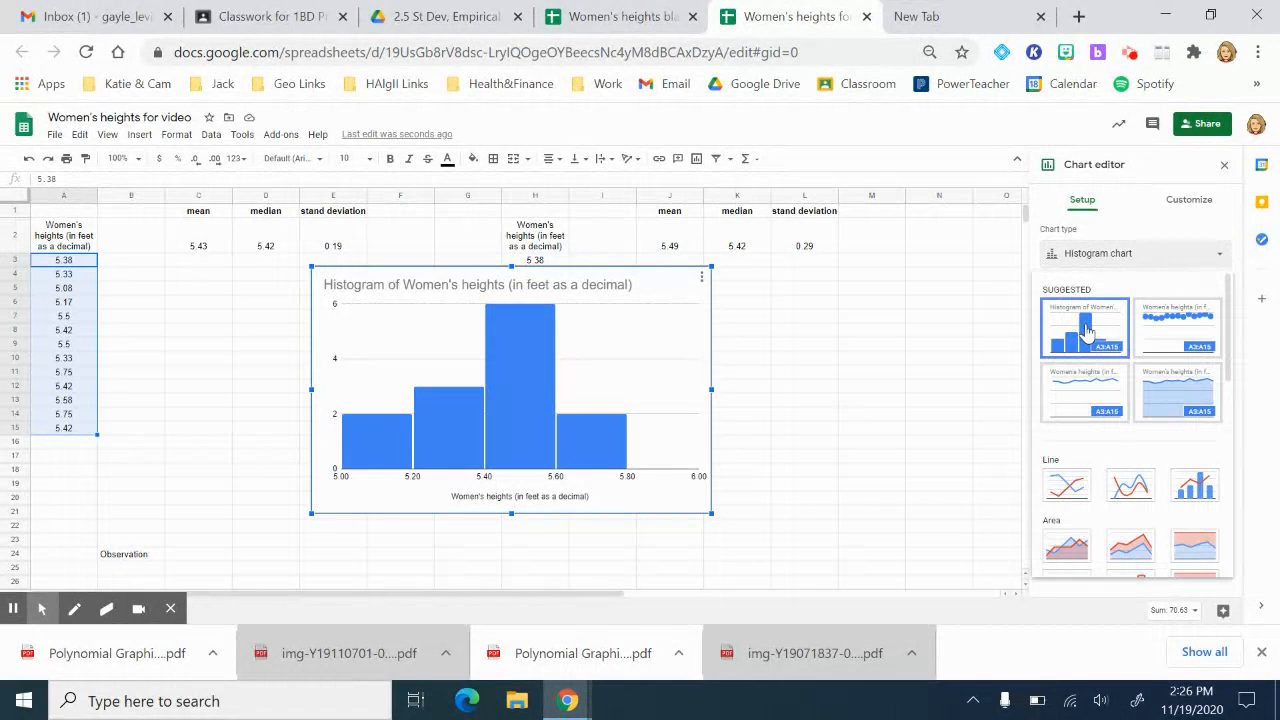
left_click_drag(1230, 372, 1233, 441)
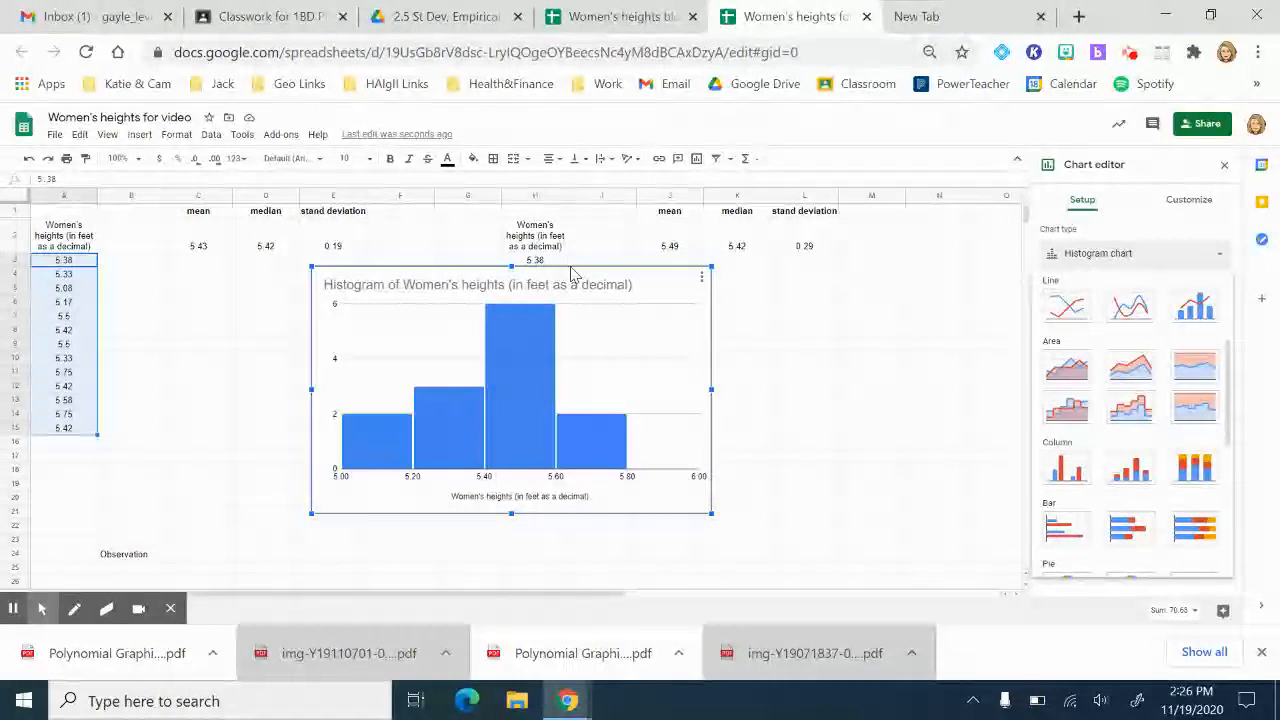
left_click_drag(459, 265, 326, 260)
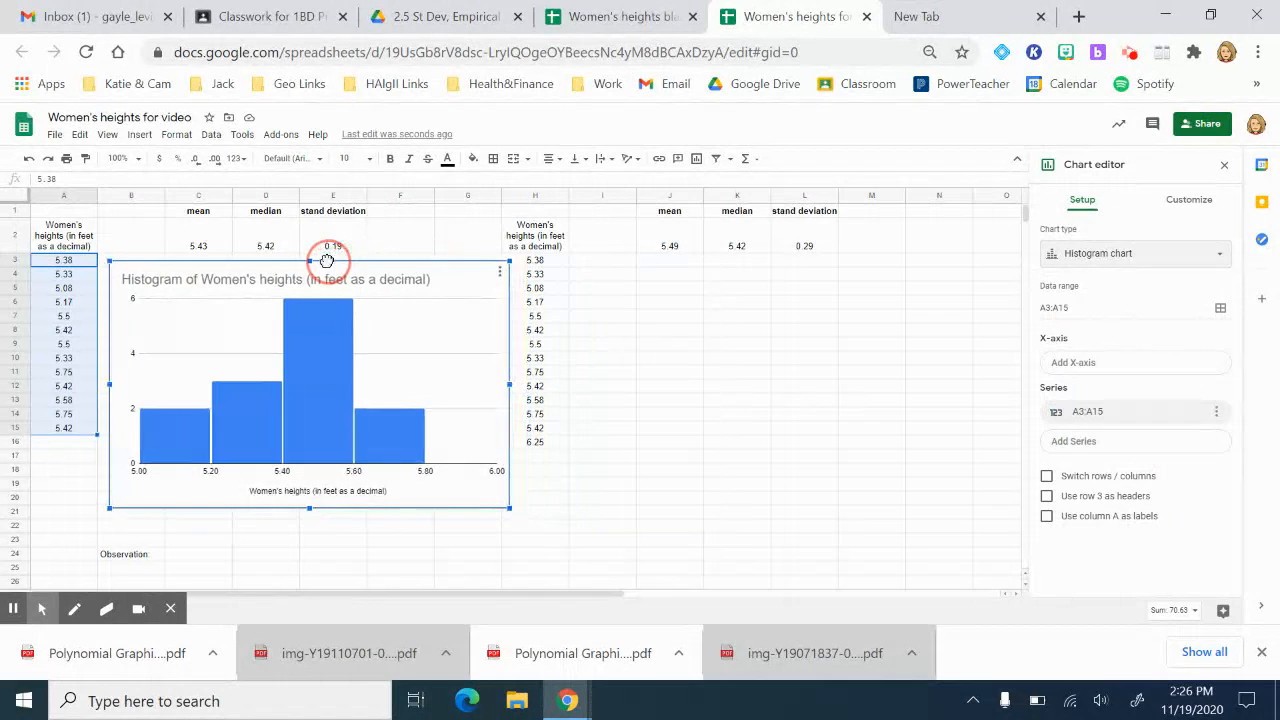
left_click_drag(501, 265, 450, 277)
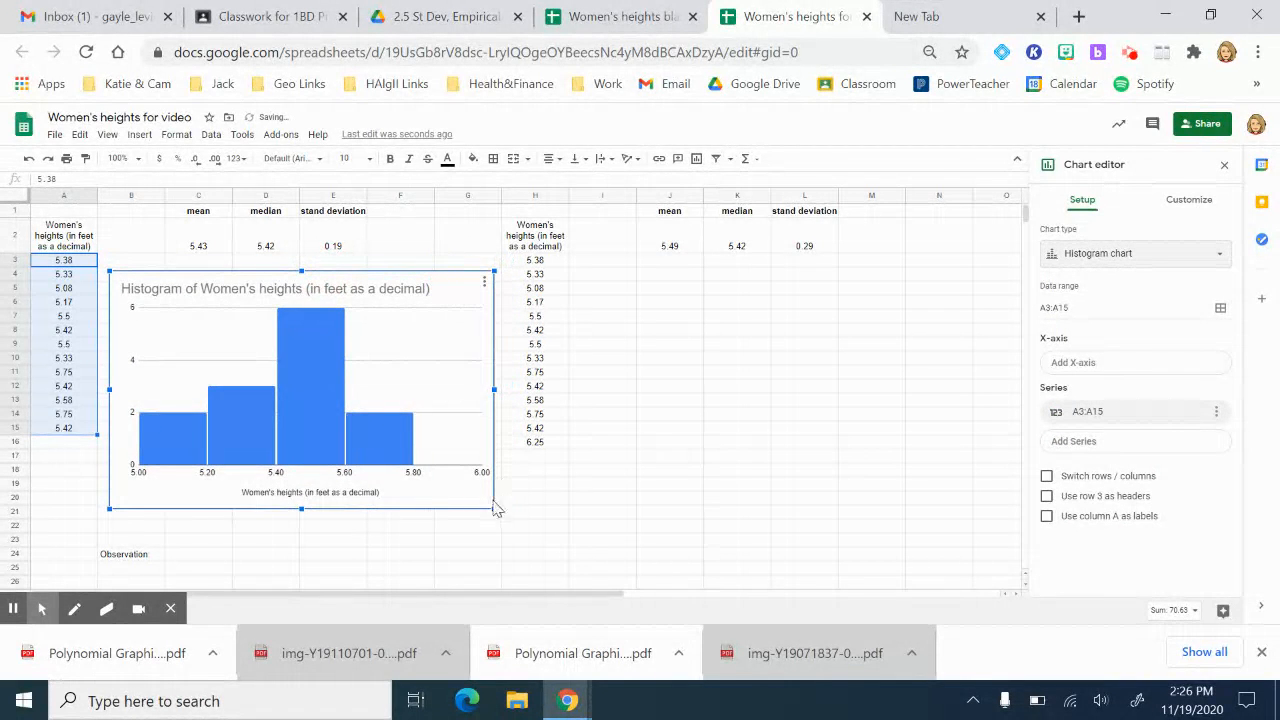
left_click_drag(493, 508, 473, 494)
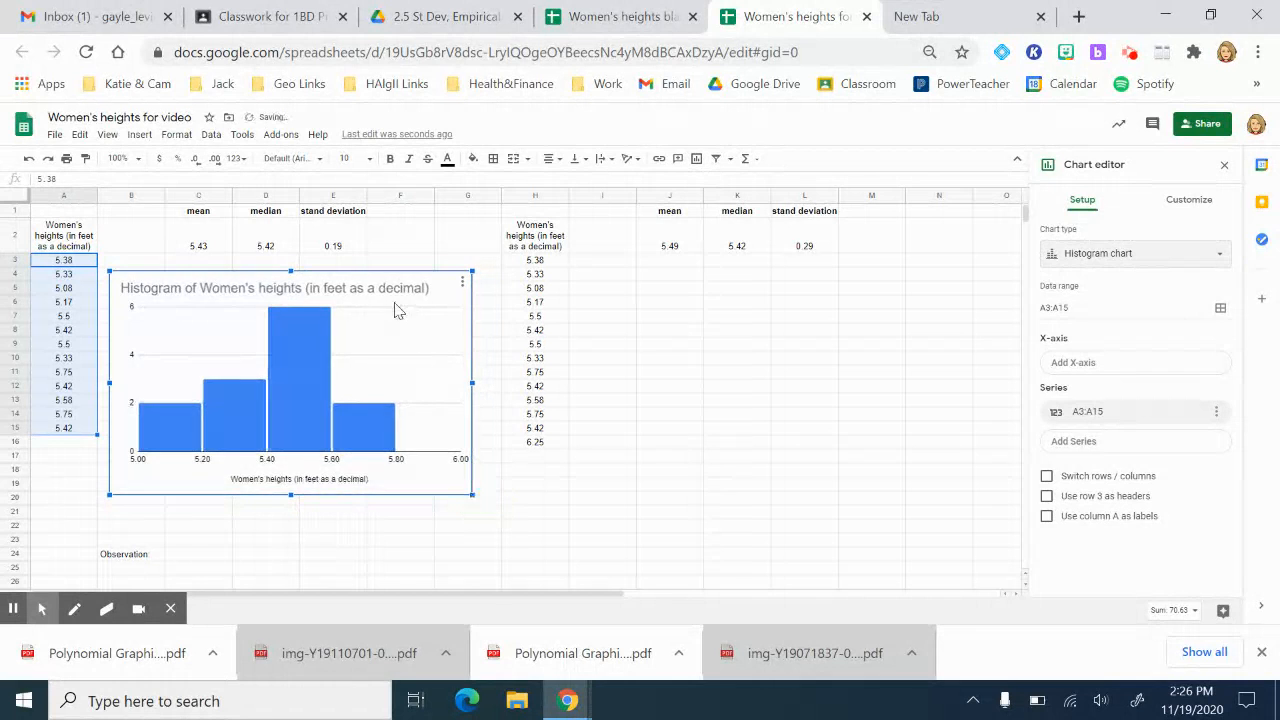
left_click_drag(380, 278, 387, 270)
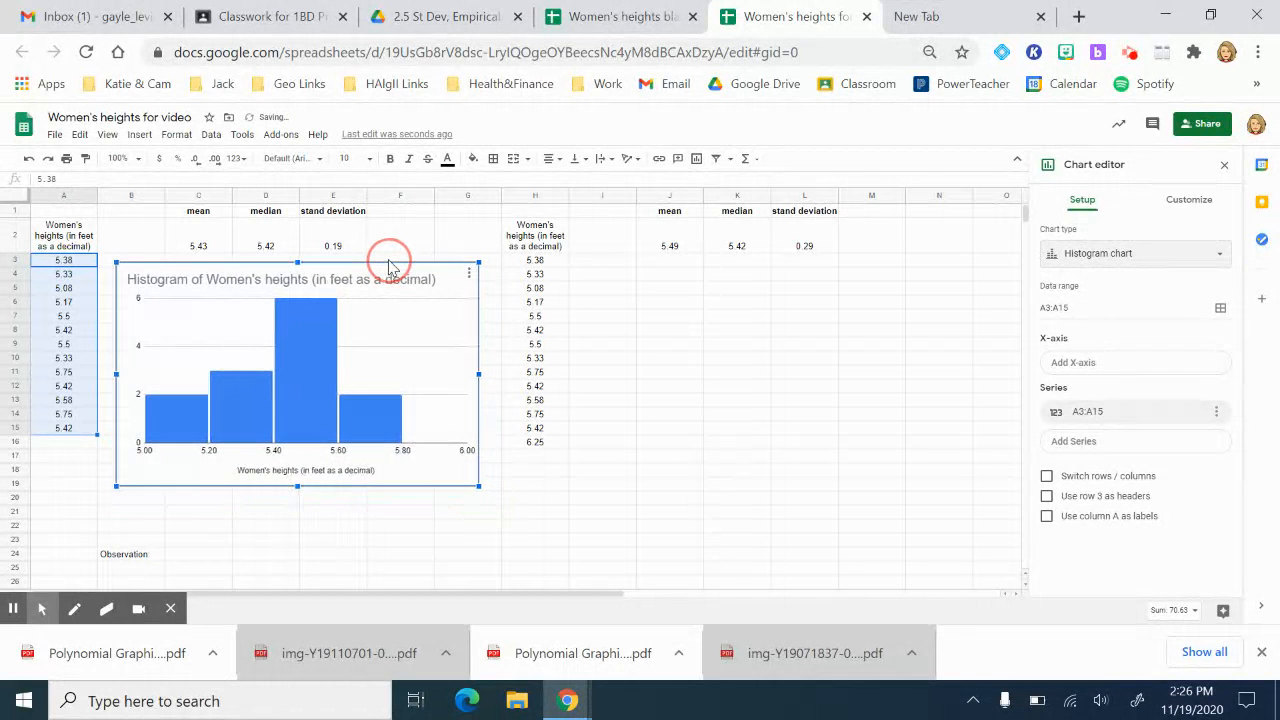
left_click(701, 389)
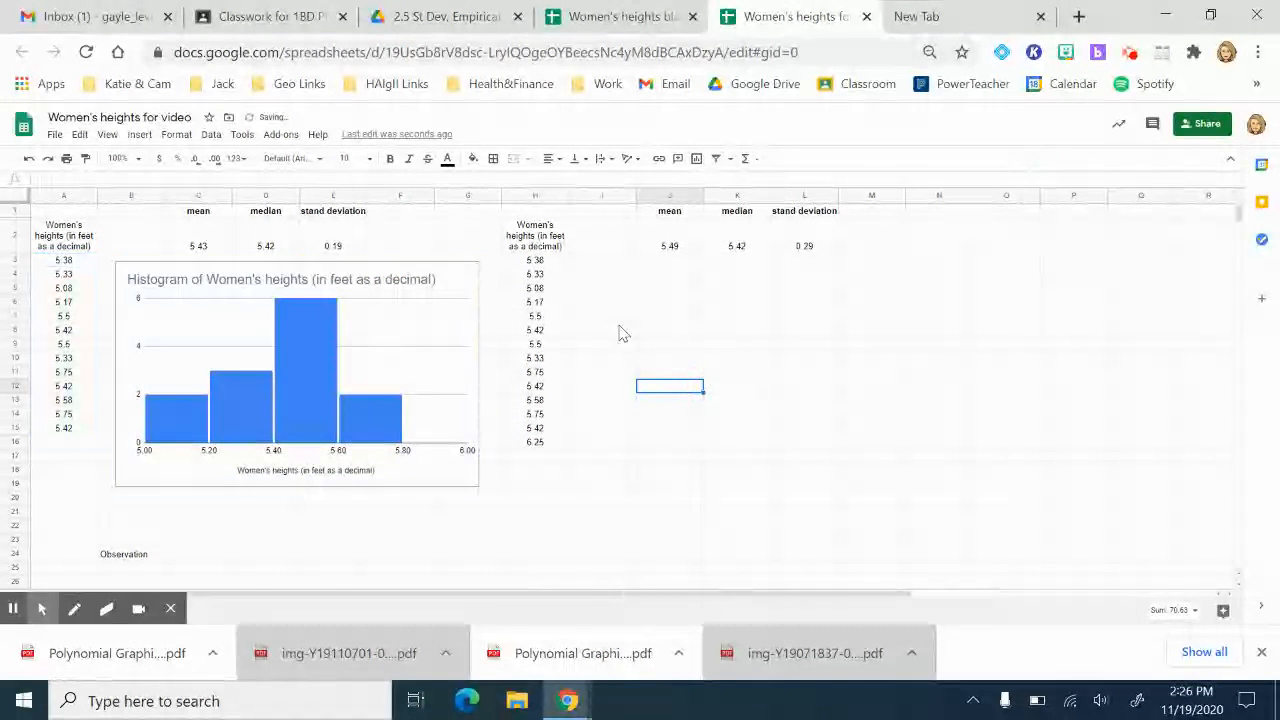
left_click(547, 262)
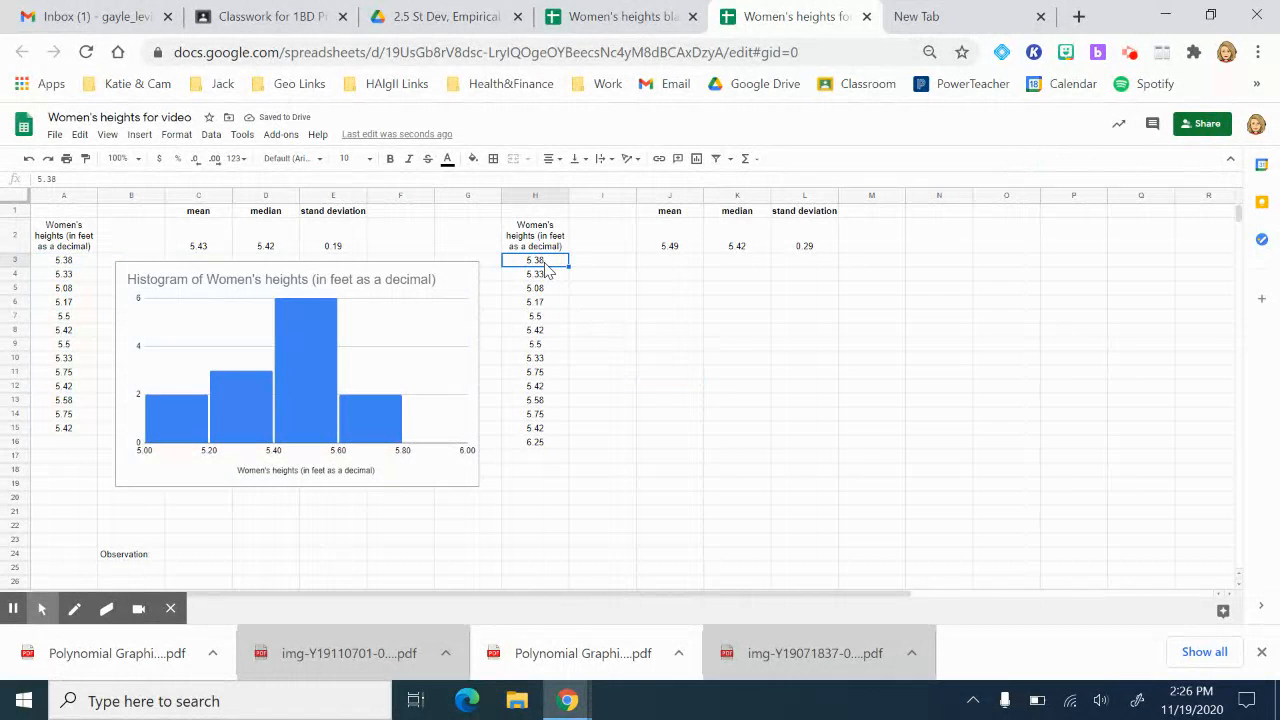
Step: Insert a histogram of H3:H16 and size it beneath the second statistics table
key("ctrl+shift+Down")
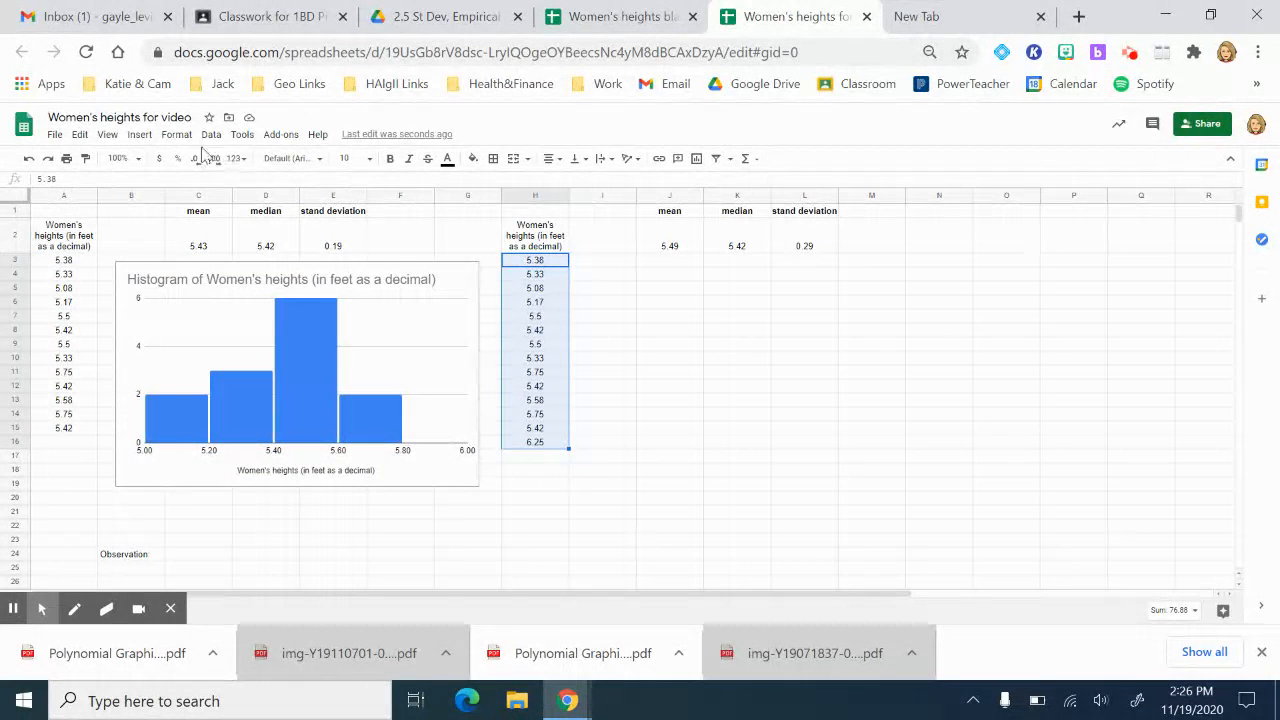
left_click(139, 134)
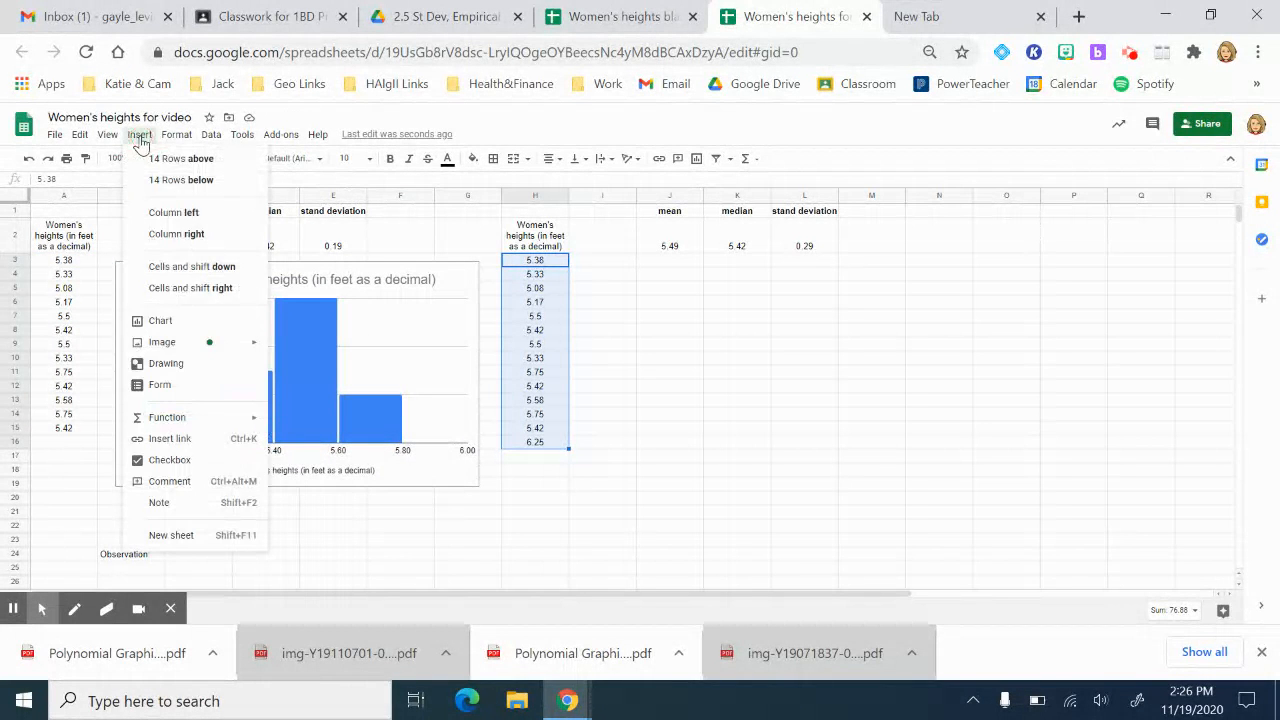
left_click(163, 320)
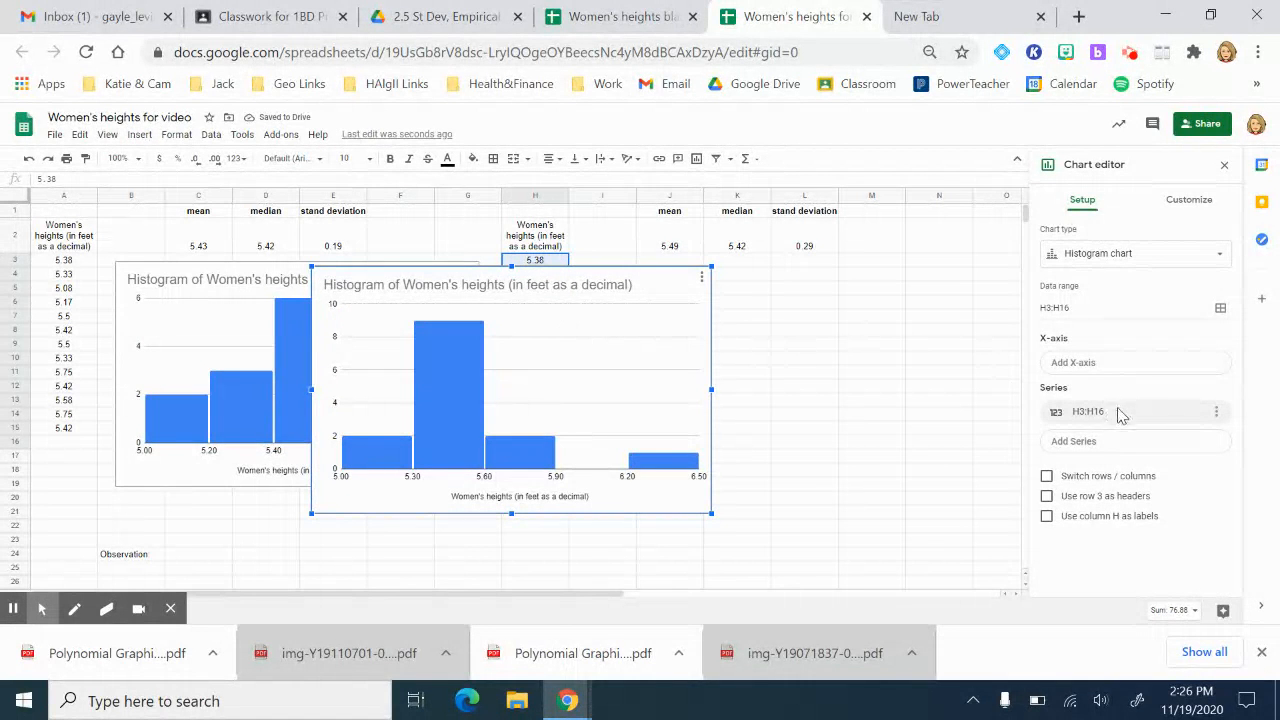
left_click_drag(623, 272, 915, 270)
left_click_drag(986, 509, 931, 475)
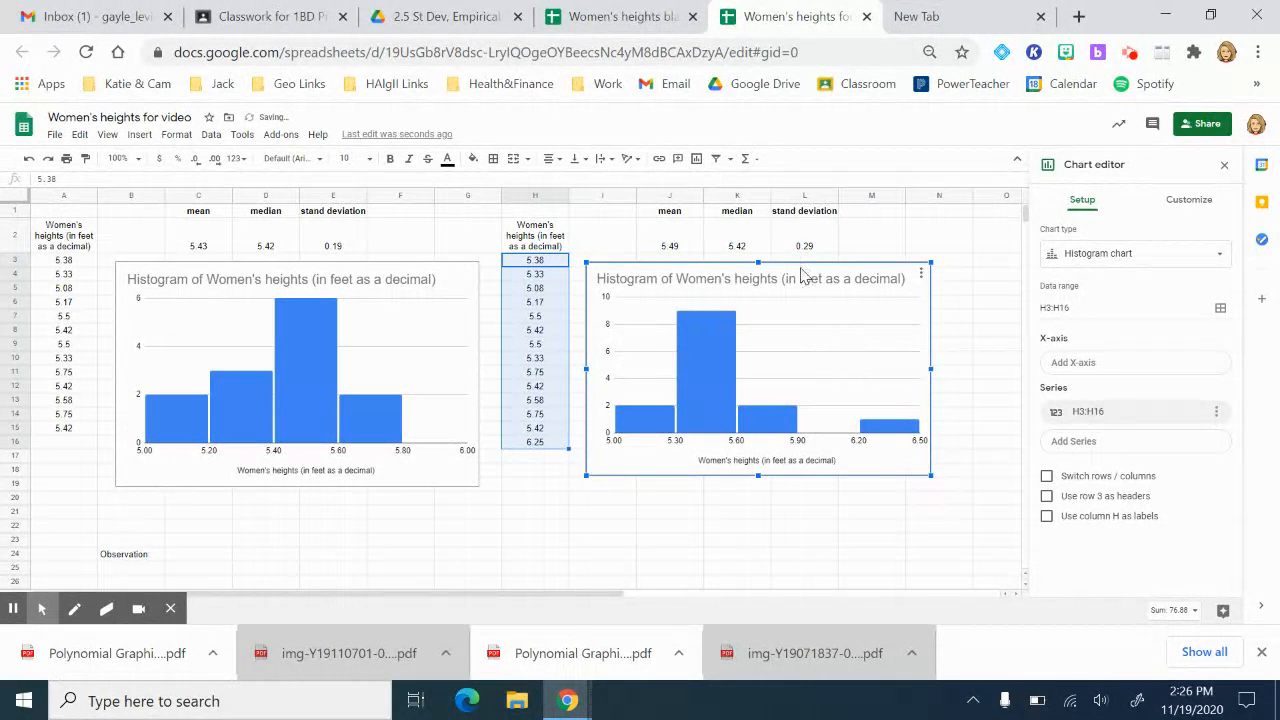
left_click_drag(819, 272, 839, 267)
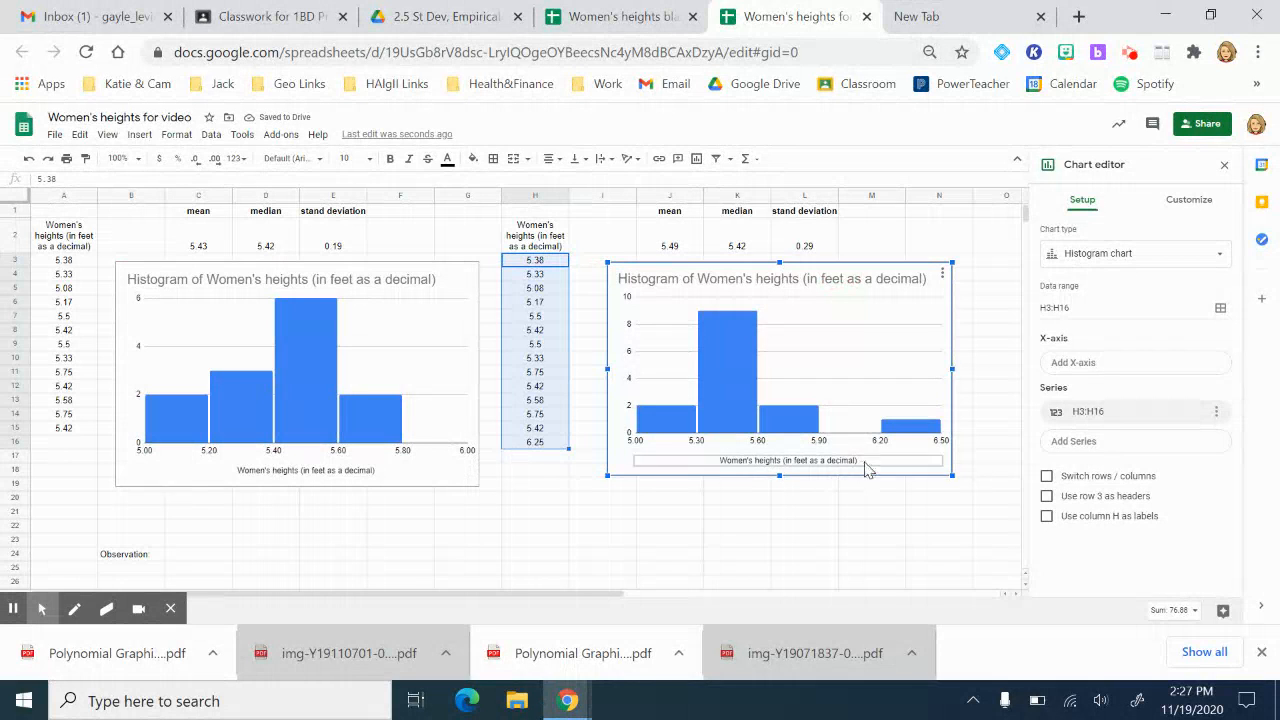
left_click_drag(952, 482, 963, 497)
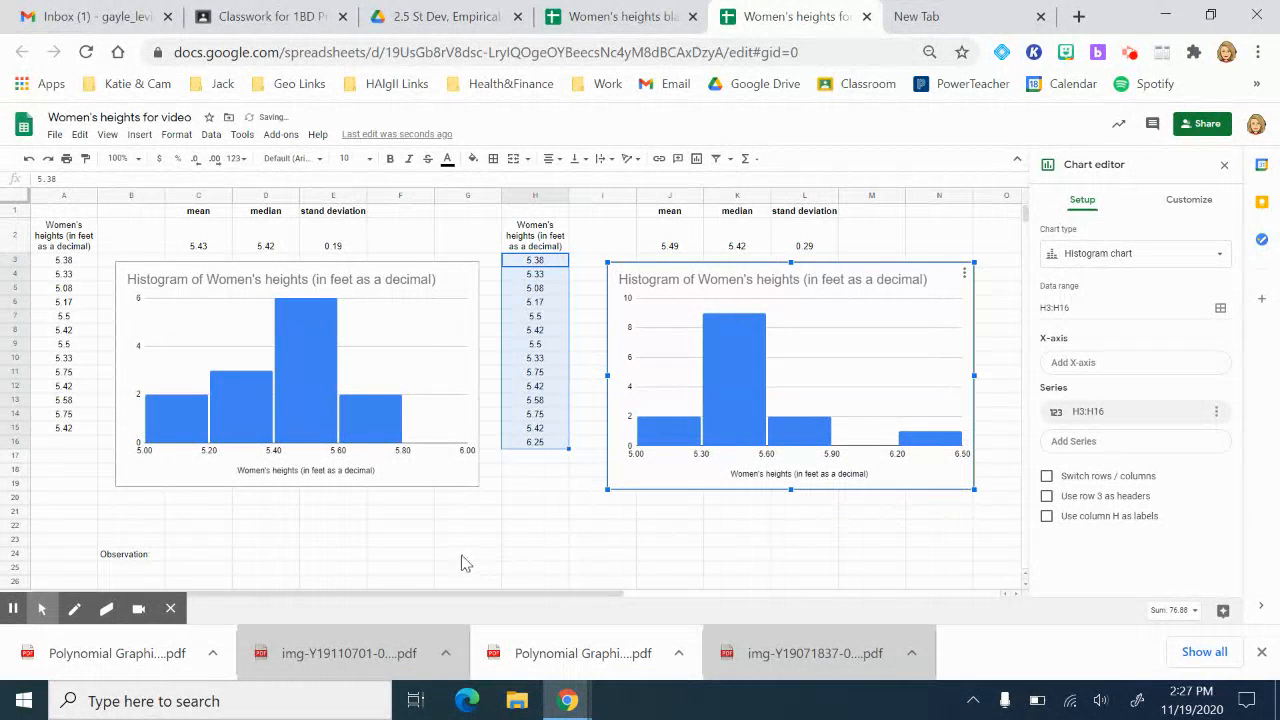
left_click(459, 546)
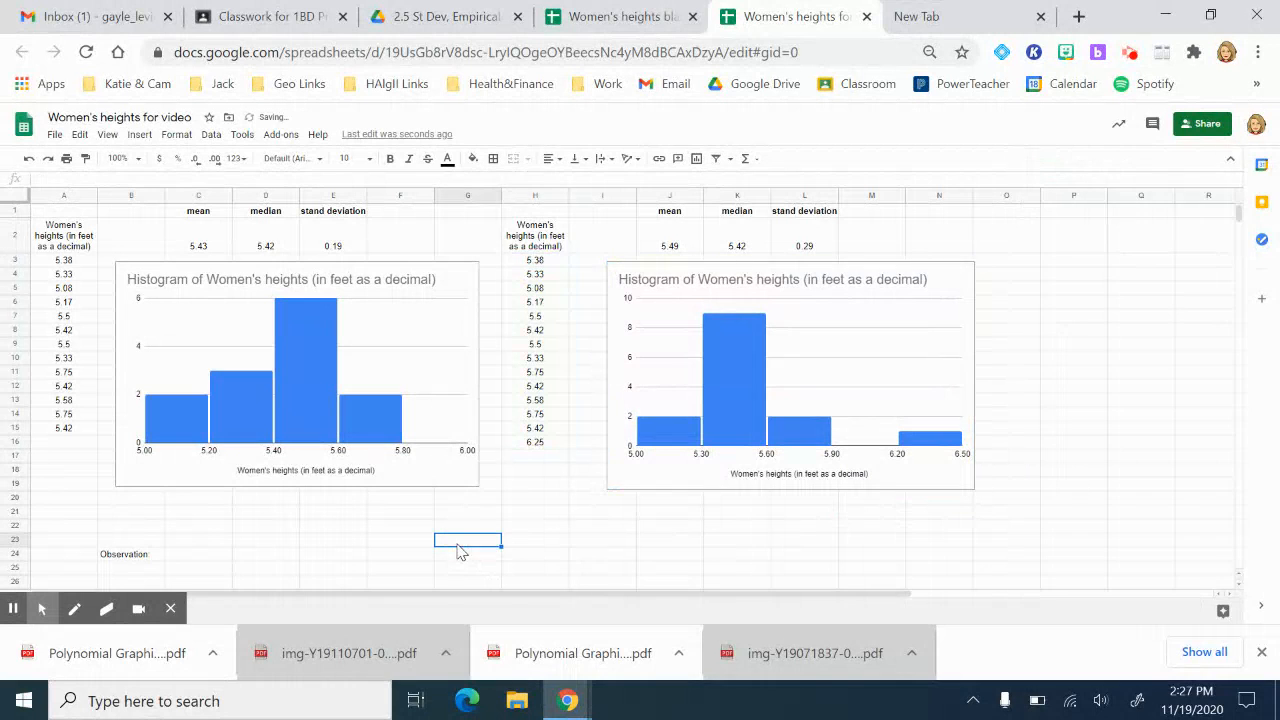
left_click(60, 231)
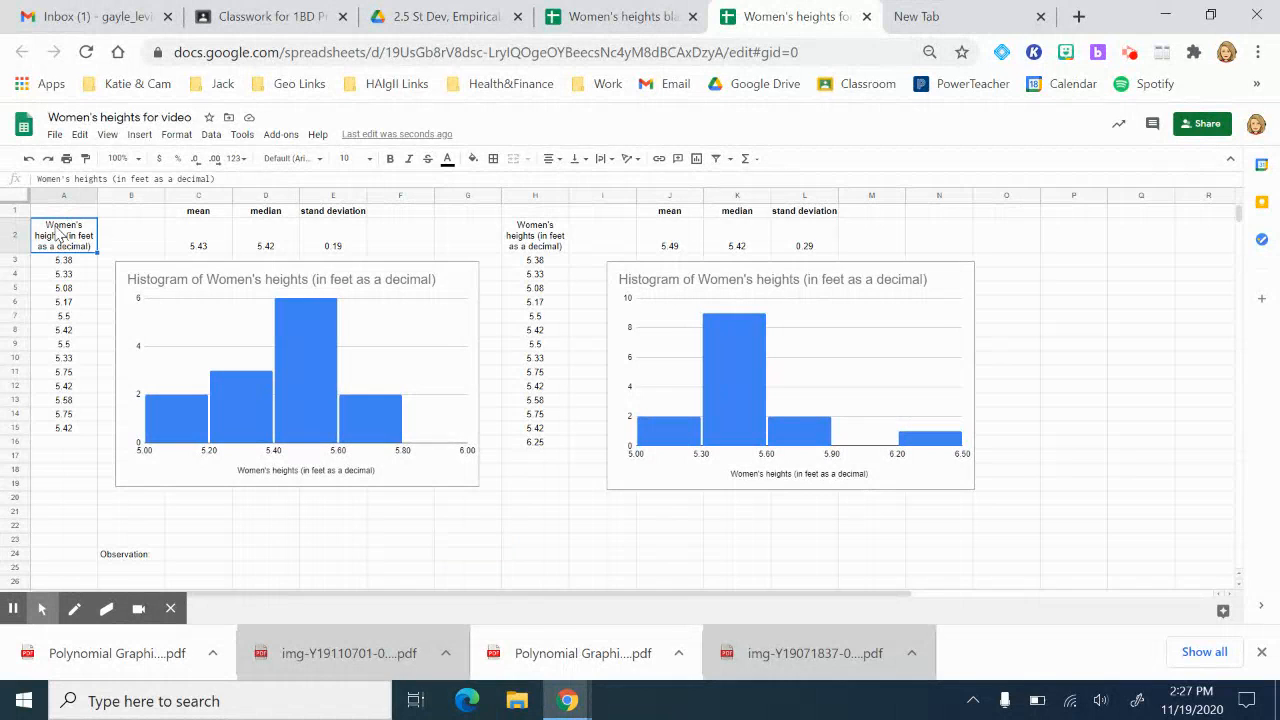
Step: Apply light-blue alternating row colours with a header cell to A2:A15
left_click_drag(60, 231, 63, 428)
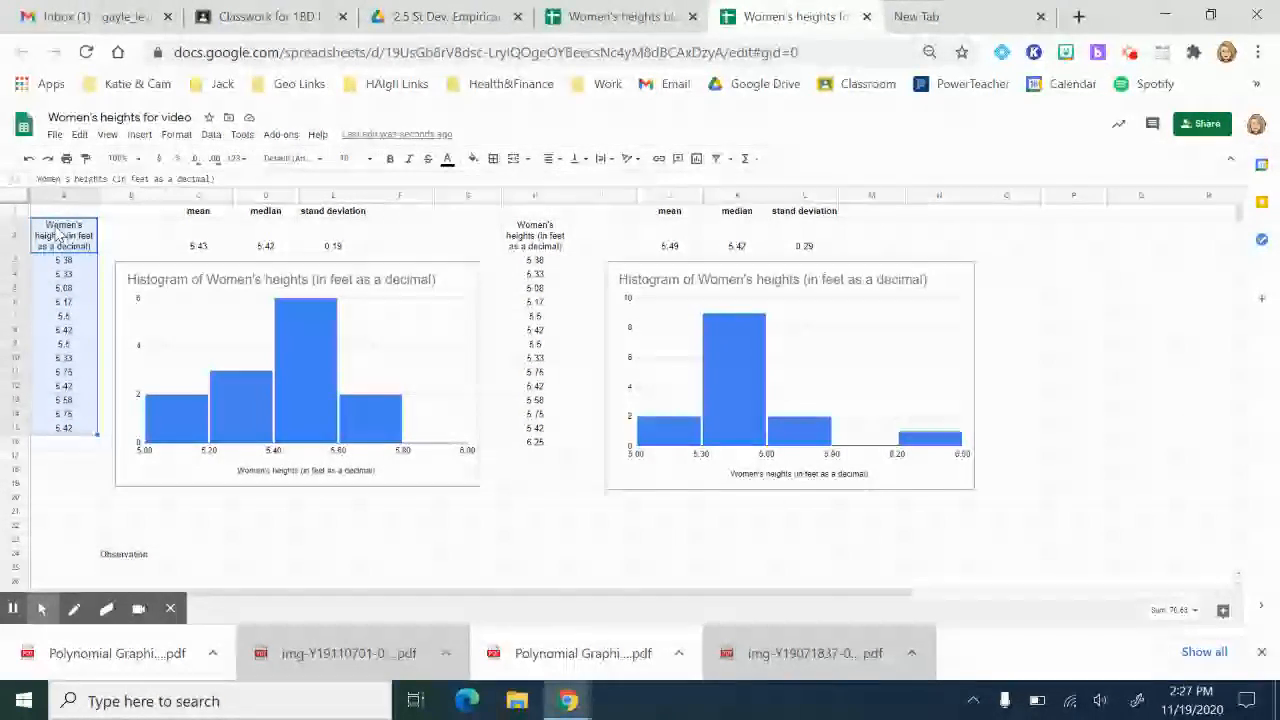
left_click(176, 136)
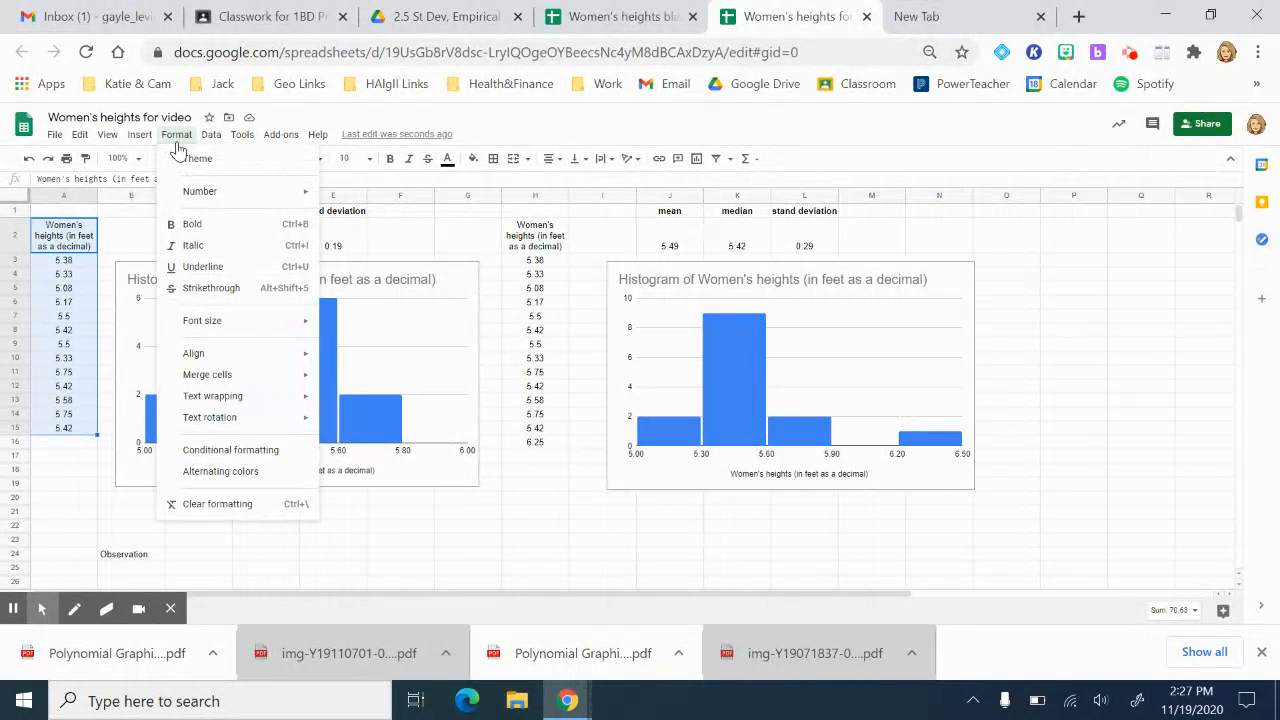
left_click(201, 472)
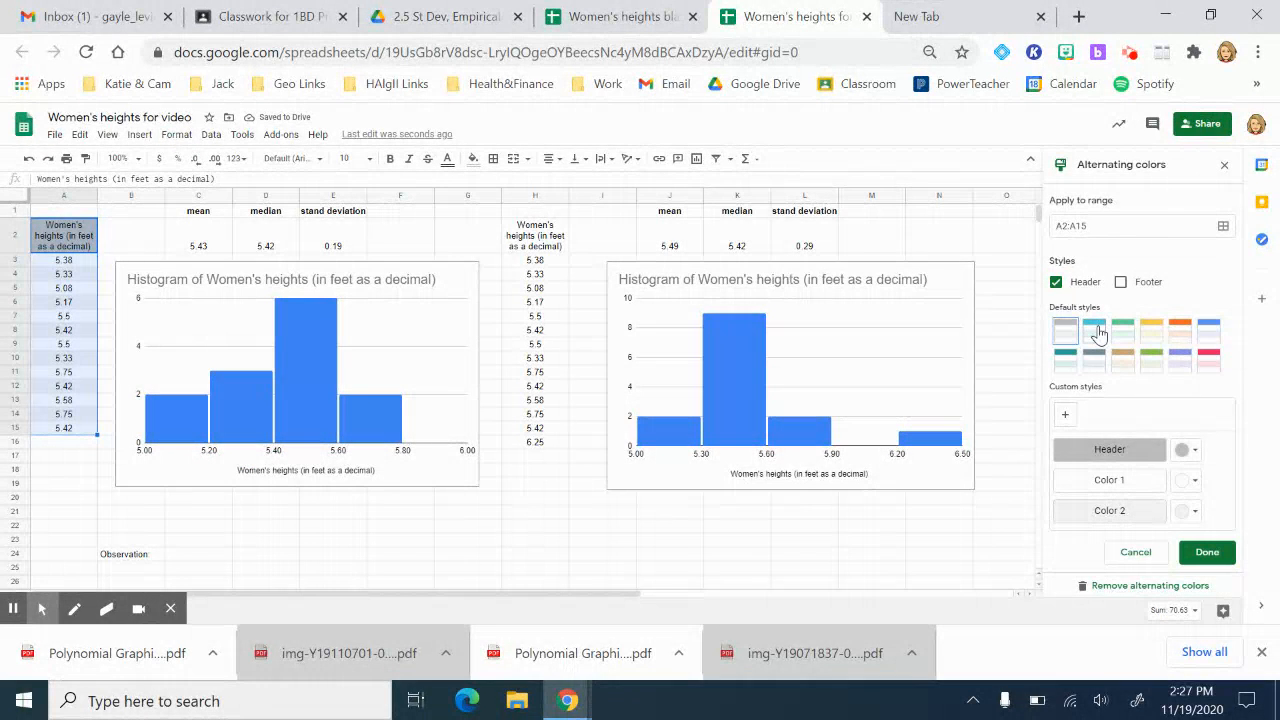
left_click(1094, 330)
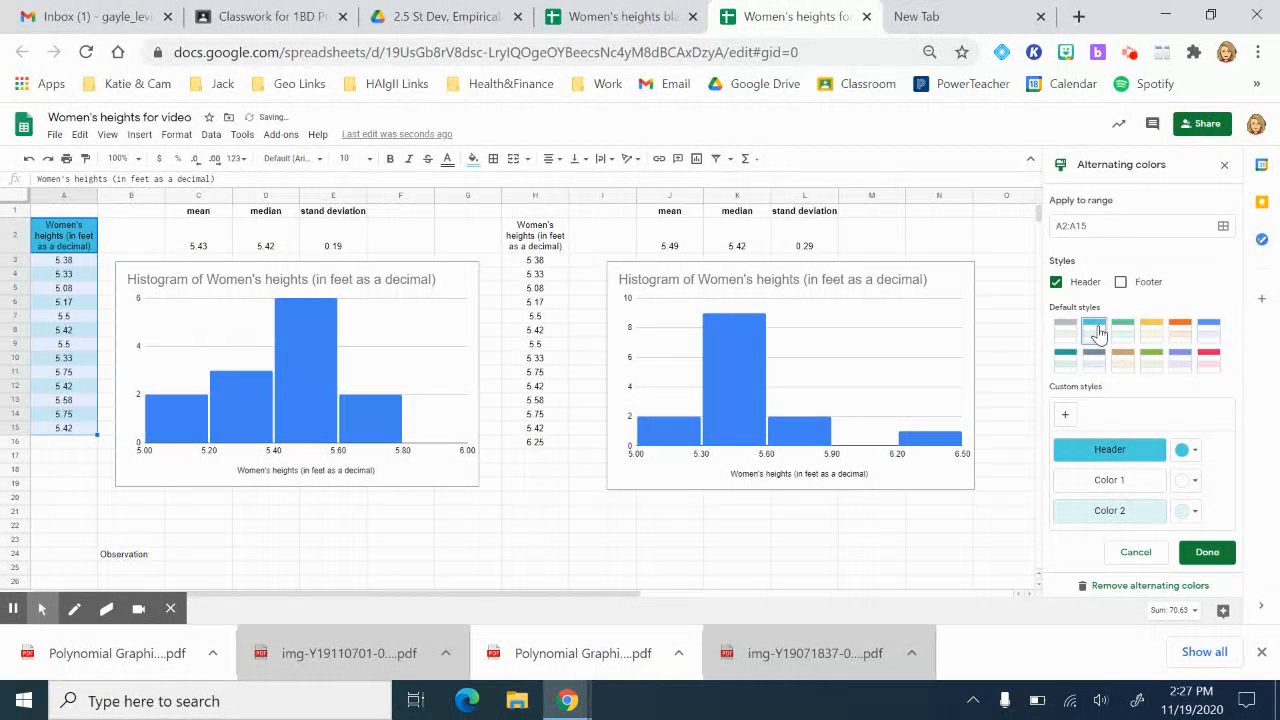
left_click(626, 543)
left_click(212, 218)
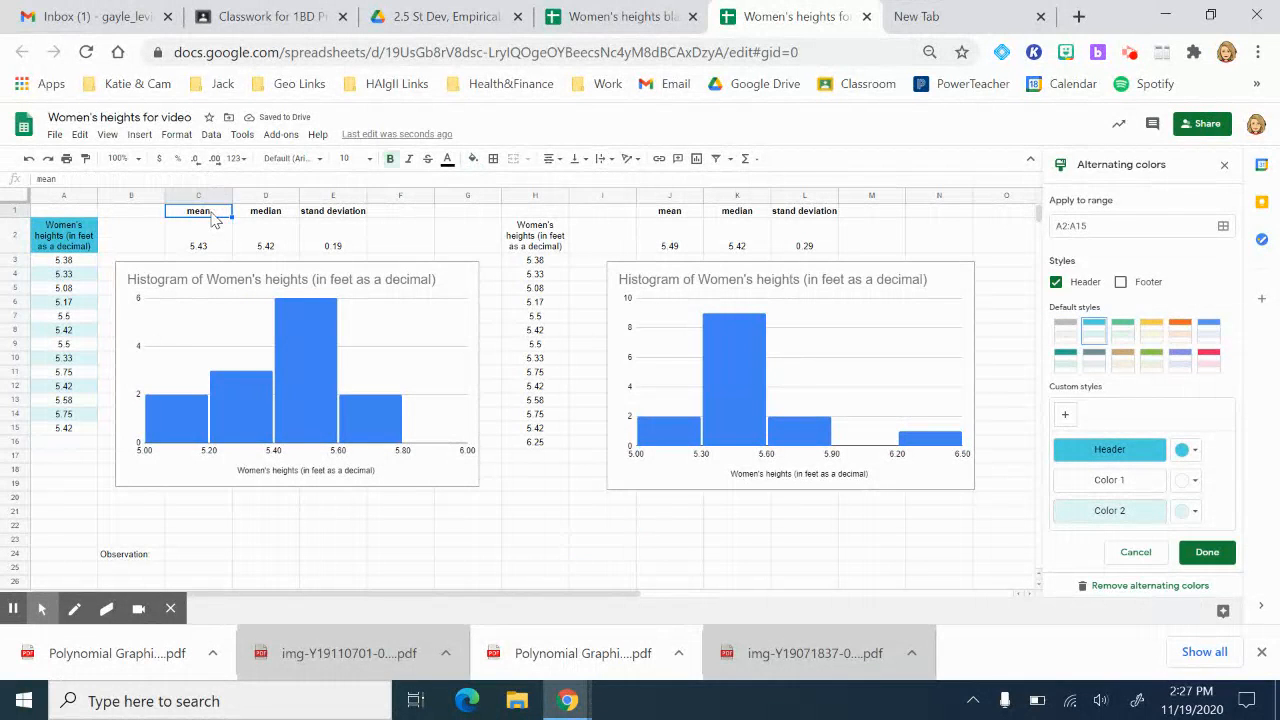
left_click_drag(212, 218, 345, 246)
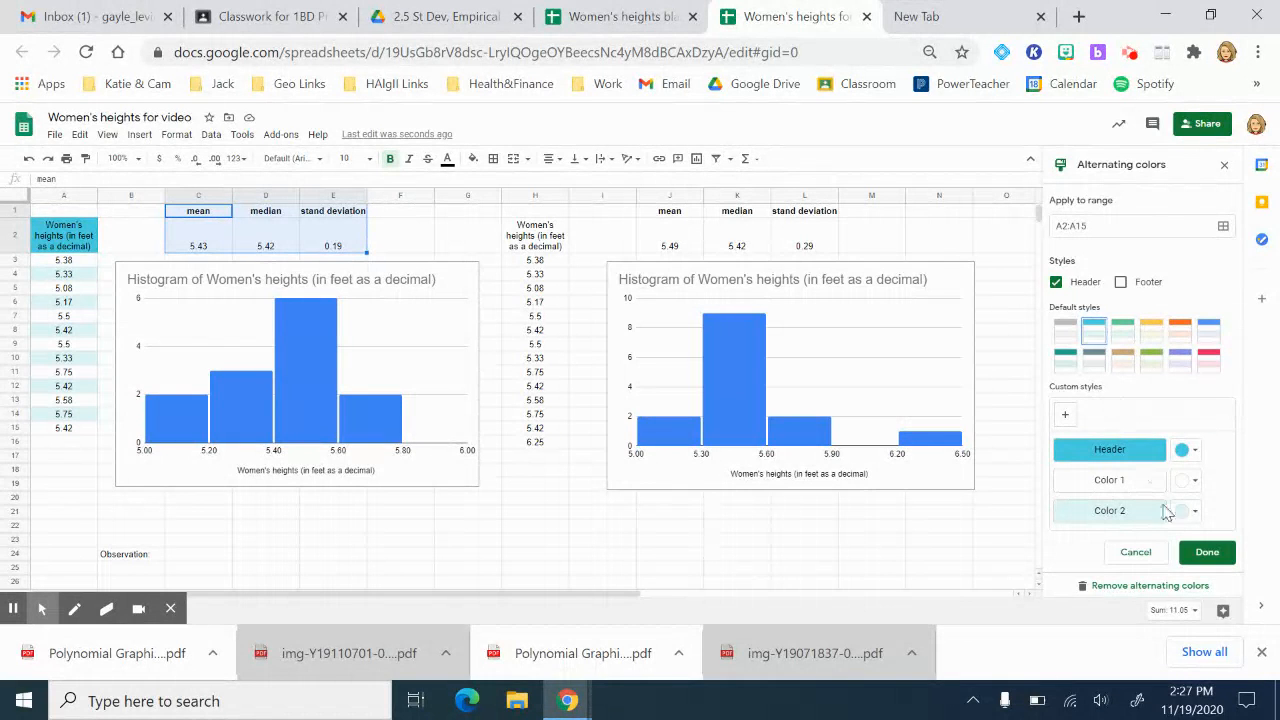
left_click(1208, 555)
left_click(669, 519)
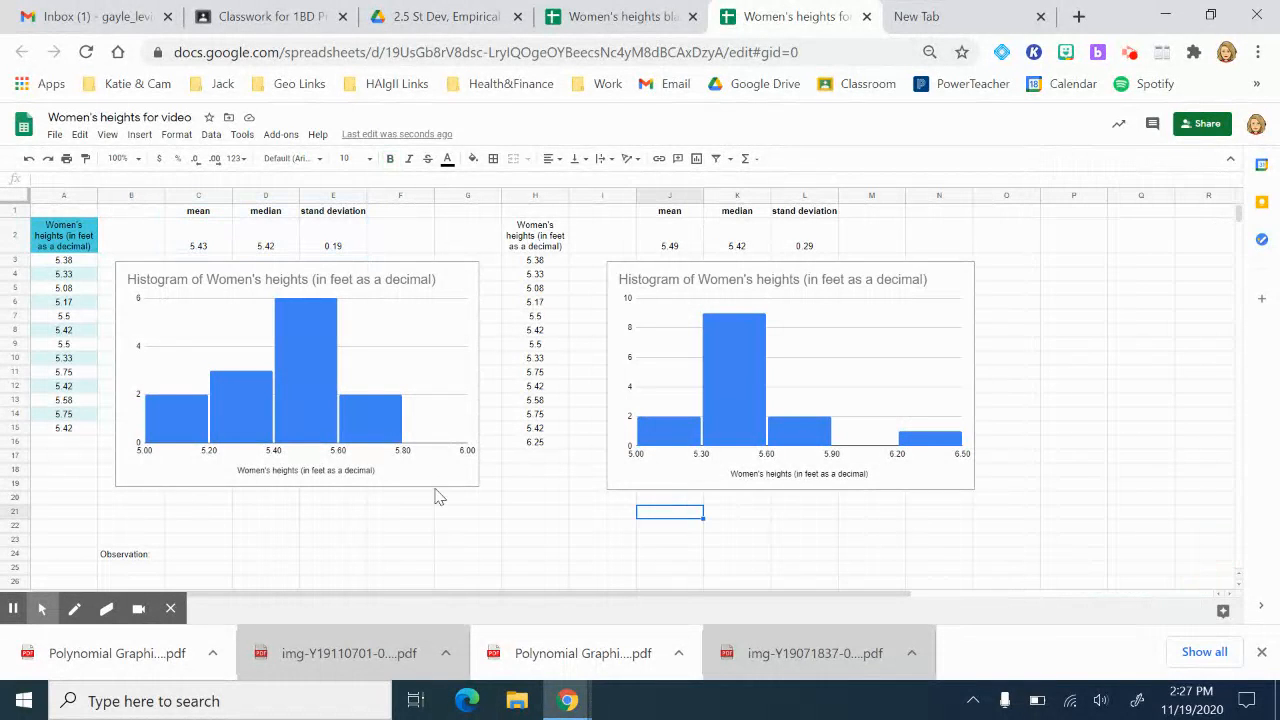
Step: Apply alternating colours with a header row to the C1:E2 statistics table
left_click(200, 212)
left_click_drag(200, 215, 335, 246)
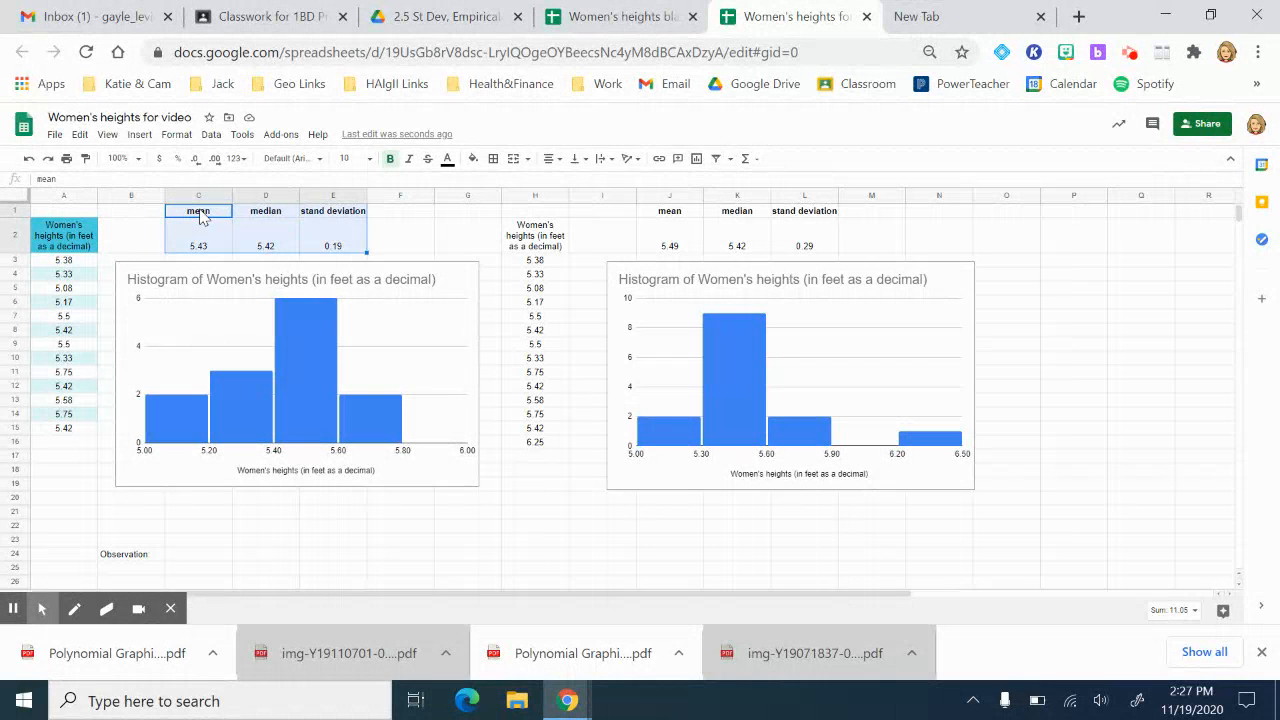
left_click(177, 134)
left_click(202, 472)
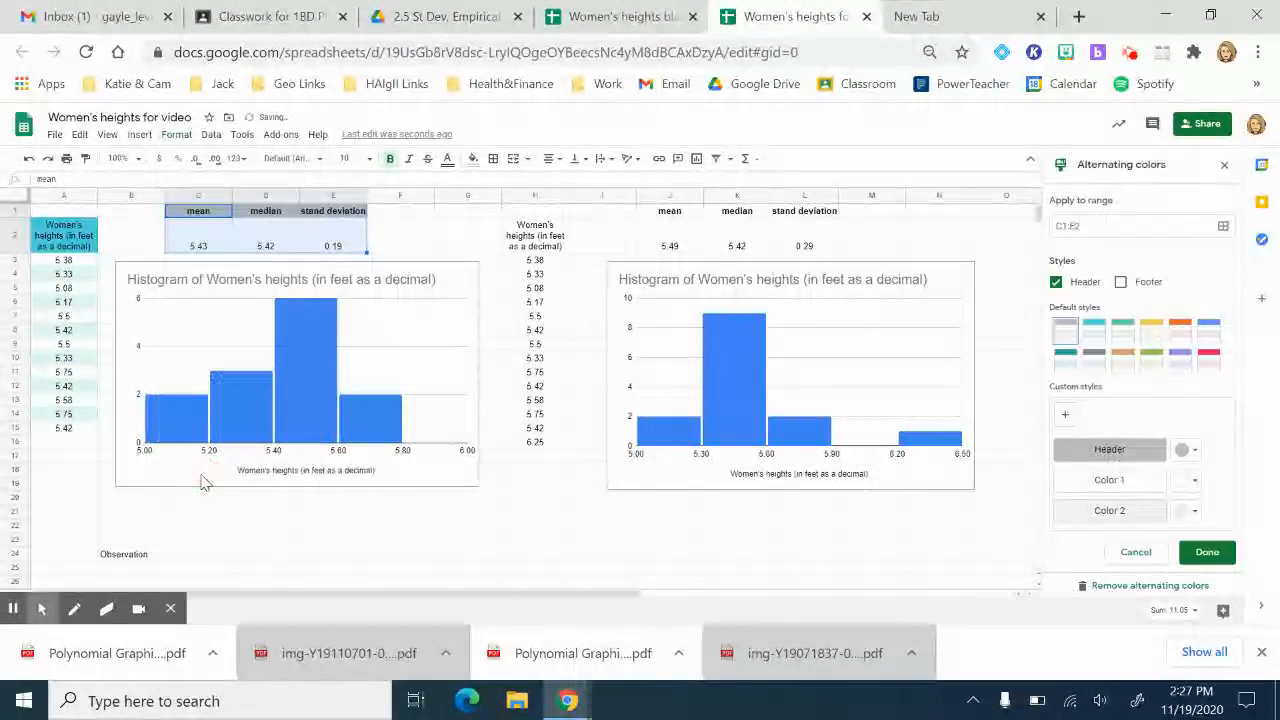
left_click(1094, 332)
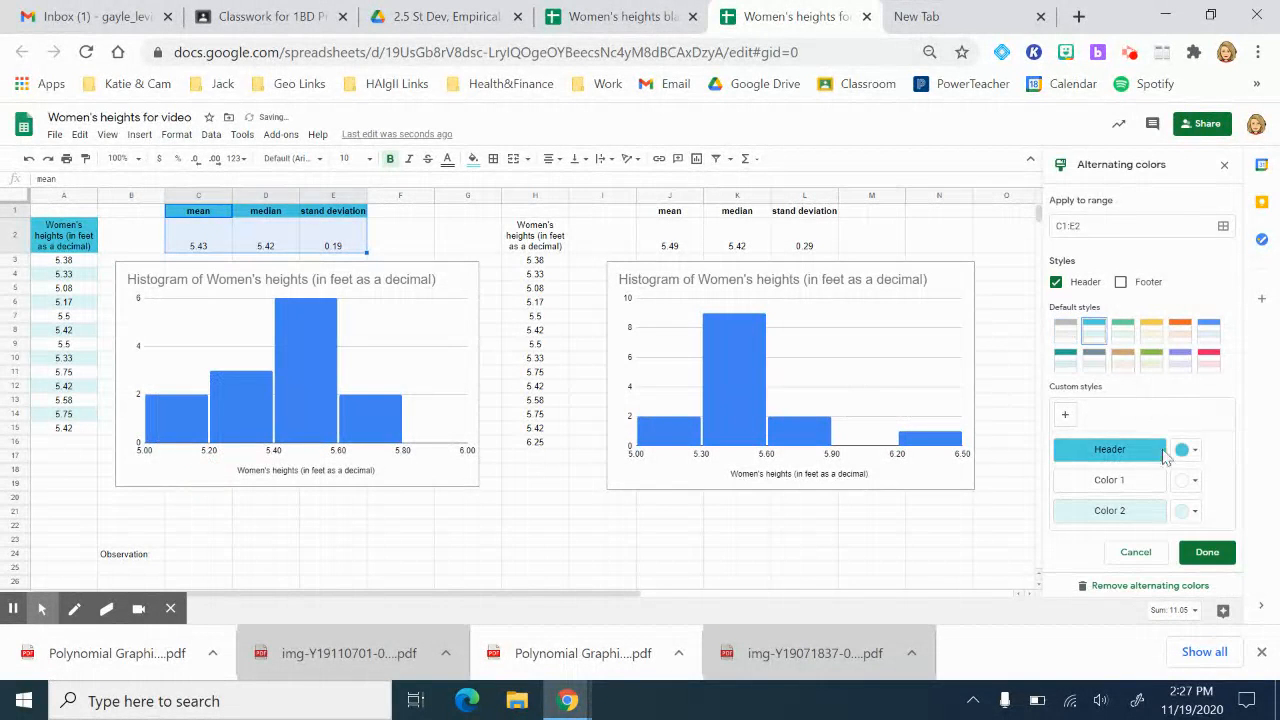
left_click(1207, 553)
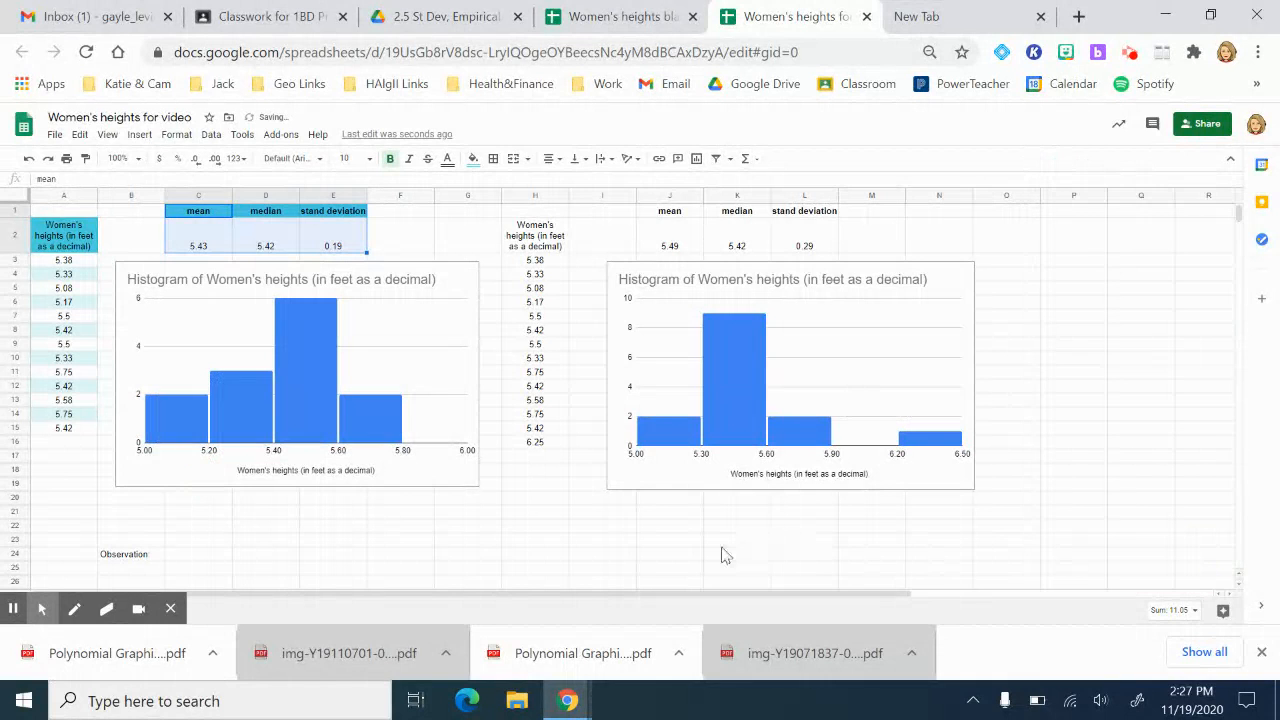
left_click(722, 544)
left_click(535, 251)
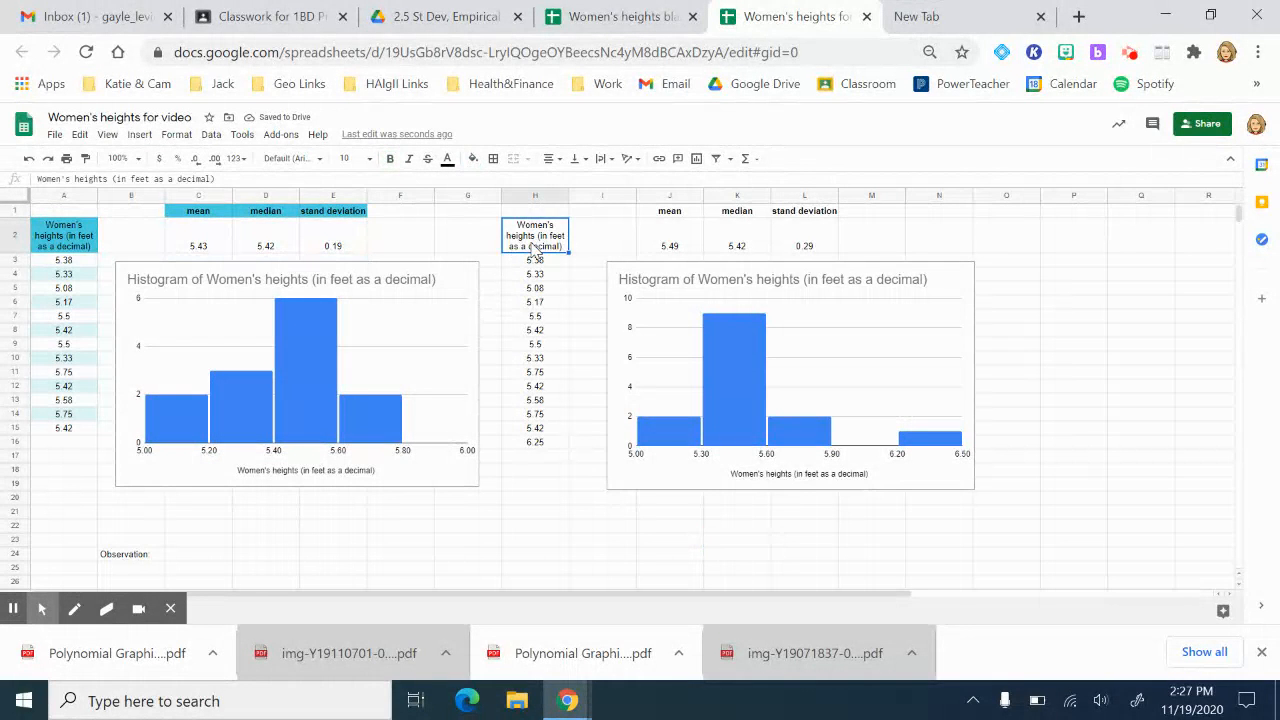
Step: Apply alternating row colours with a header cell to H2:H16
key("ctrl+shift+Down")
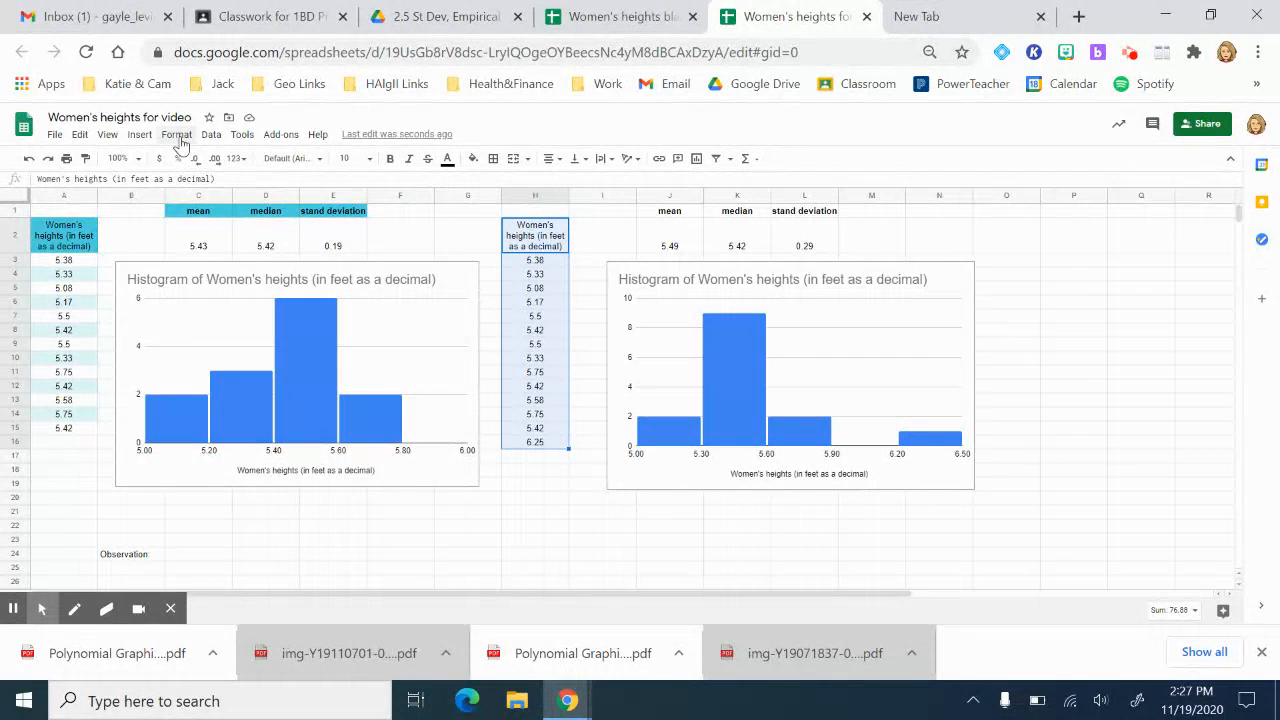
left_click(142, 136)
mouse_move(174, 136)
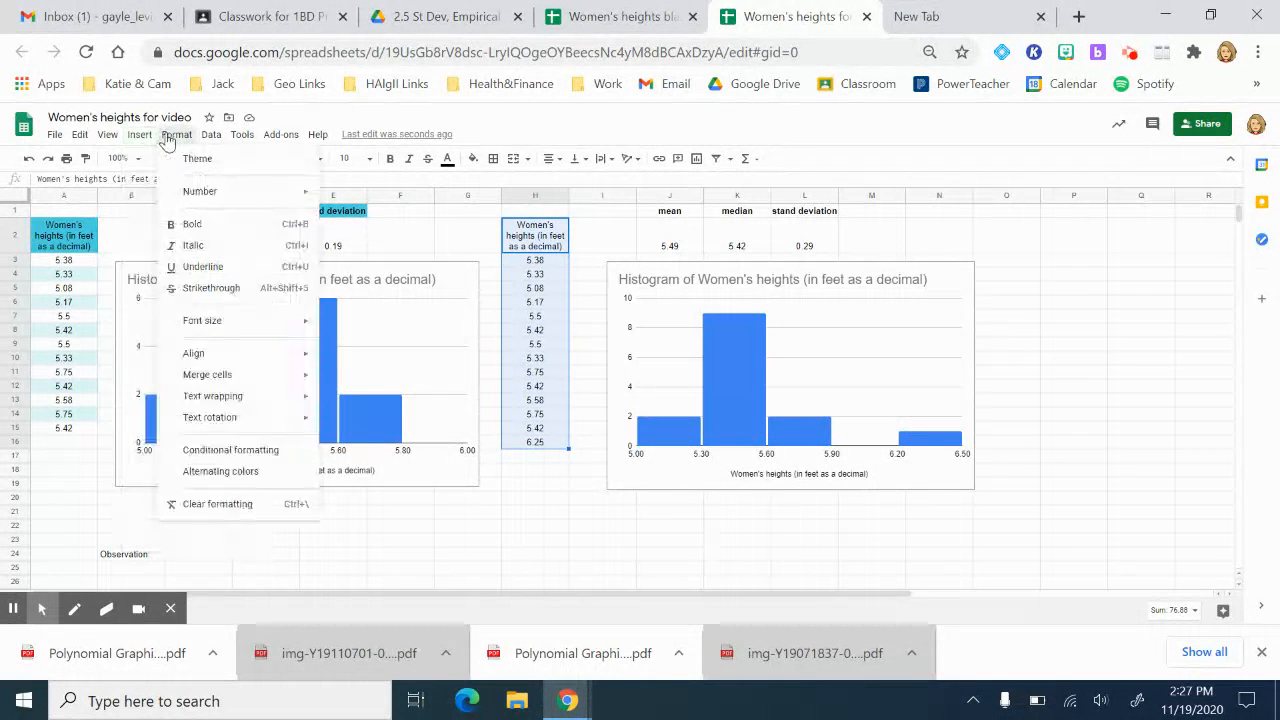
left_click(220, 472)
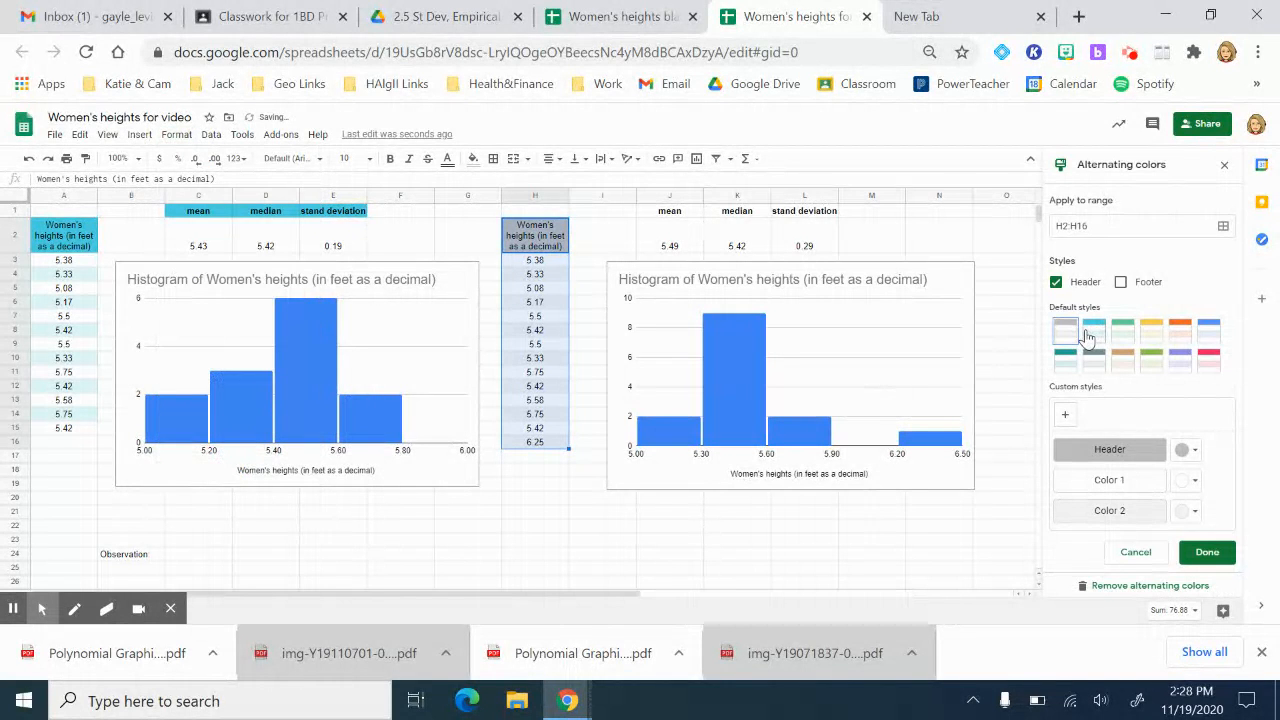
left_click(1092, 334)
left_click(1207, 553)
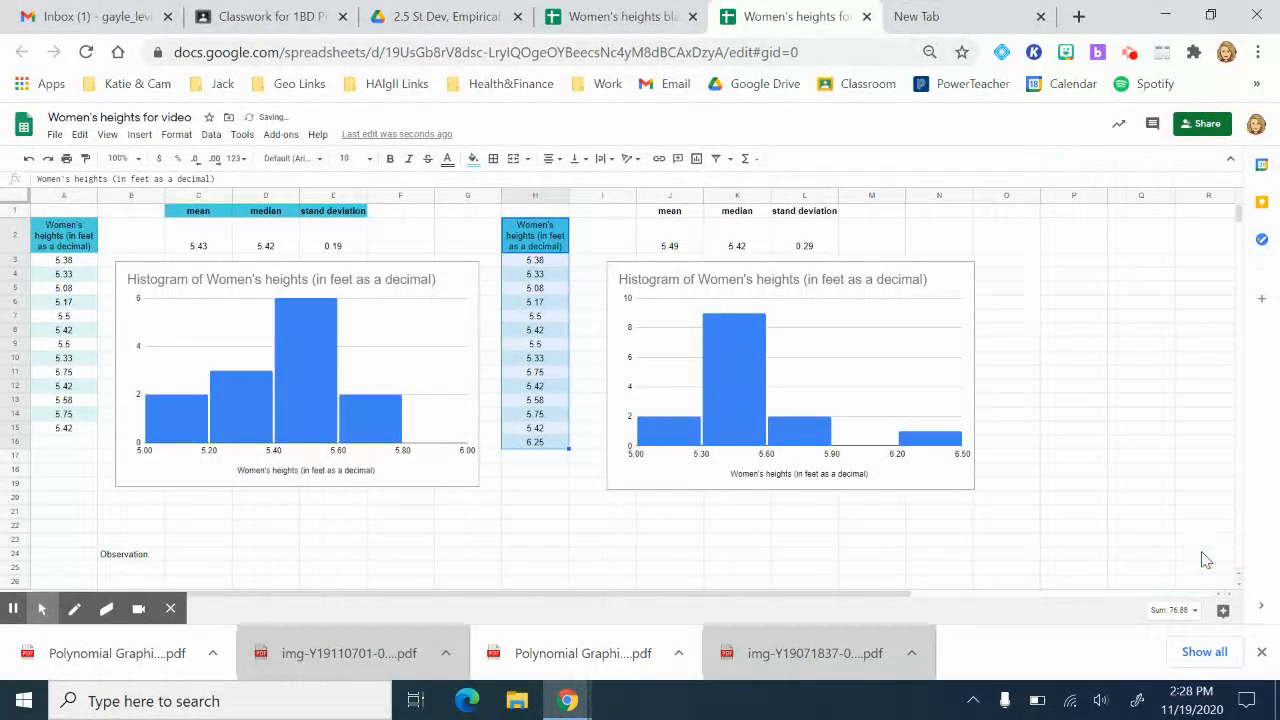
left_click(785, 582)
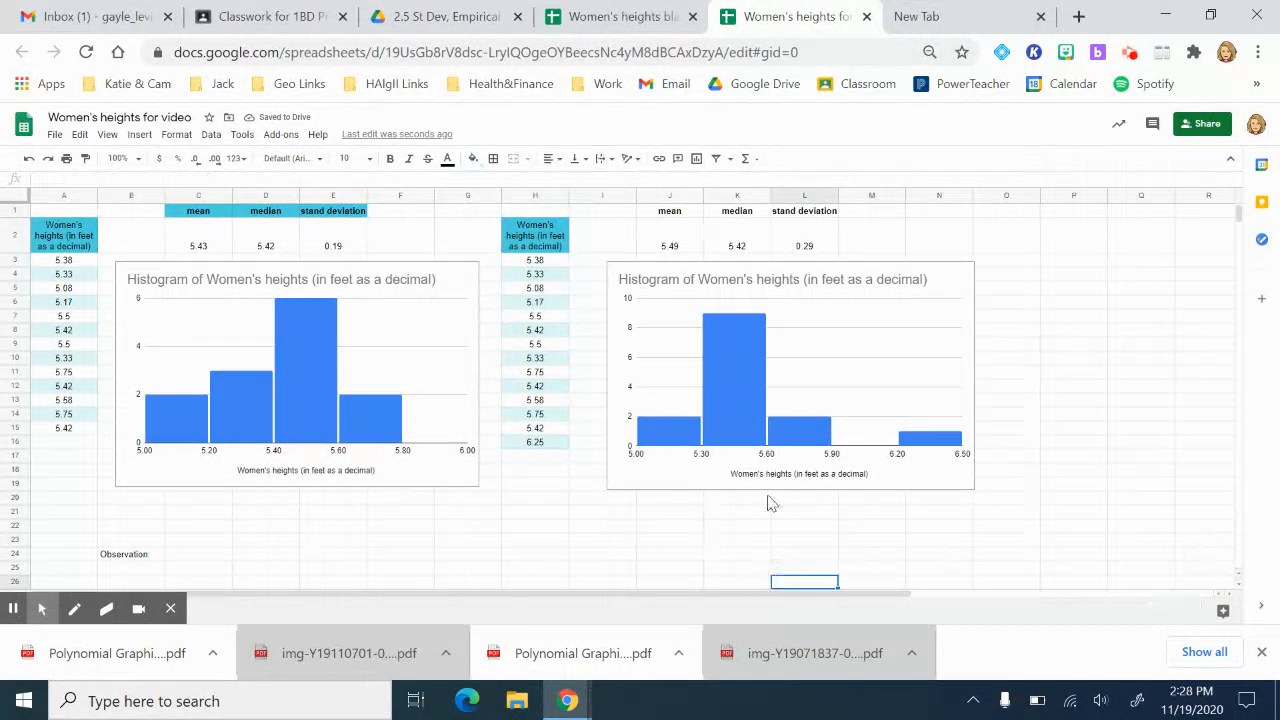
Step: Apply teal alternating colours to the second statistics table J1:L2
left_click(675, 222)
key("shift+Right")
key("shift+Right")
key("shift+Down")
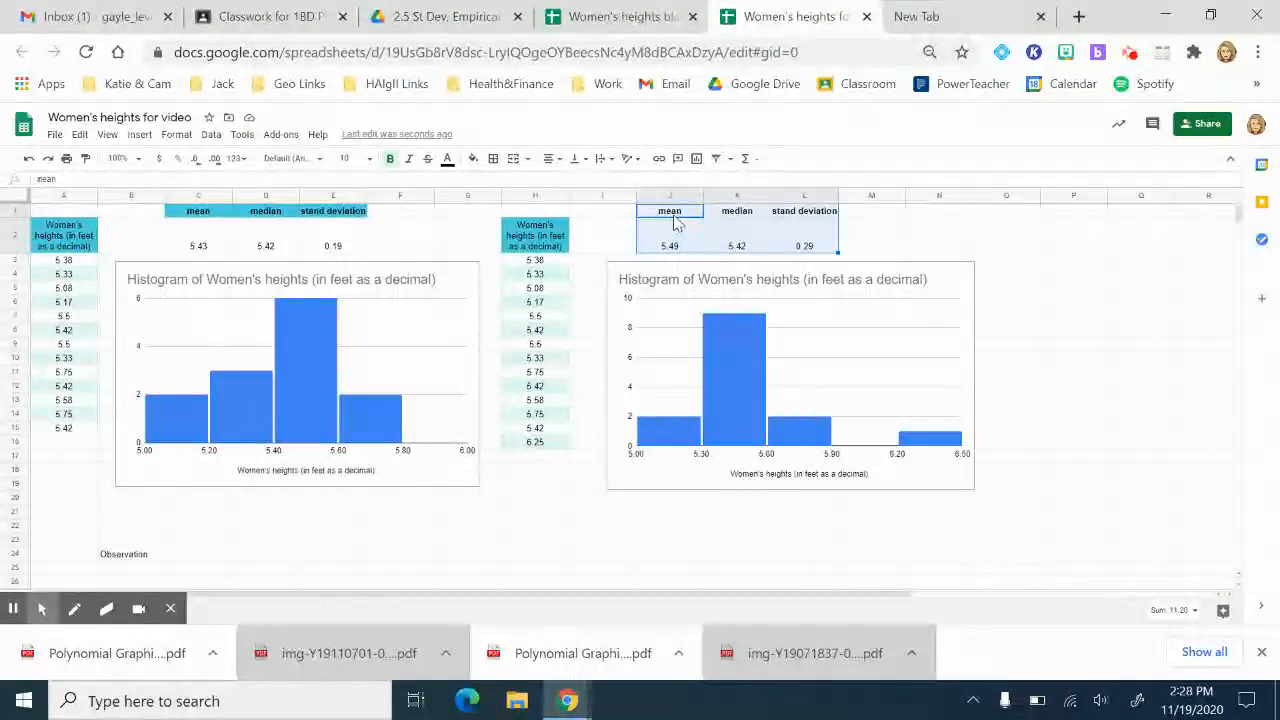
left_click(180, 136)
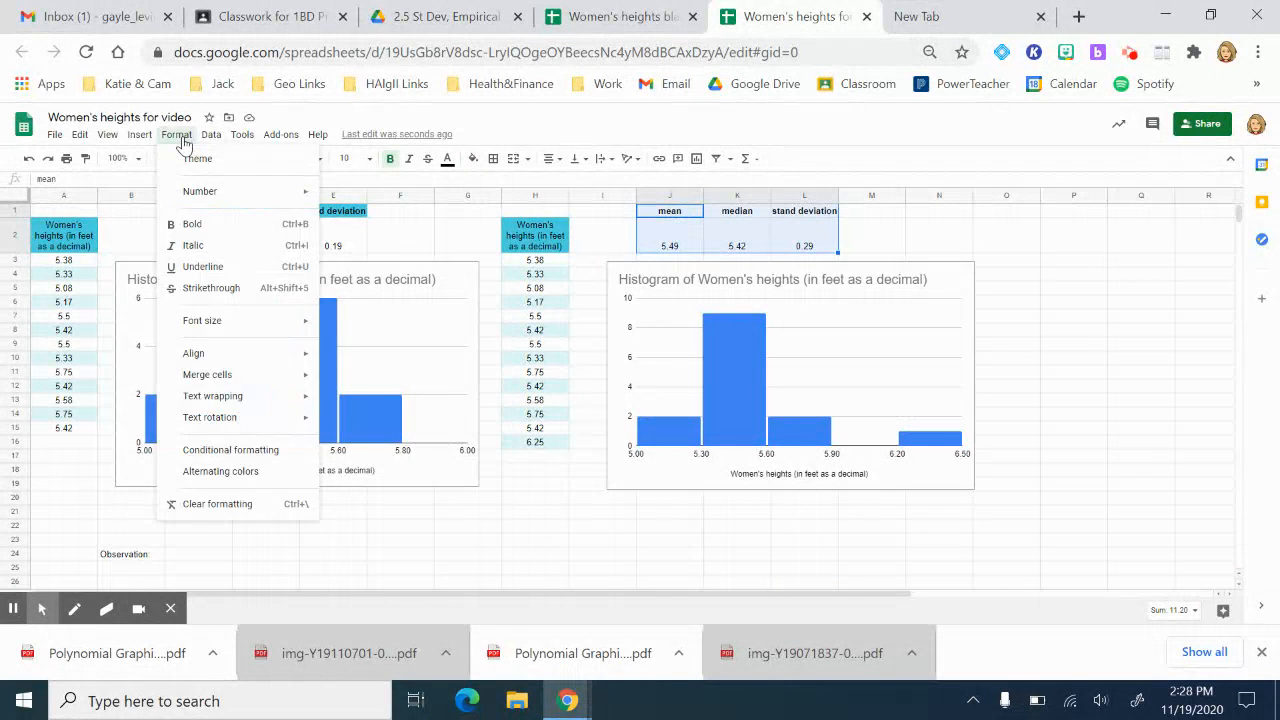
left_click(216, 470)
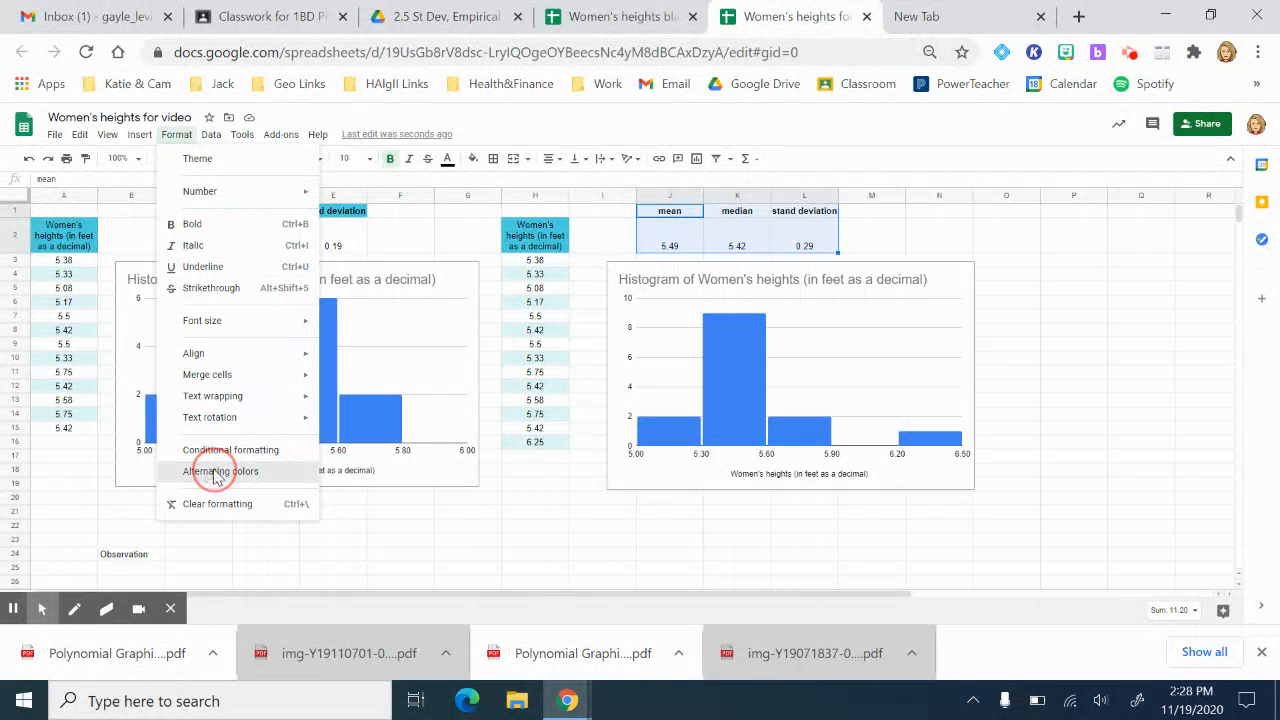
left_click(1096, 332)
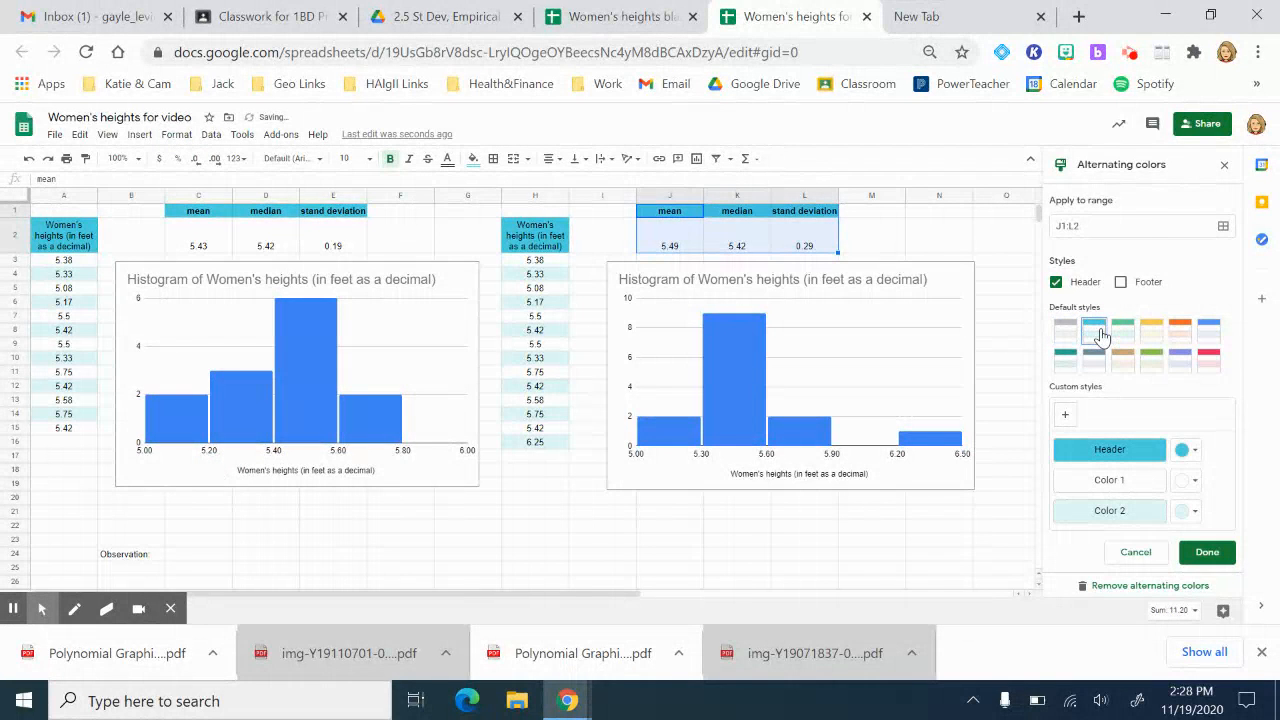
left_click(1207, 556)
left_click(919, 532)
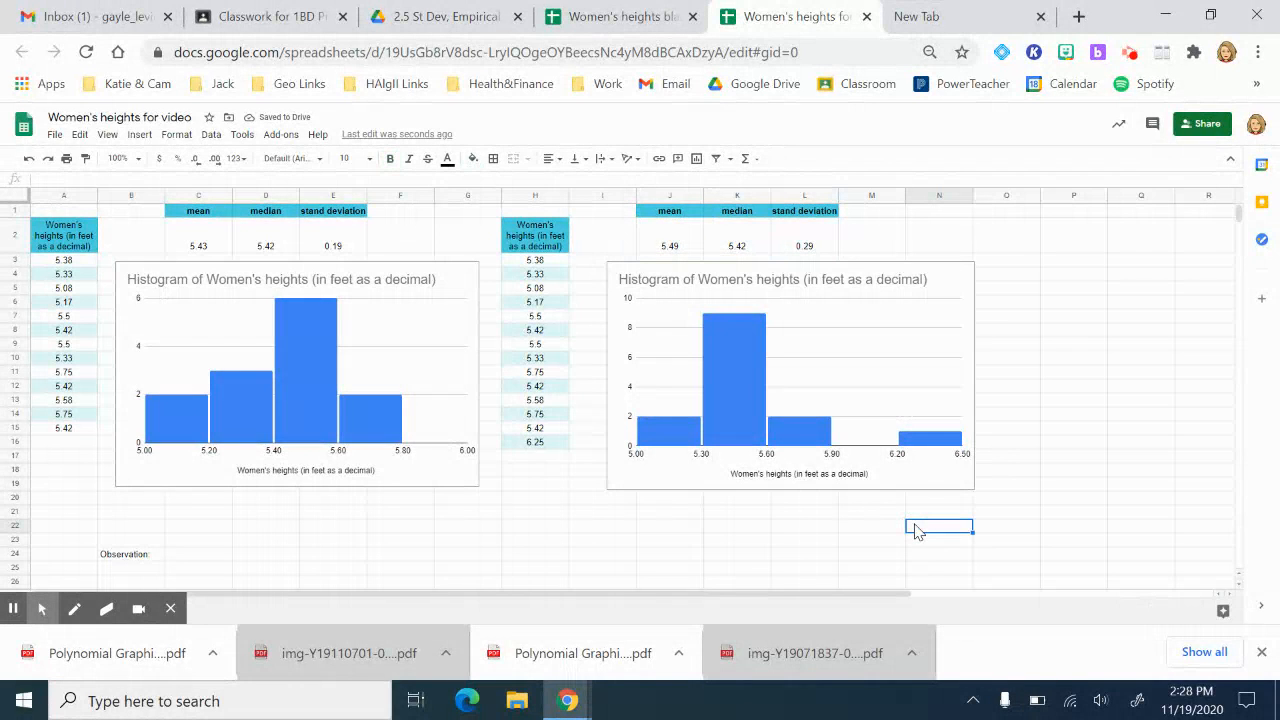
Step: Keep the values in C2:E2 and J2:L2 at two decimal places (5.49, 5.42, 0.29)
left_click(196, 251)
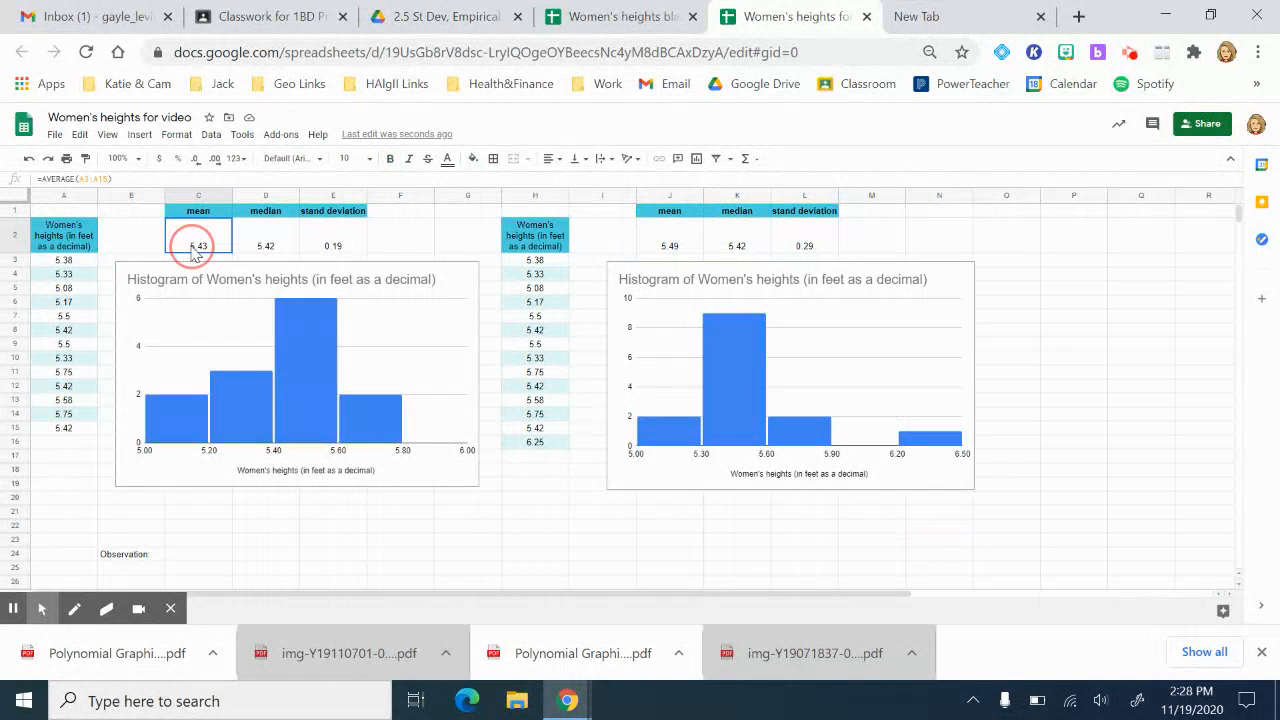
key("shift+Right")
key("shift+Right")
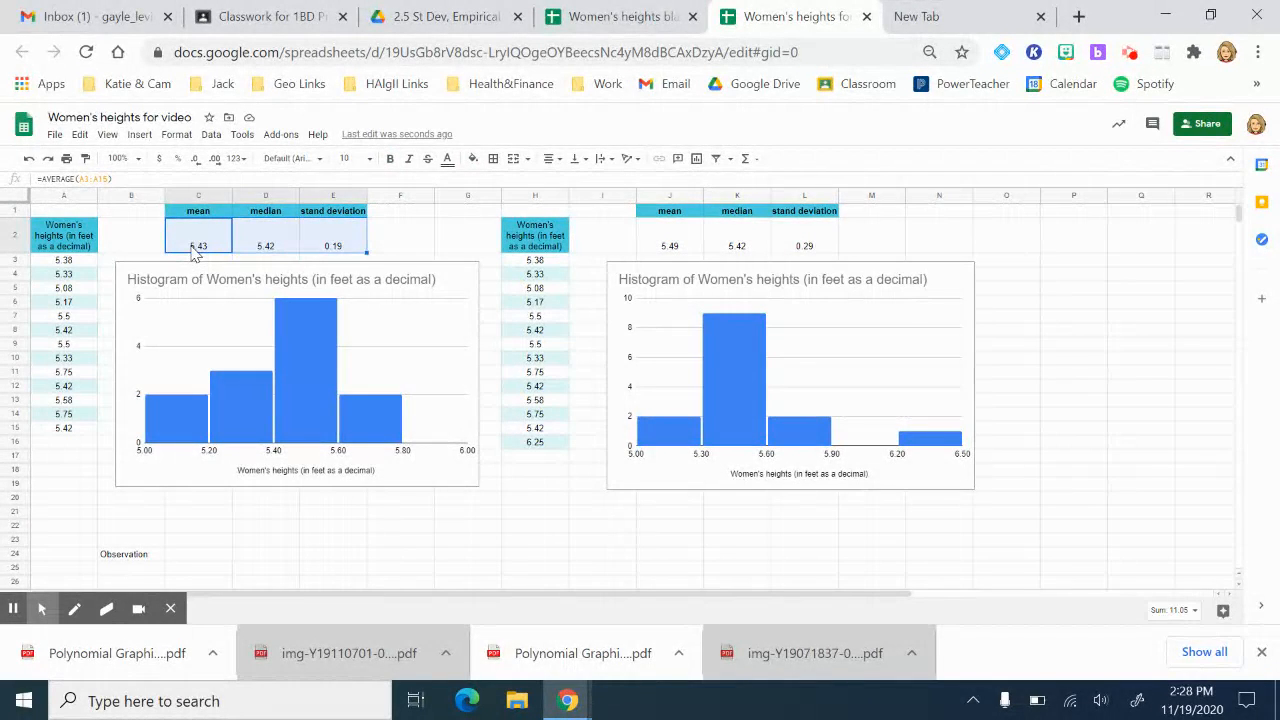
left_click(217, 160)
left_click(195, 160)
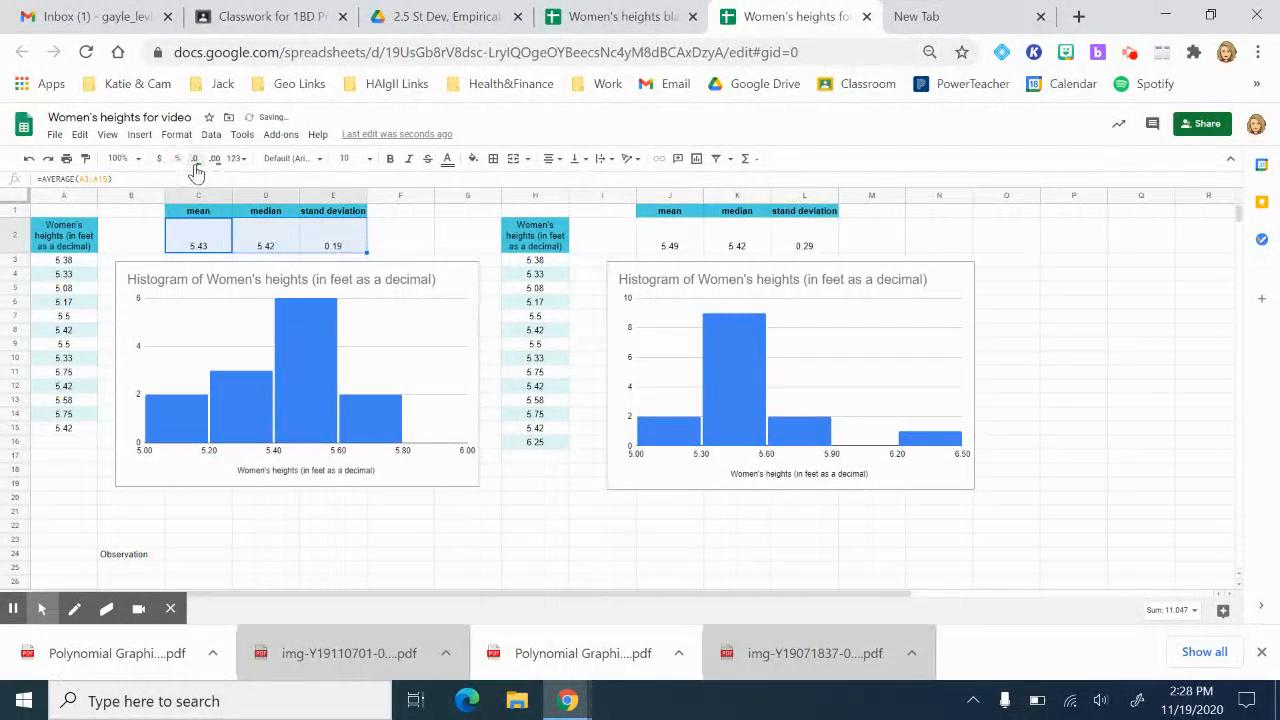
left_click(665, 246)
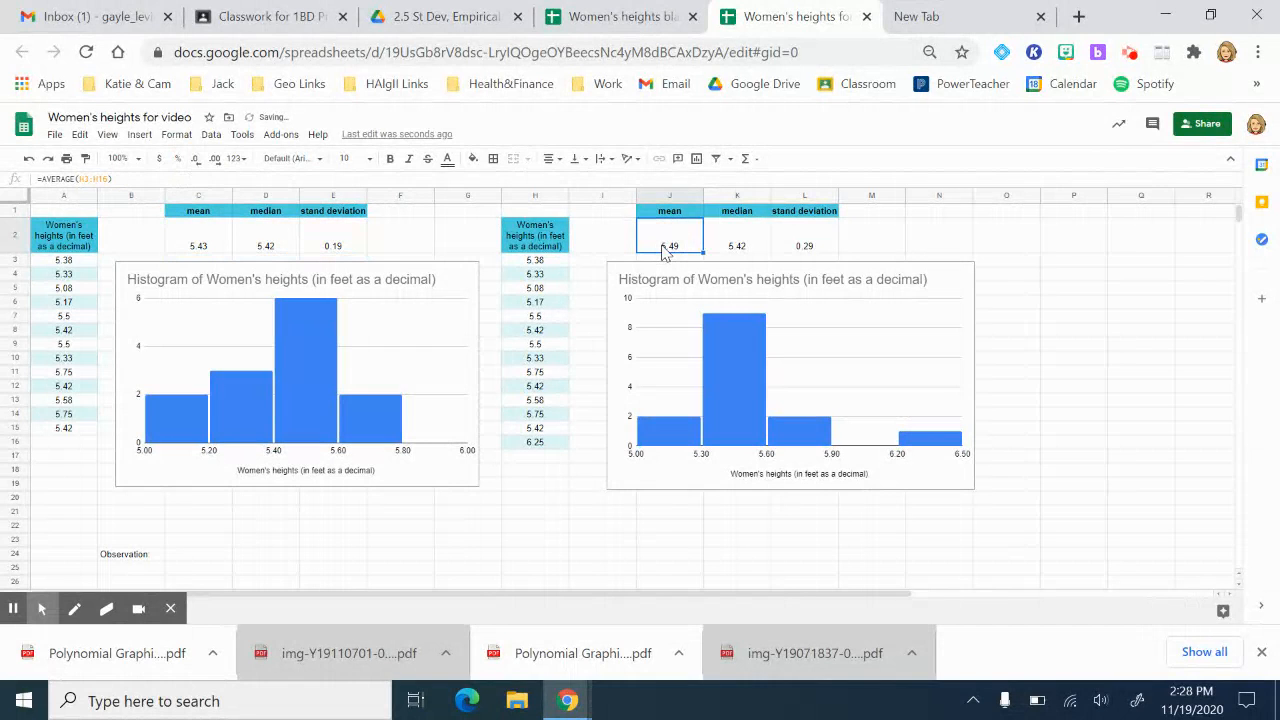
key("shift+Right")
key("shift+Right")
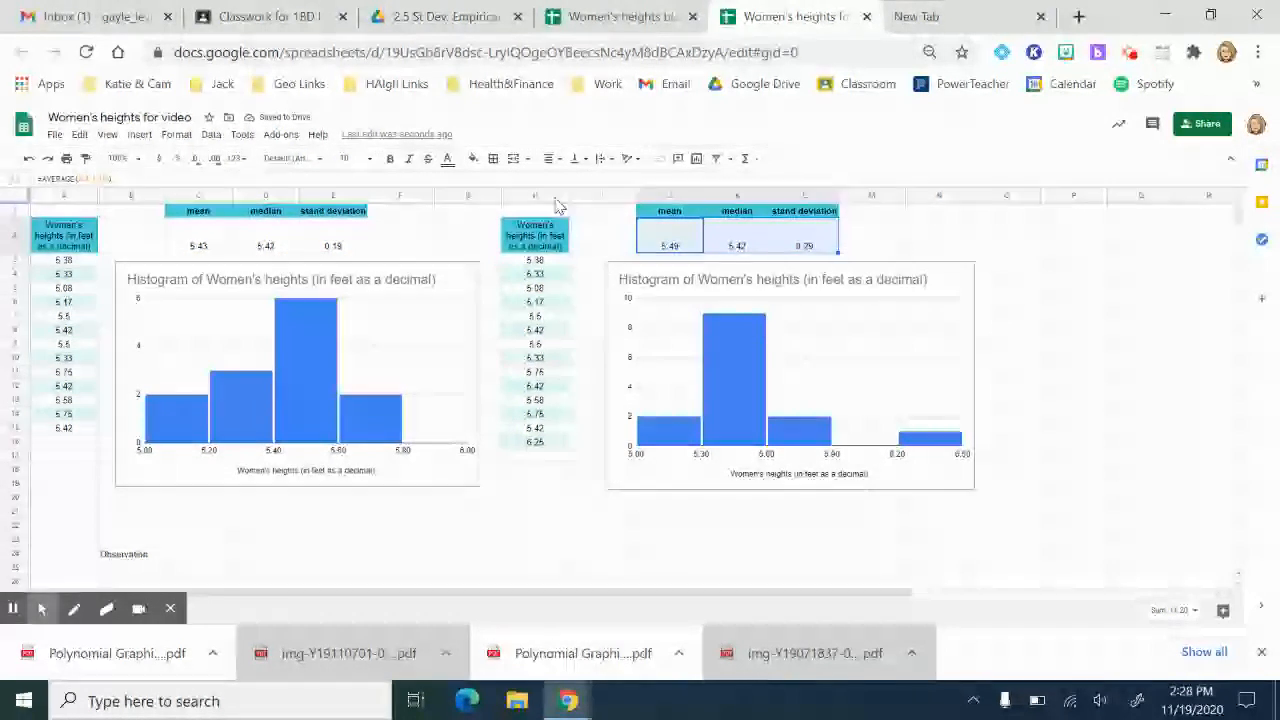
left_click(196, 160)
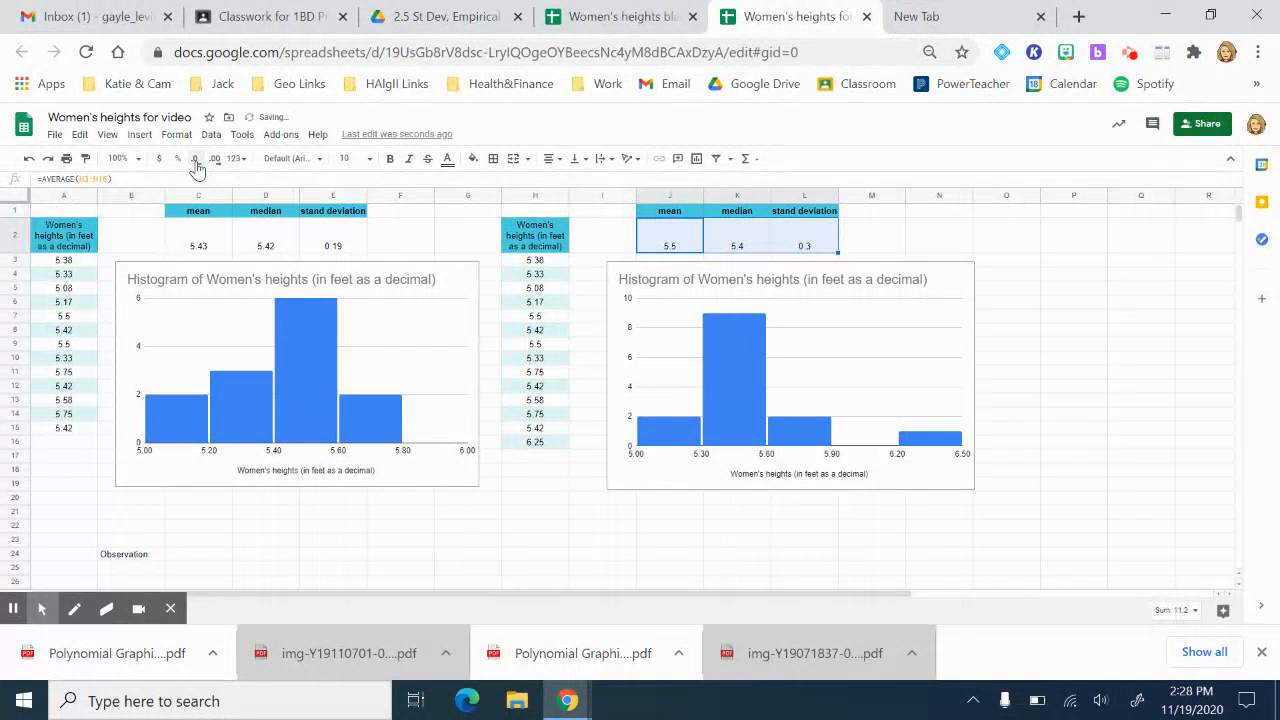
left_click(214, 160)
left_click(214, 160)
left_click(194, 161)
Step: Draw all borders around the first statistics table C1:E2
left_click(200, 213)
key("shift+Down")
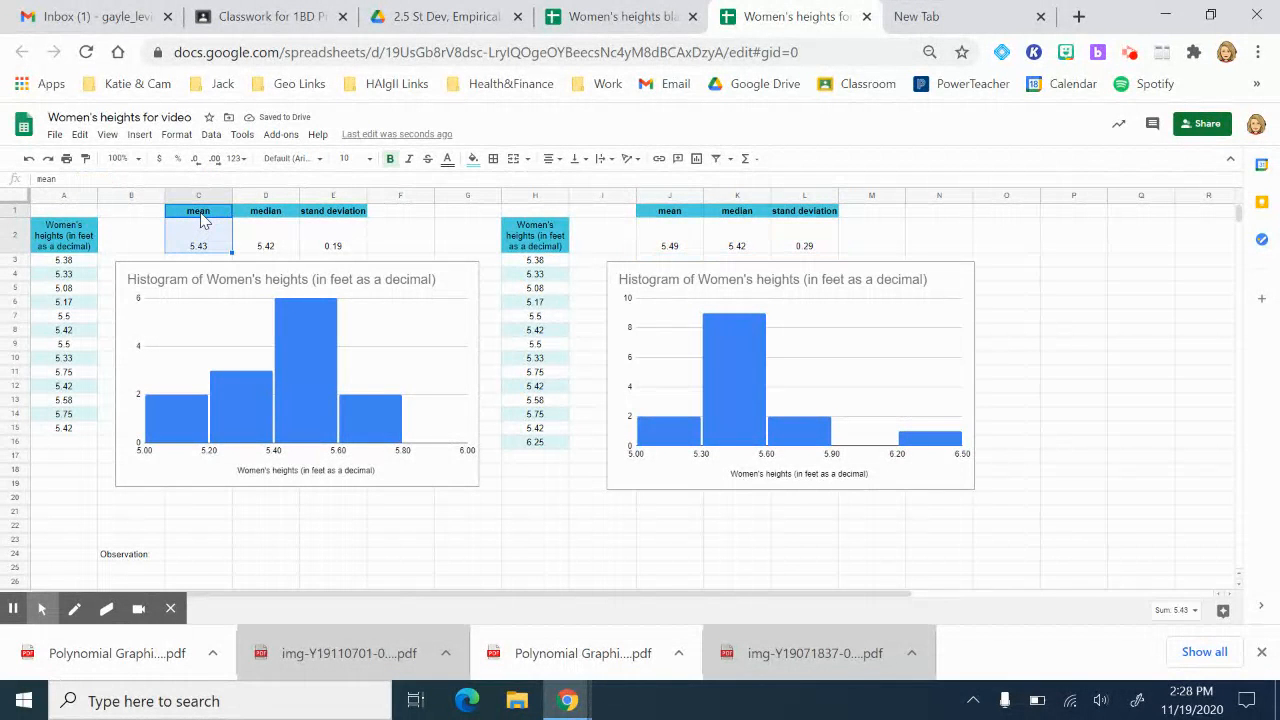
key("shift+Right")
key("shift+Right")
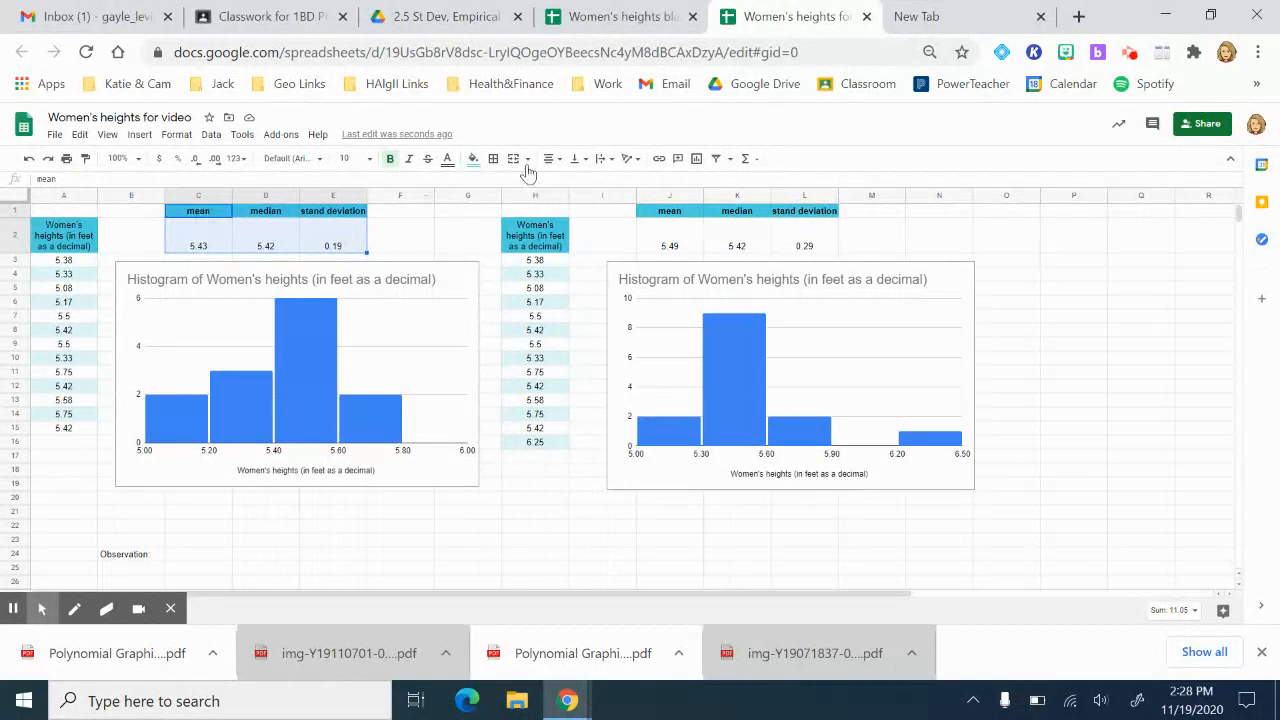
left_click(500, 162)
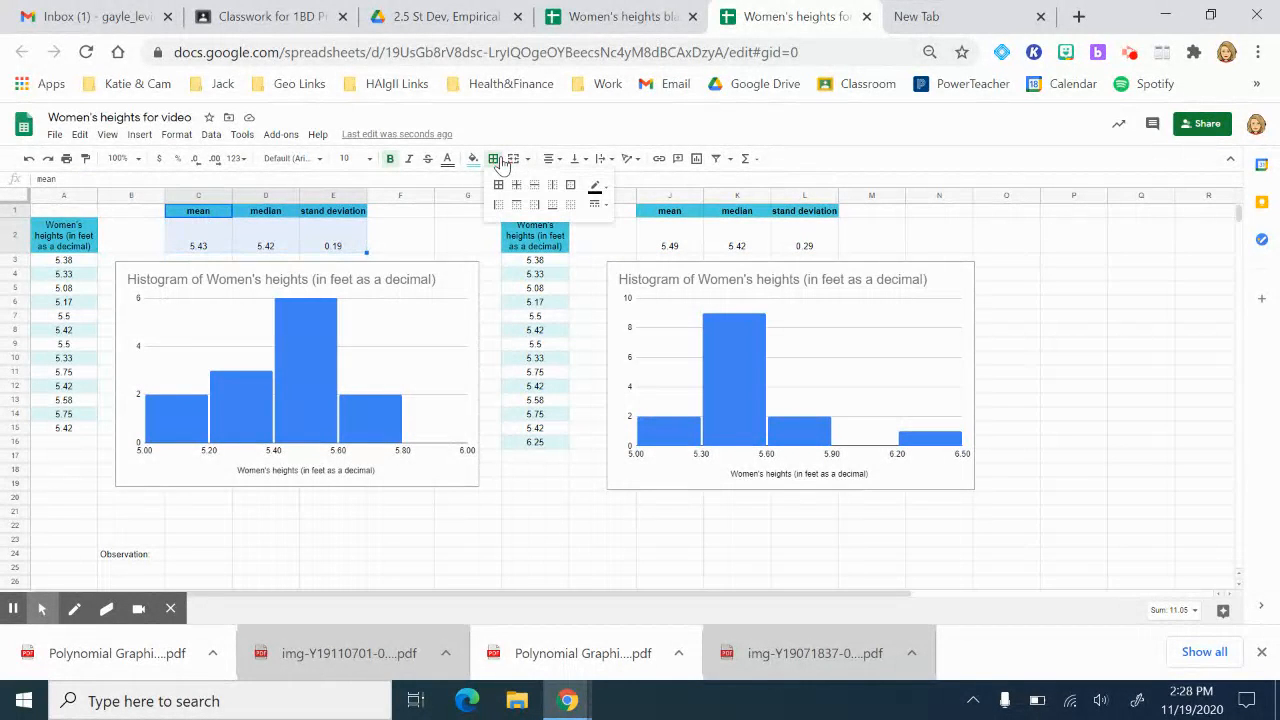
left_click(498, 187)
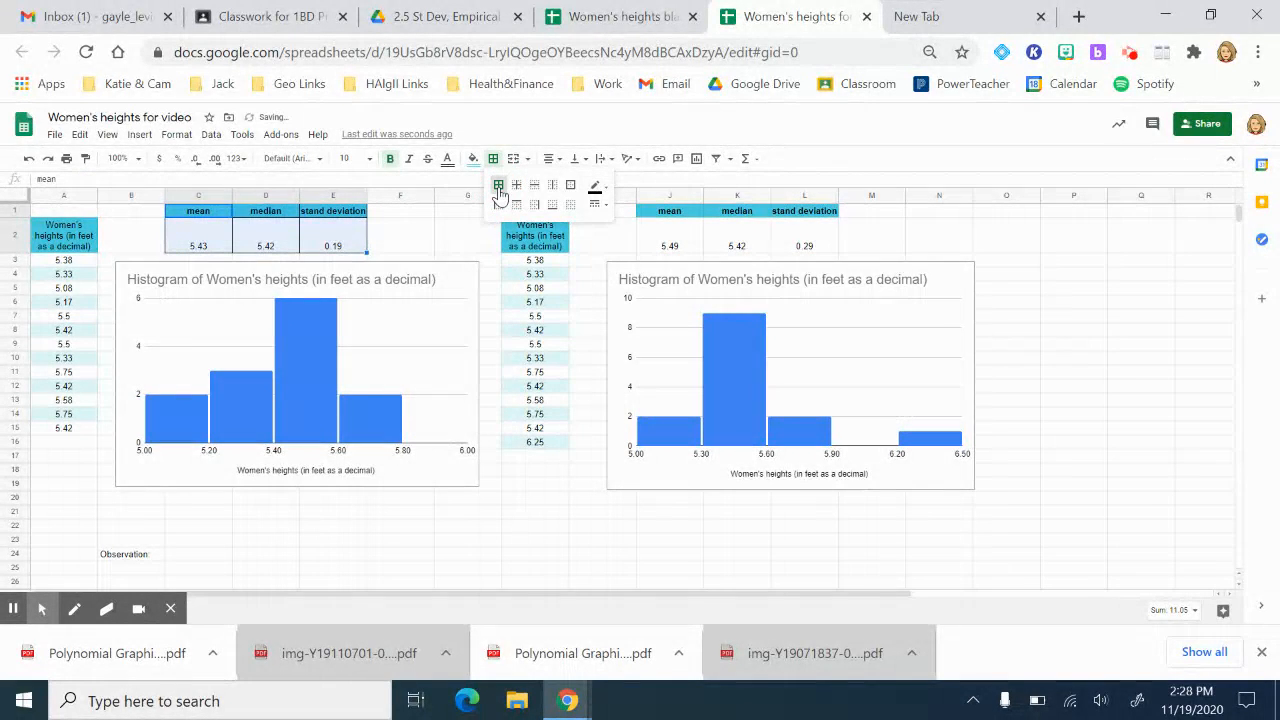
Step: Draw all borders around the second statistics table J1:L2
left_click(674, 220)
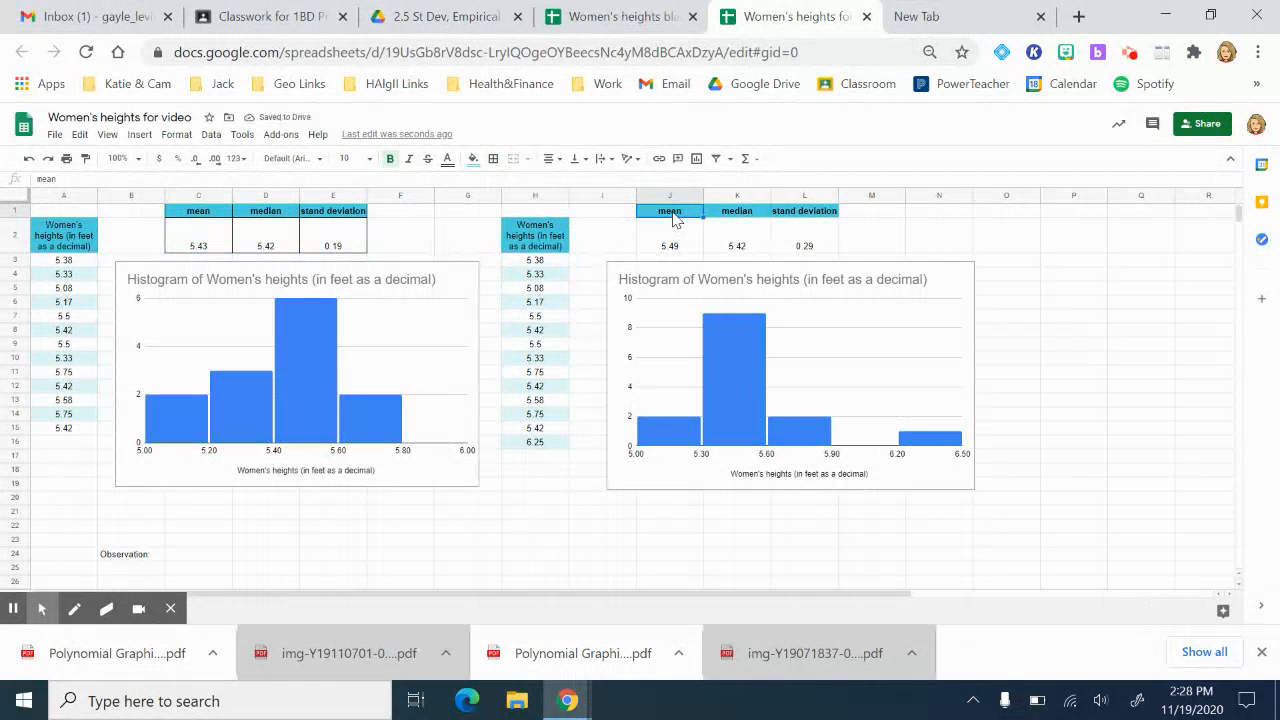
key("shift+Right")
key("shift+Right")
key("shift+Down")
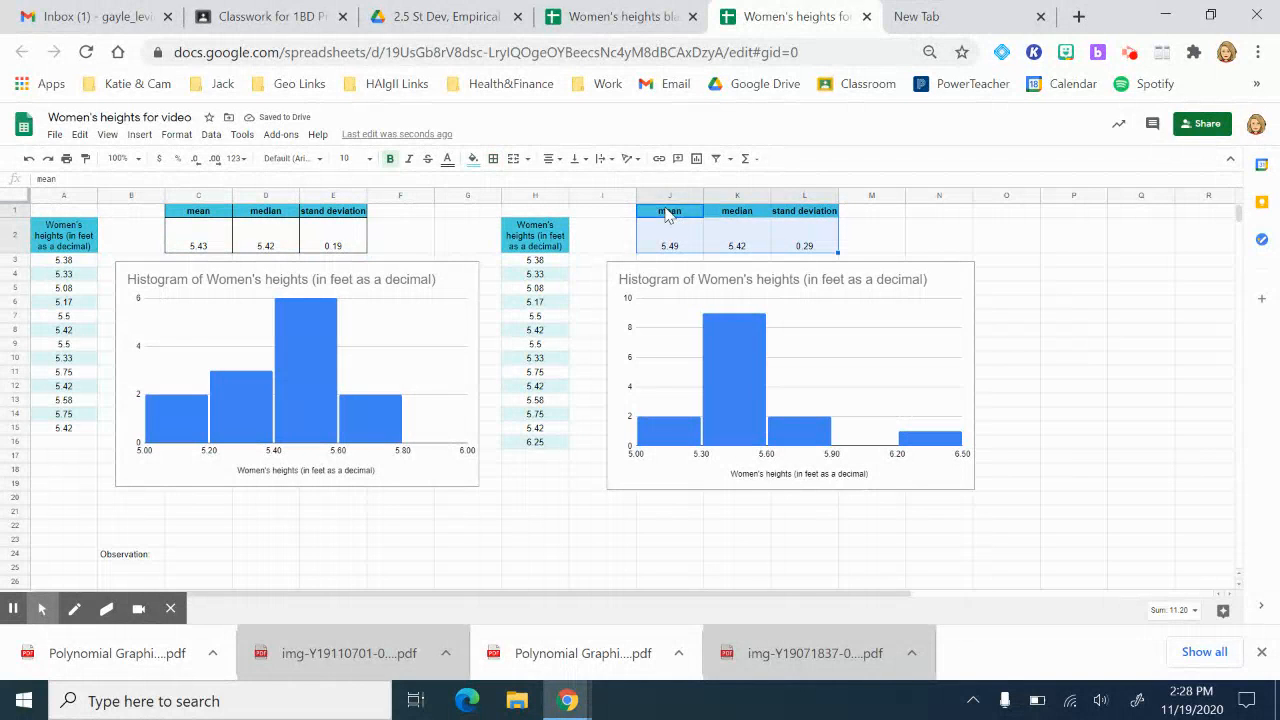
left_click(493, 160)
left_click(498, 185)
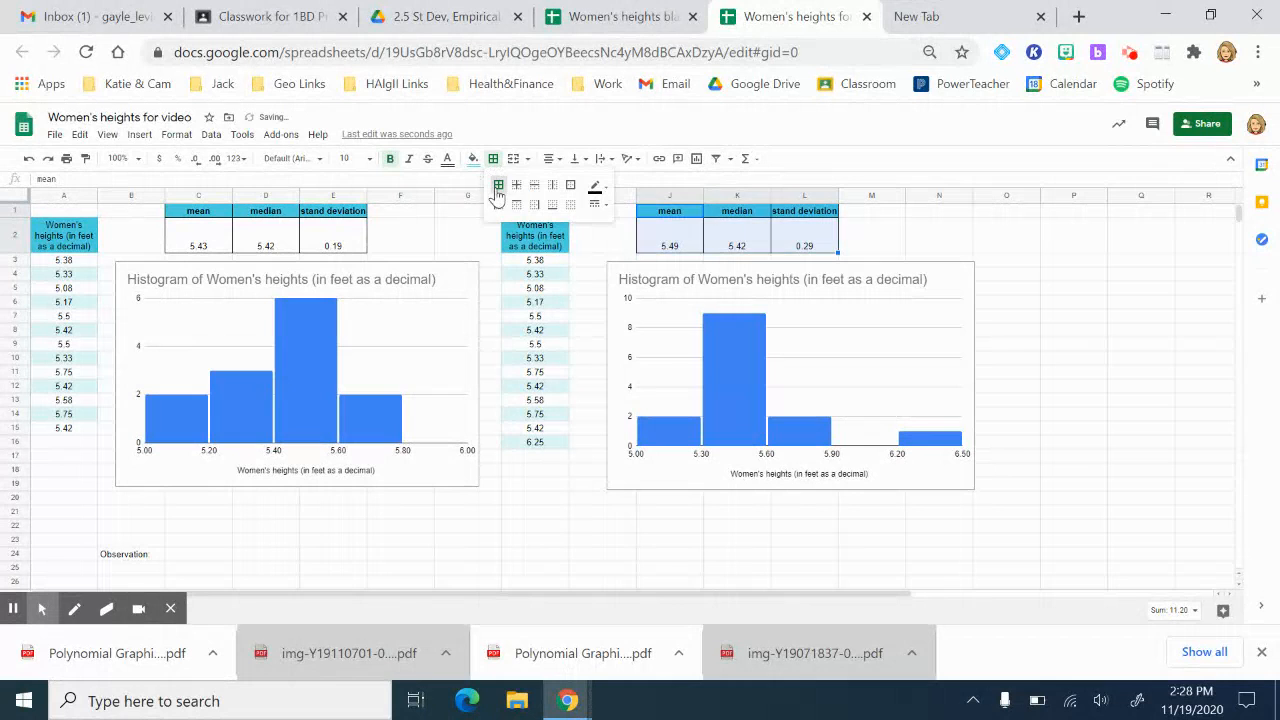
left_click(186, 558)
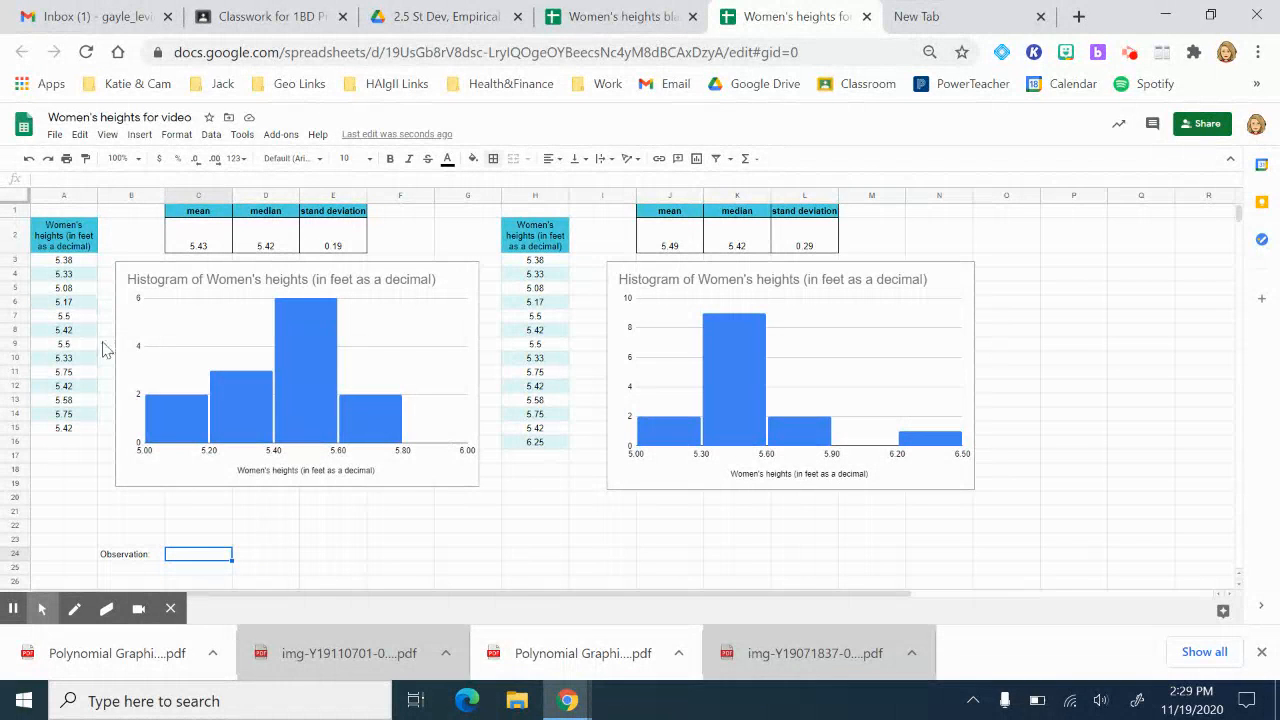
Step: Enter =COUNT(A3:A15) in A17 below the heights, giving 13
left_click(75, 265)
key("ctrl+shift+Down")
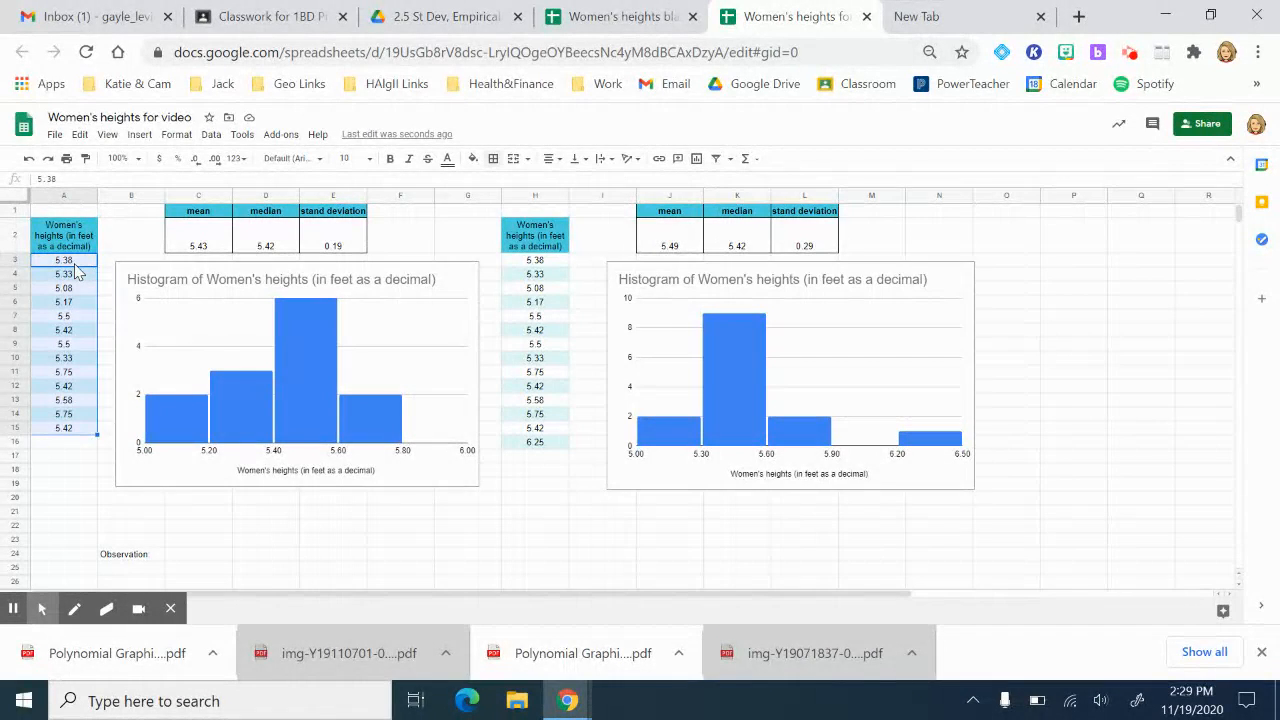
key("Down")
key("Down")
key("Down")
key("Down")
key("Down")
key("Down")
key("Down")
key("Down")
key("Down")
key("Down")
key("Down")
key("Down")
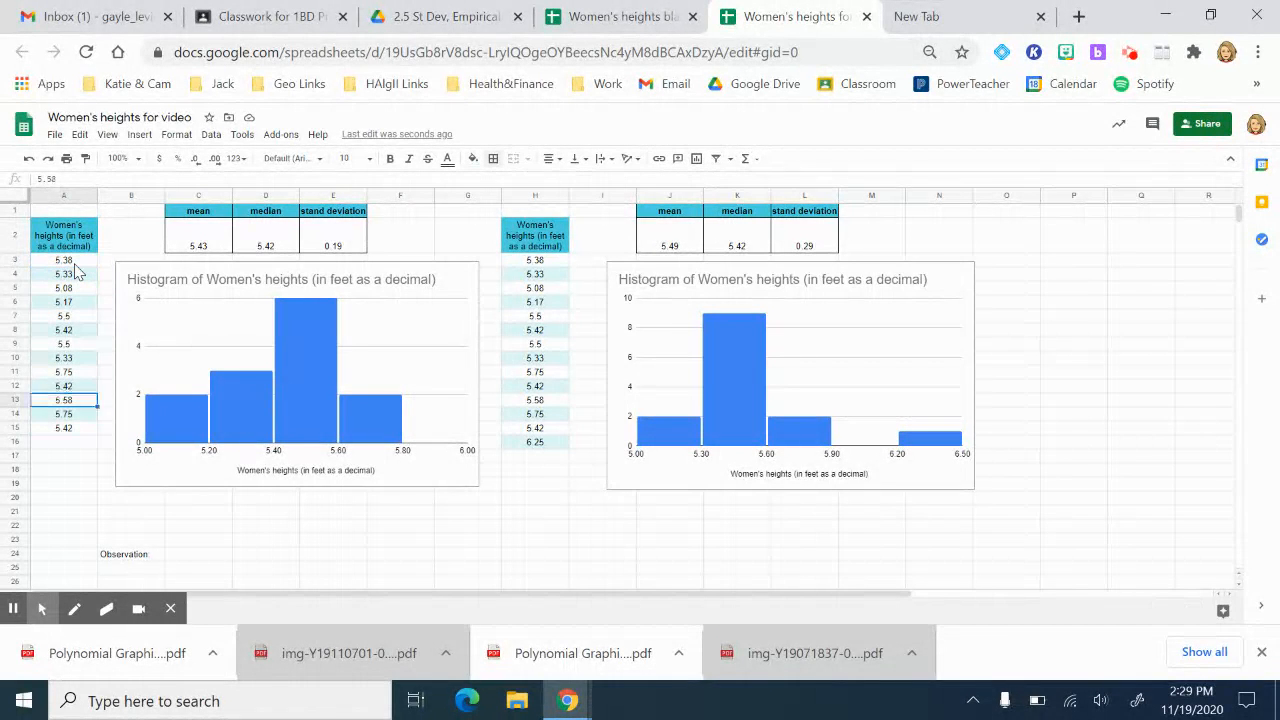
key("Down")
key("Down")
type("=")
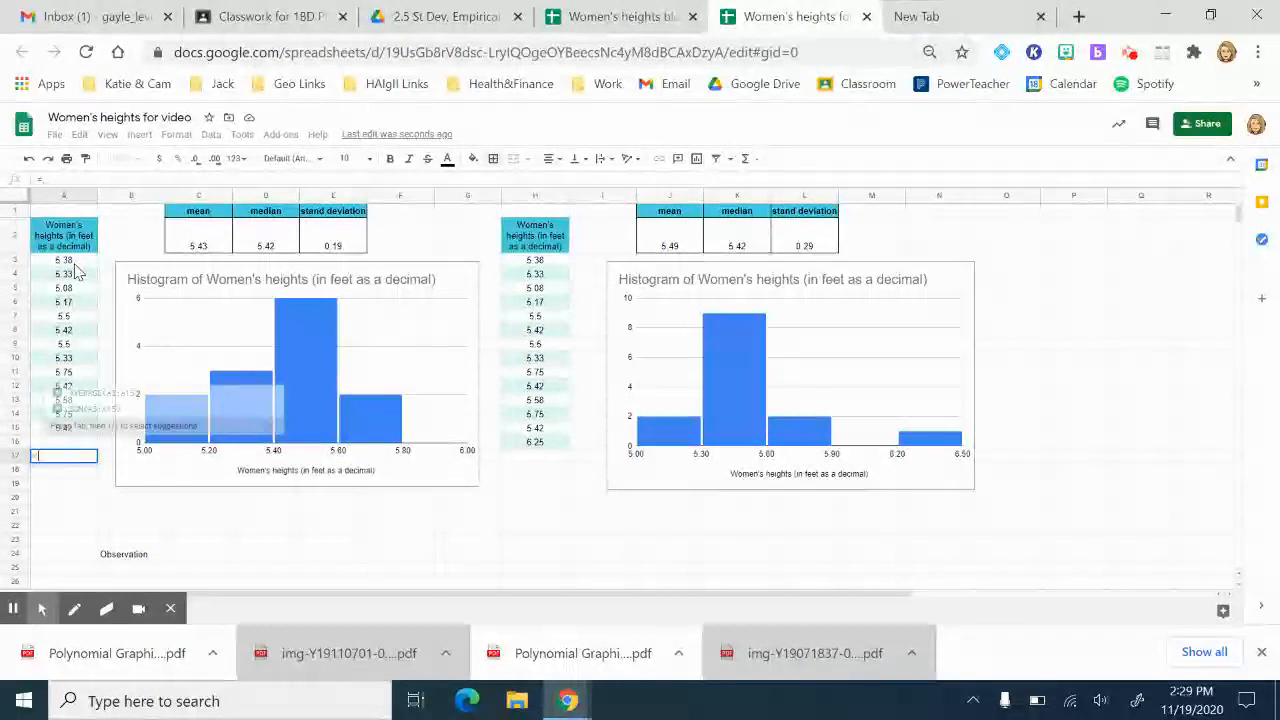
type("count")
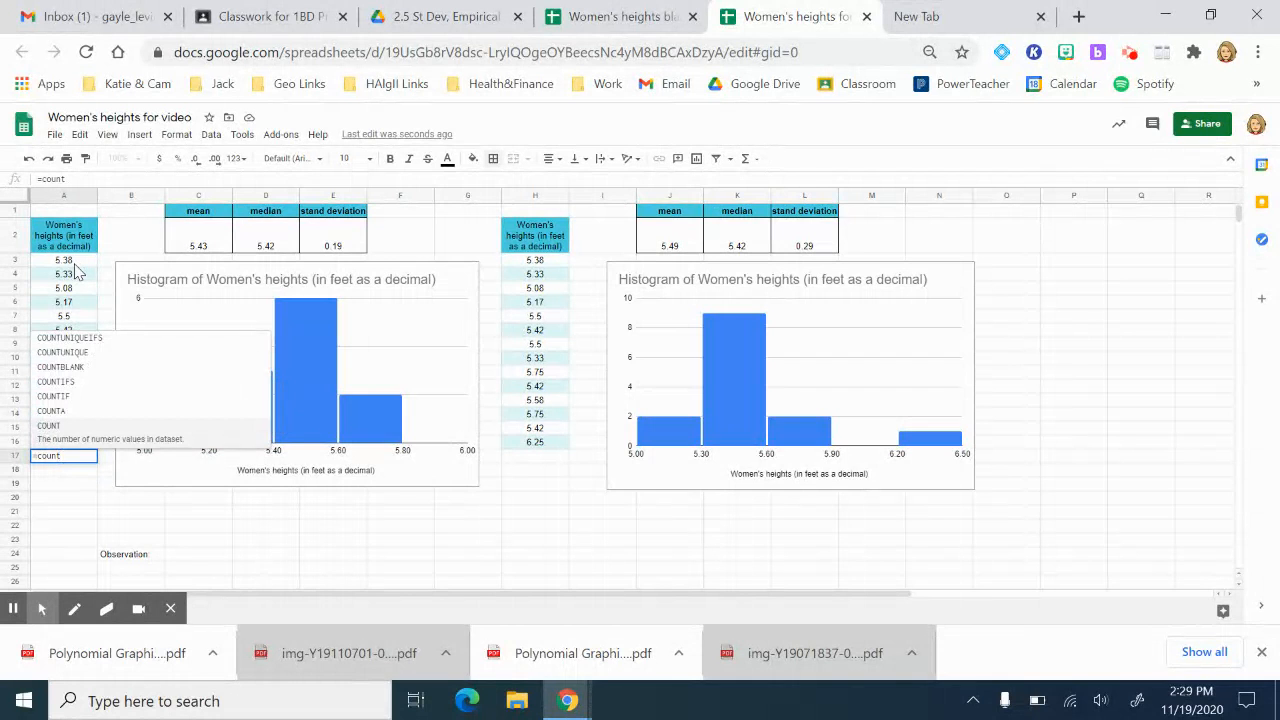
type("(")
key("Up")
key("Up")
key("Up")
key("Up")
key("Up")
key("Up")
key("Up")
key("Up")
key("Up")
key("Up")
key("Up")
key("Up")
key("Up")
key("Up")
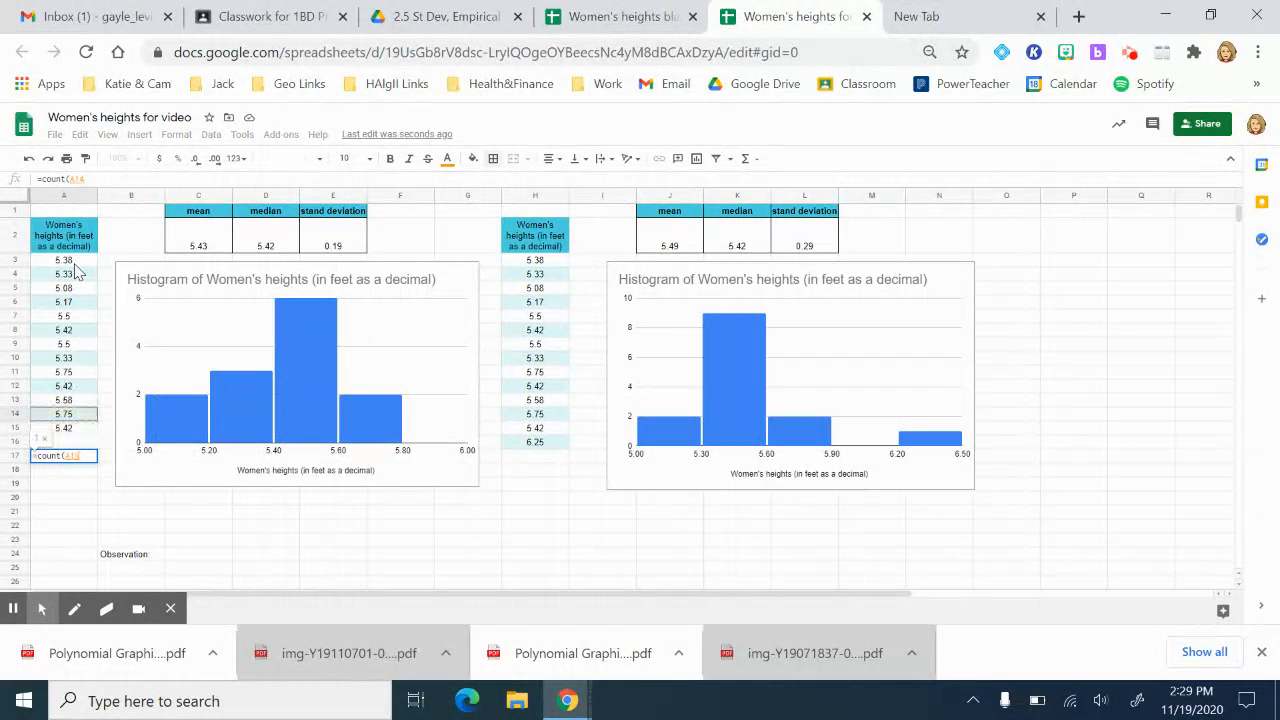
key("ctrl+shift+Down")
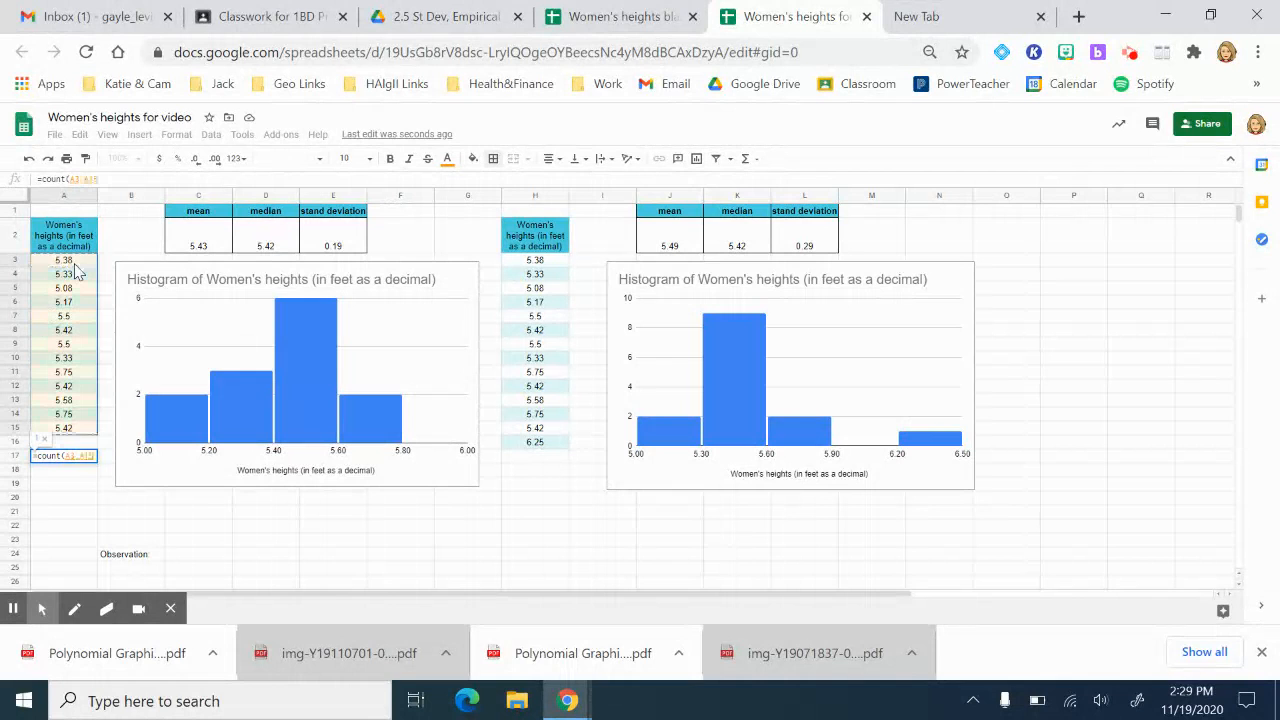
key("Return")
key("Up")
key("Right")
key("Right")
key("Right")
key("Right")
key("Right")
key("Right")
key("Right")
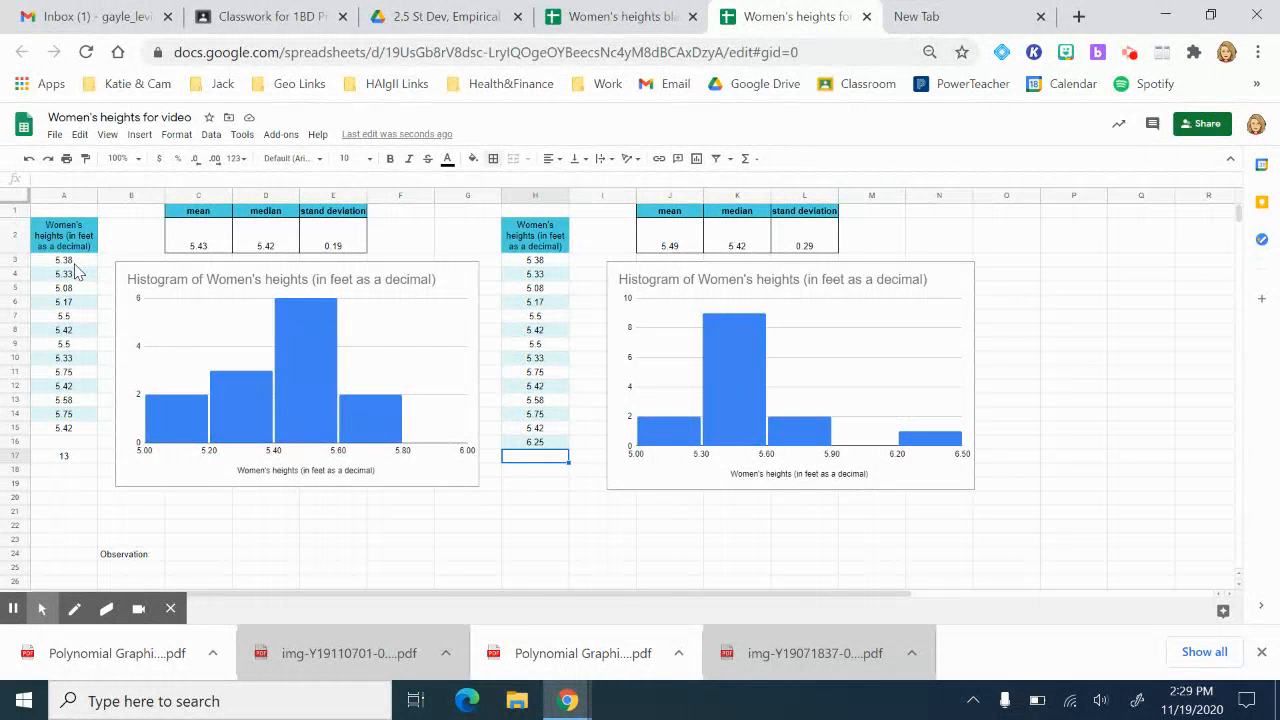
key("Left")
key("Left")
key("Left")
key("Left")
key("Left")
key("Left")
key("Left")
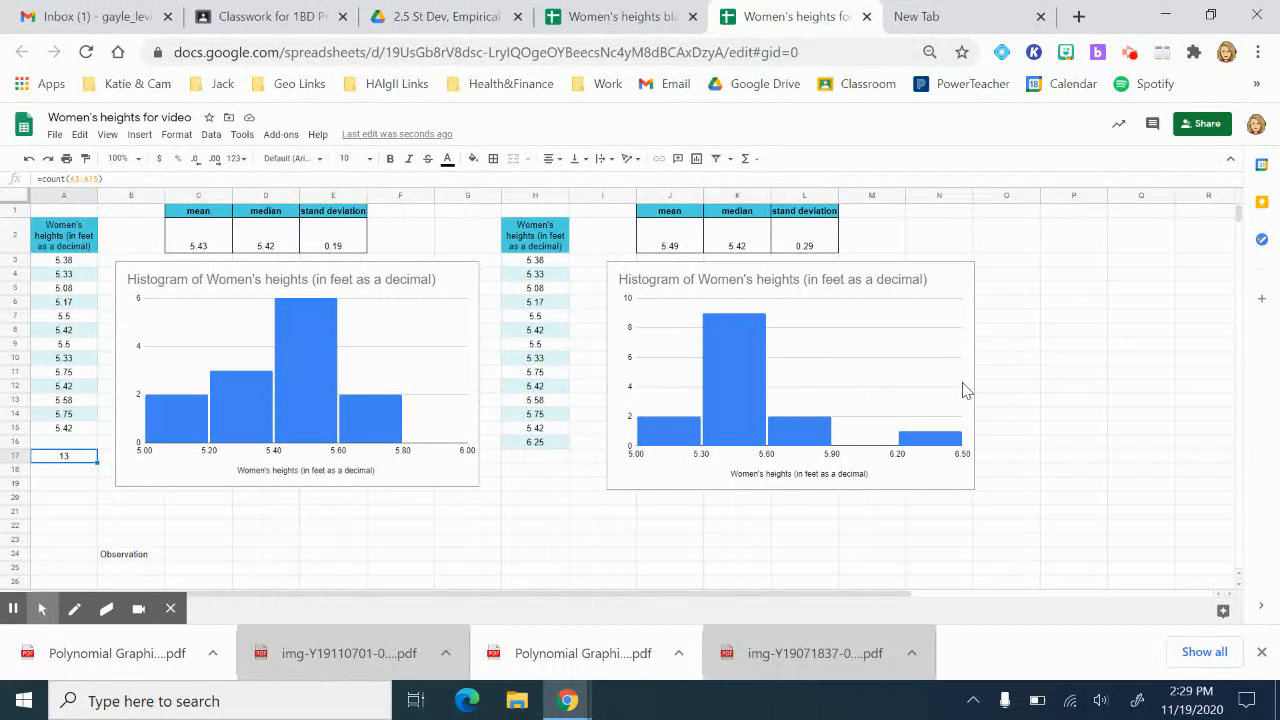
Step: Type in C24 that the 6 foot, 3 inch woman is an outlier raising the mean and standard deviation
left_click(201, 563)
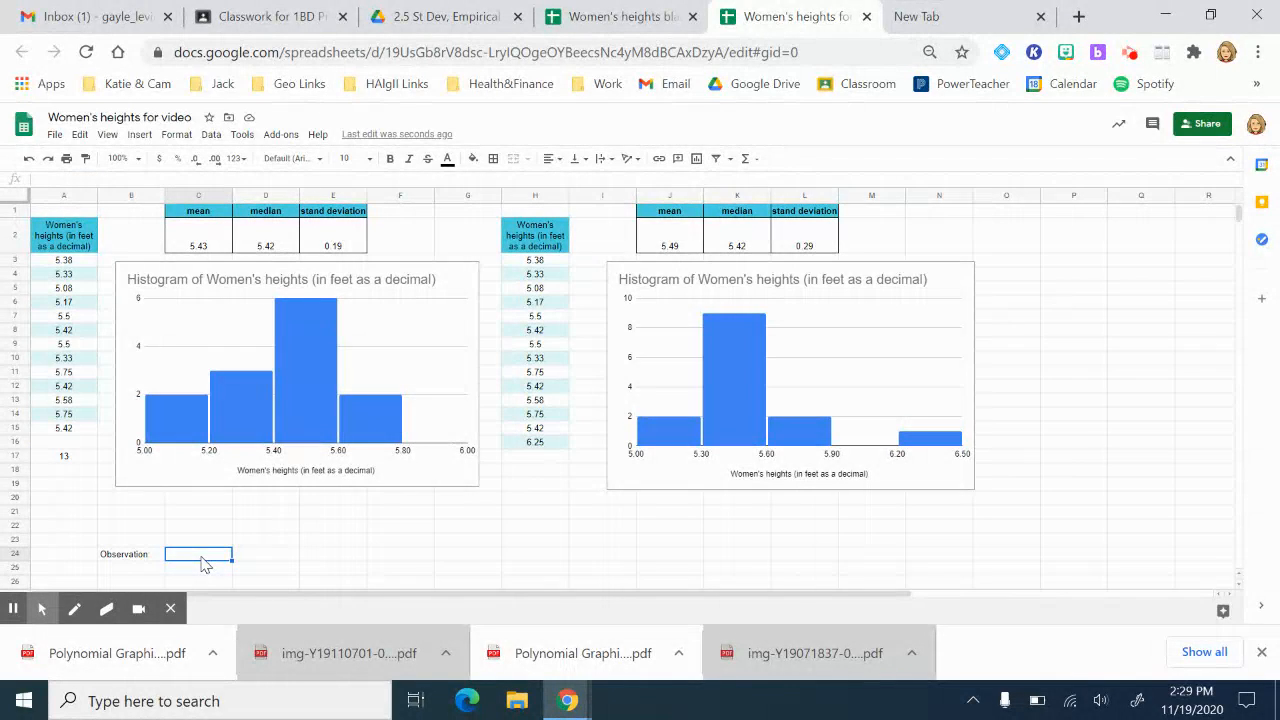
type("The 6 foot, 3 inch woman is an outlier")
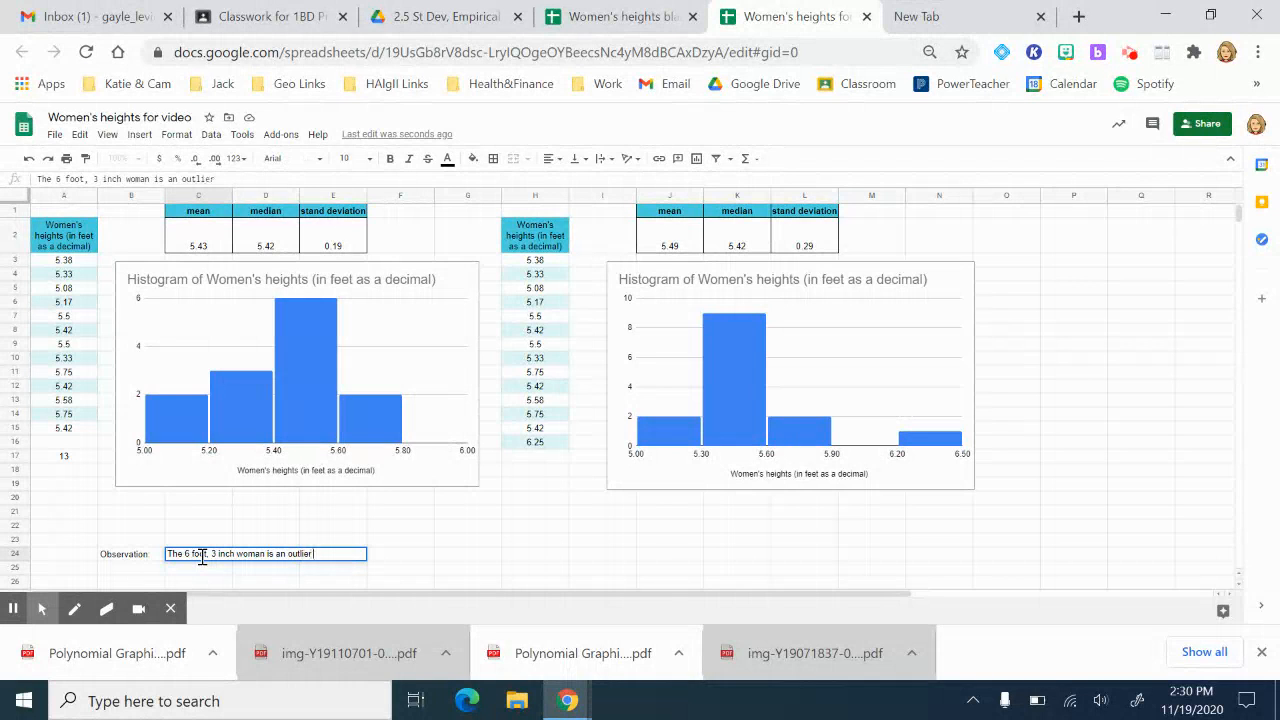
type(". Her data value increases the mean")
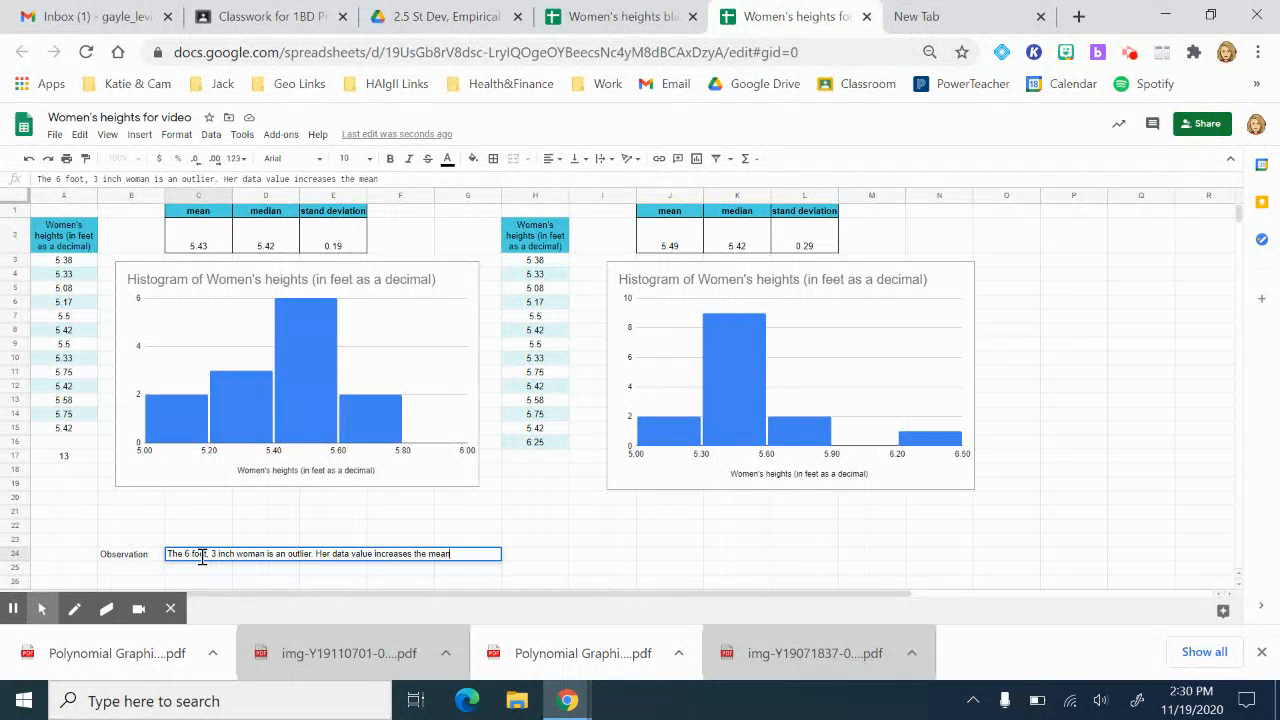
type(" and standard")
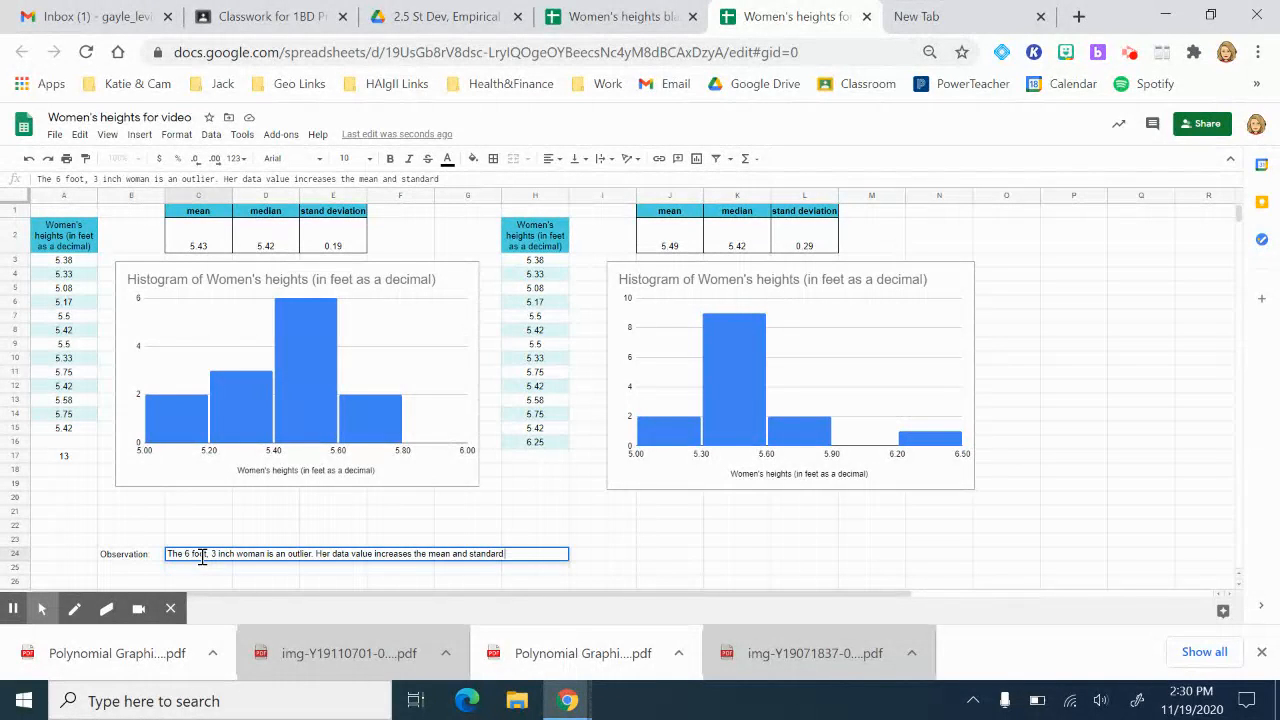
type(" deviation of the secon")
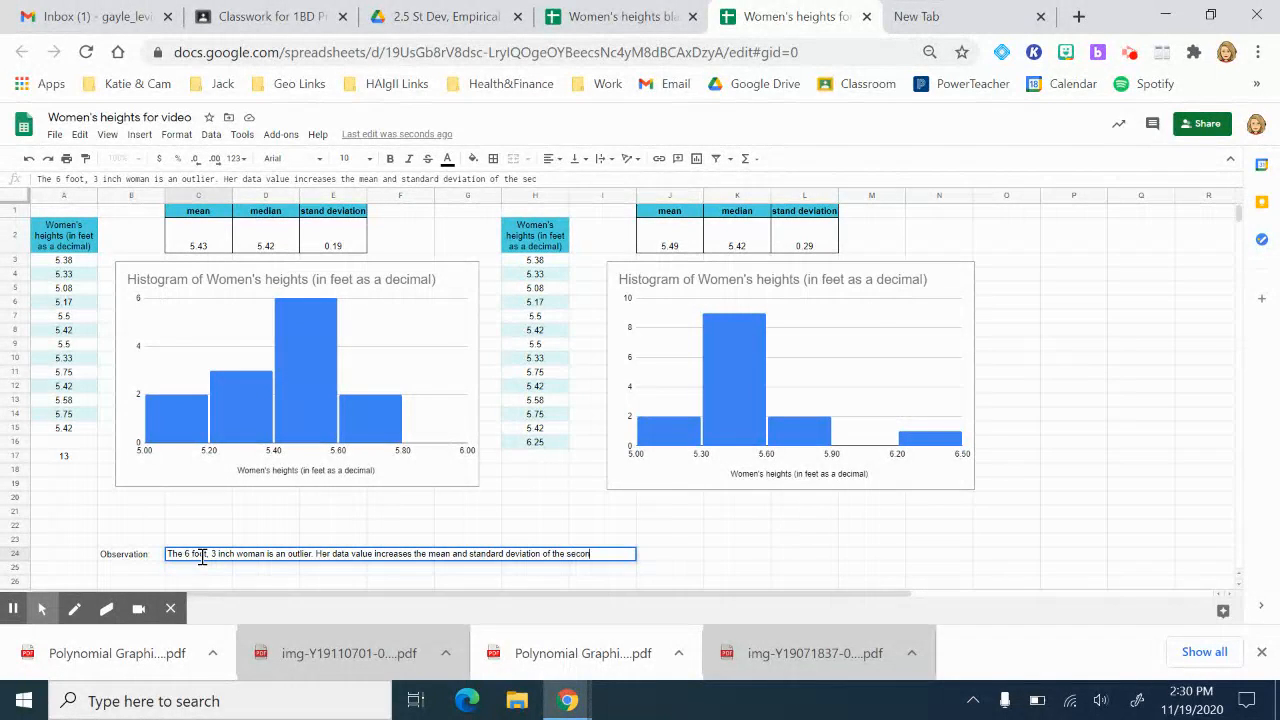
type("d data set")
key("Return")
key("Up")
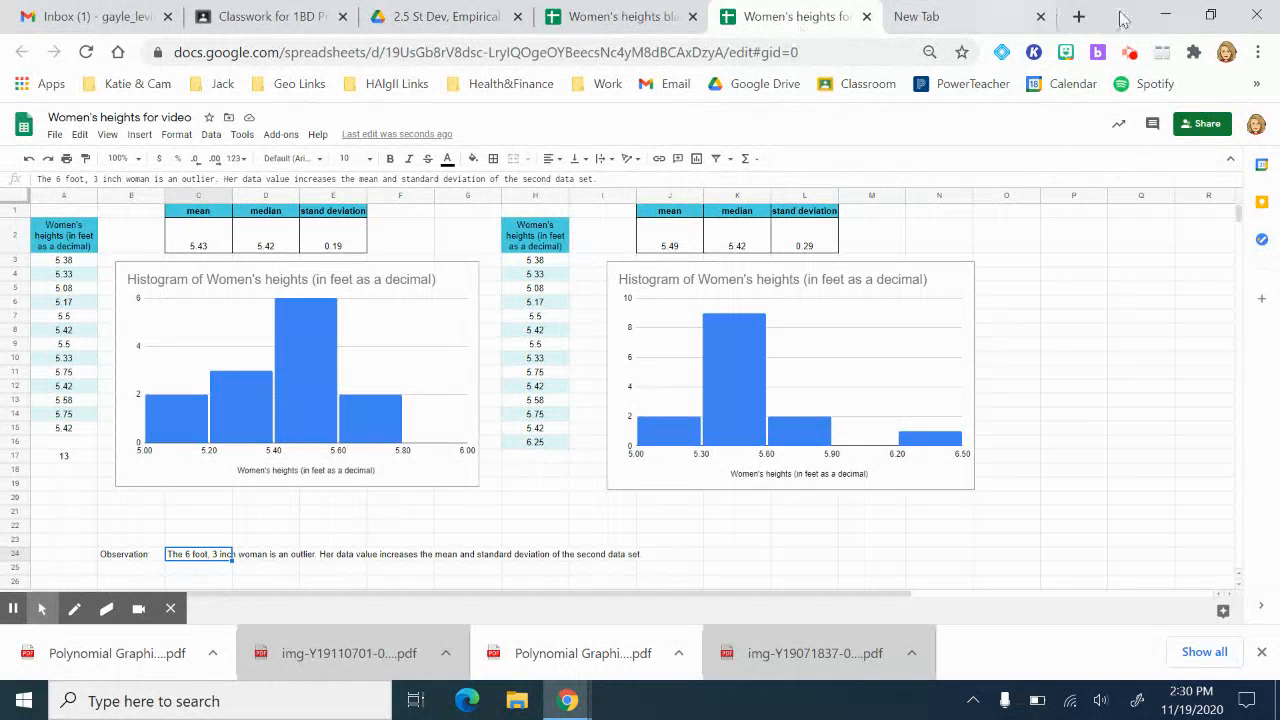
left_click(957, 27)
Step: Minimize and restore Chrome on the New Tab page, then open the screen recorder extension
left_click(1166, 17)
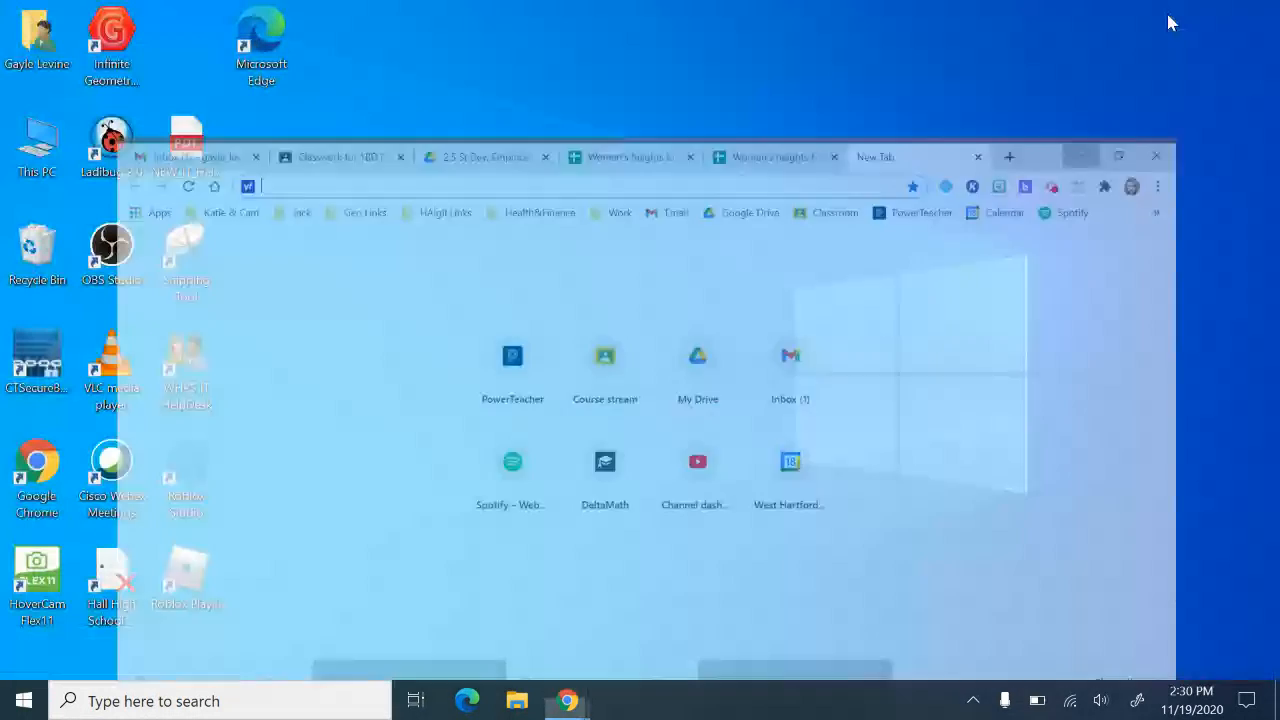
mouse_move(563, 703)
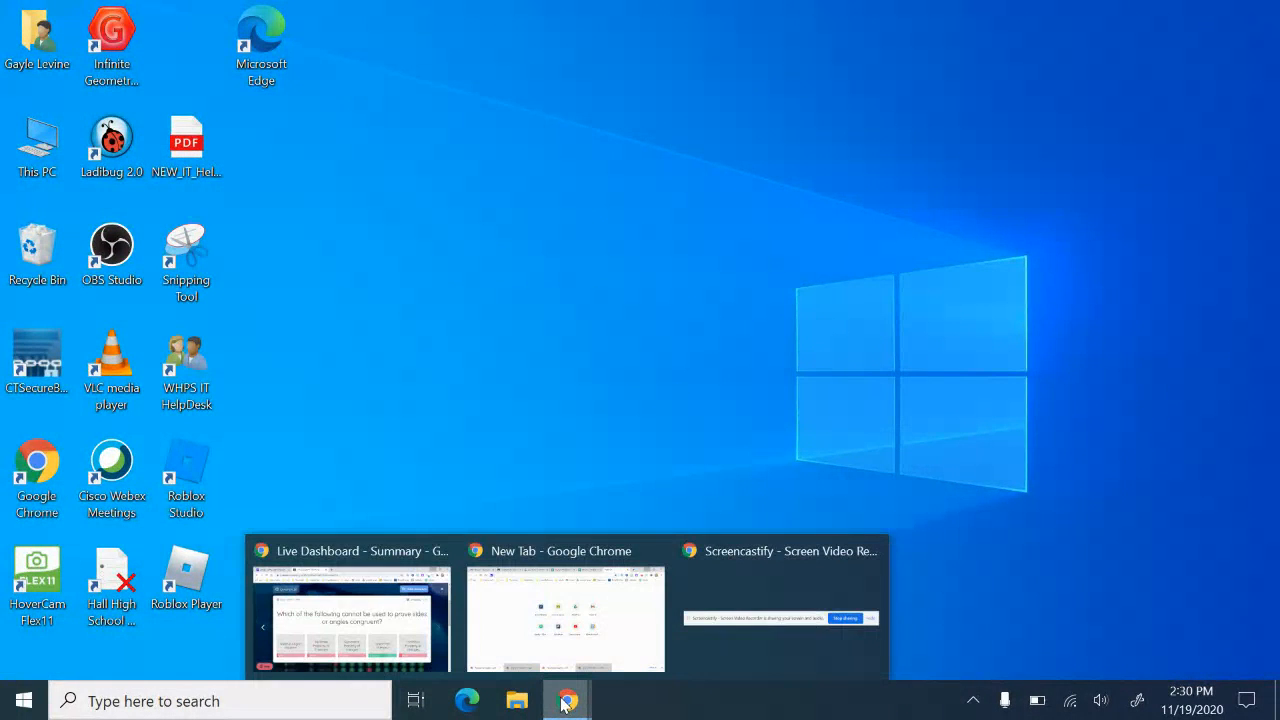
left_click(609, 651)
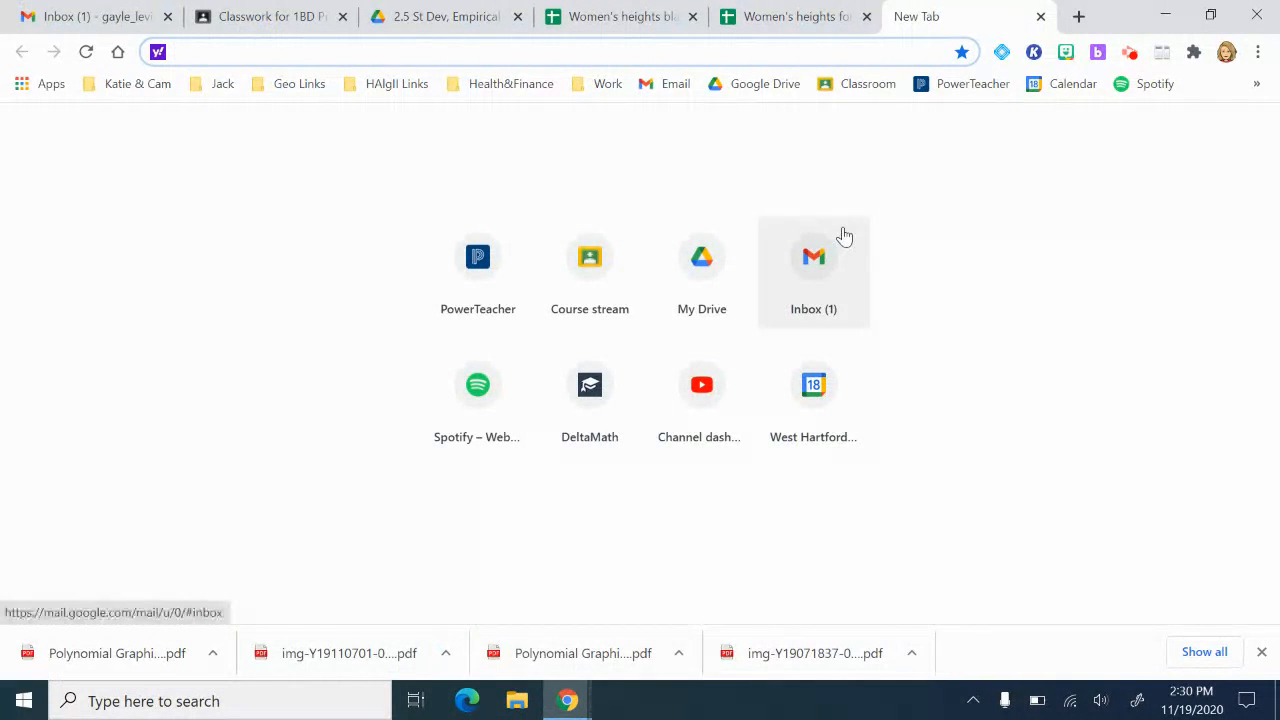
left_click(1130, 53)
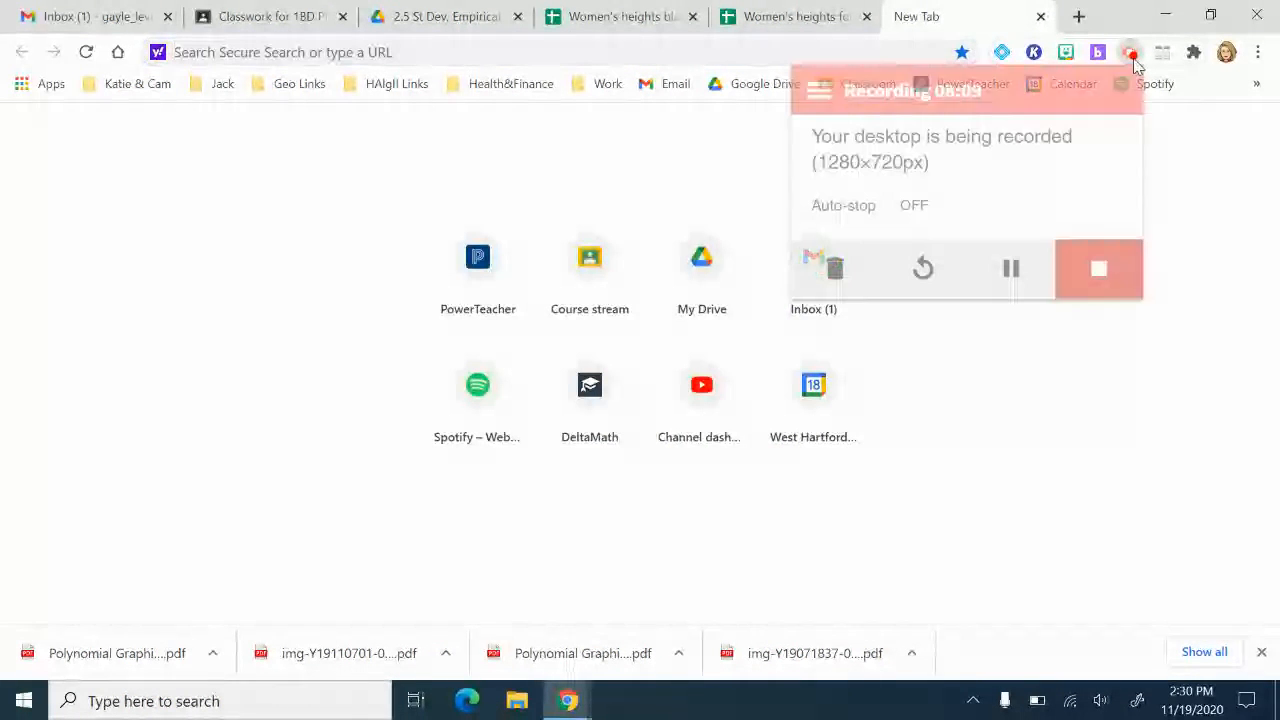